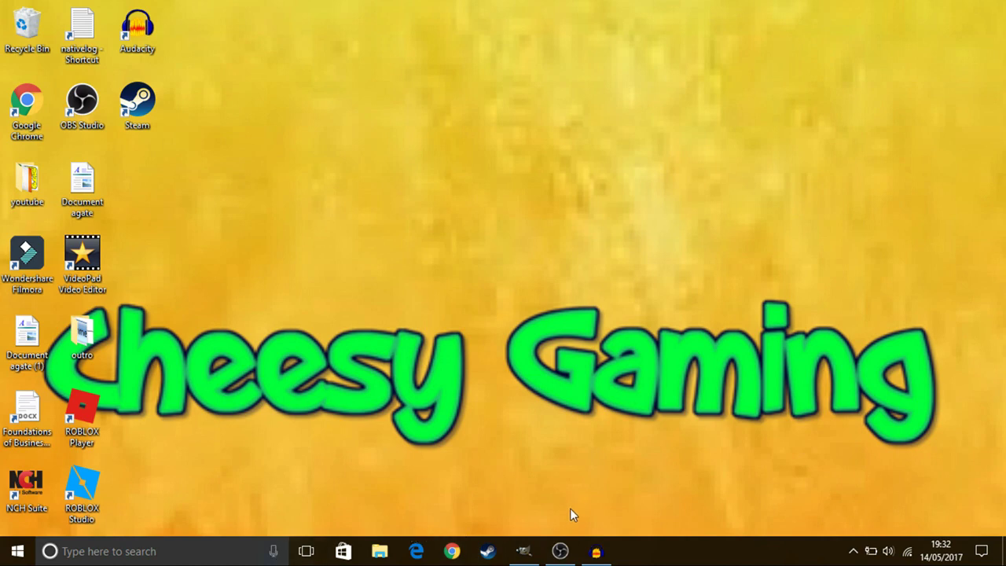
Launch Edge and enter gimp in the address bar to go to gimp.org.
{"action": "left_click", "coordinate": [521, 554]}
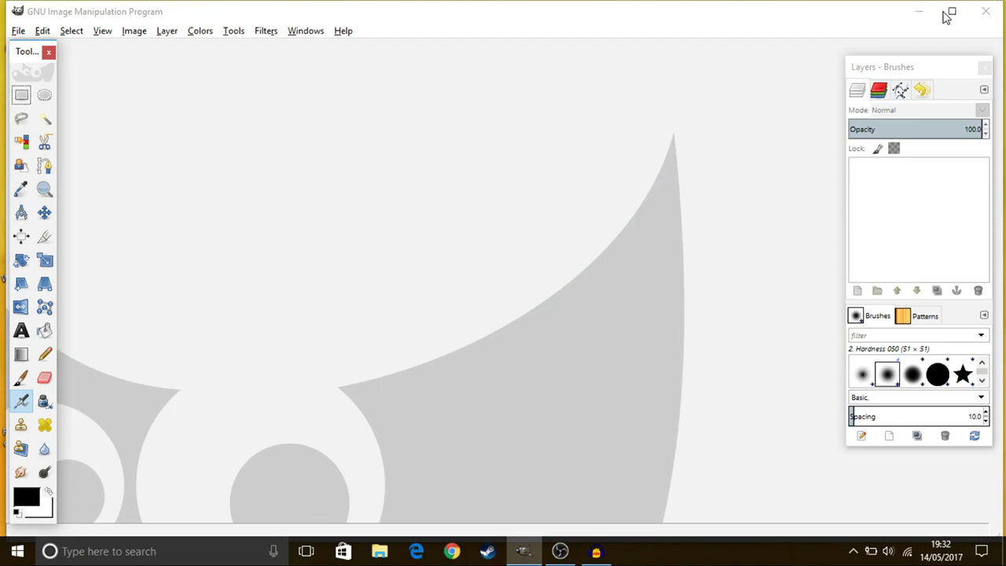
{"action": "left_click", "coordinate": [917, 11]}
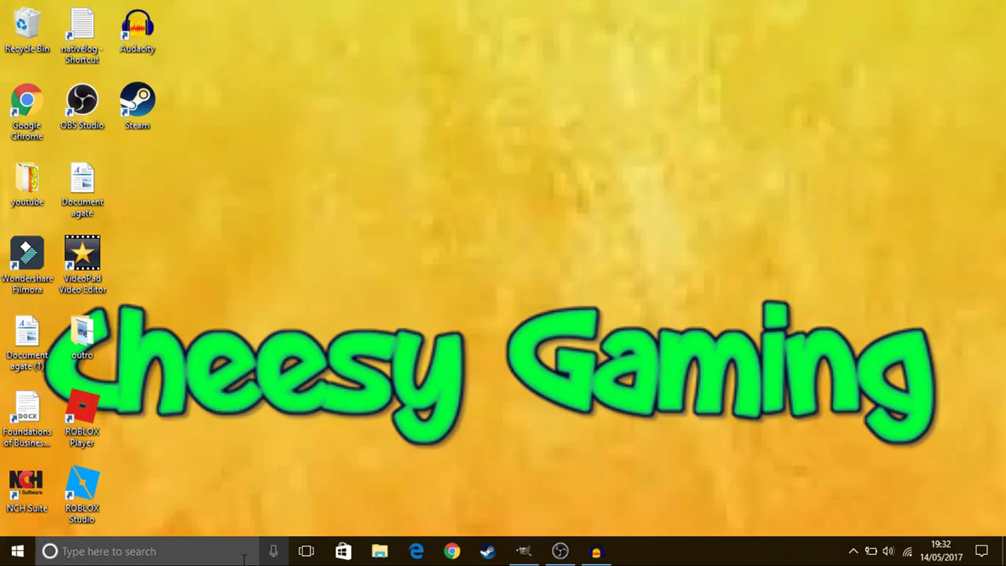
{"action": "left_click", "coordinate": [414, 551]}
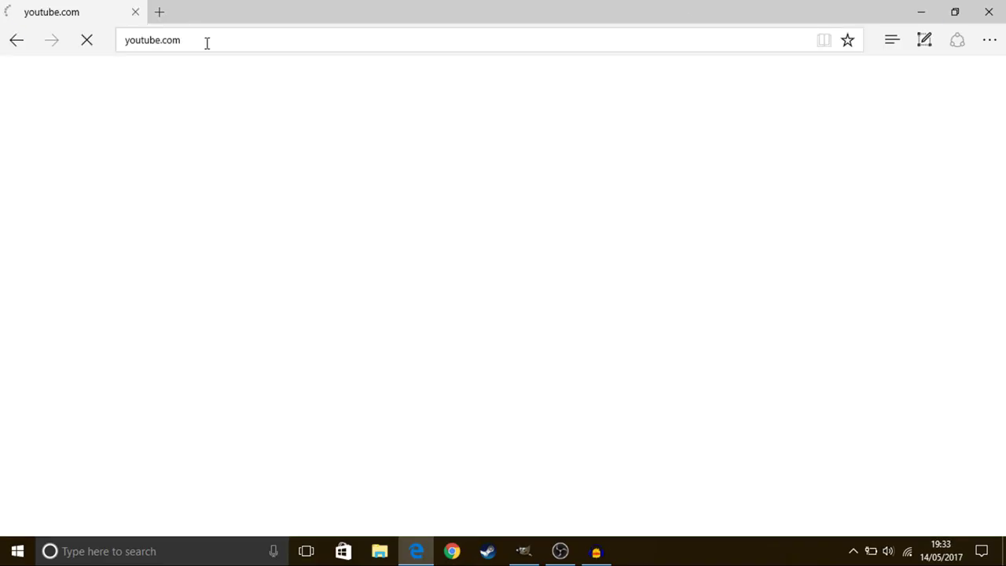
{"action": "double_click", "coordinate": [202, 42]}
{"action": "triple_click", "coordinate": [329, 39]}
{"action": "left_click", "coordinate": [326, 40]}
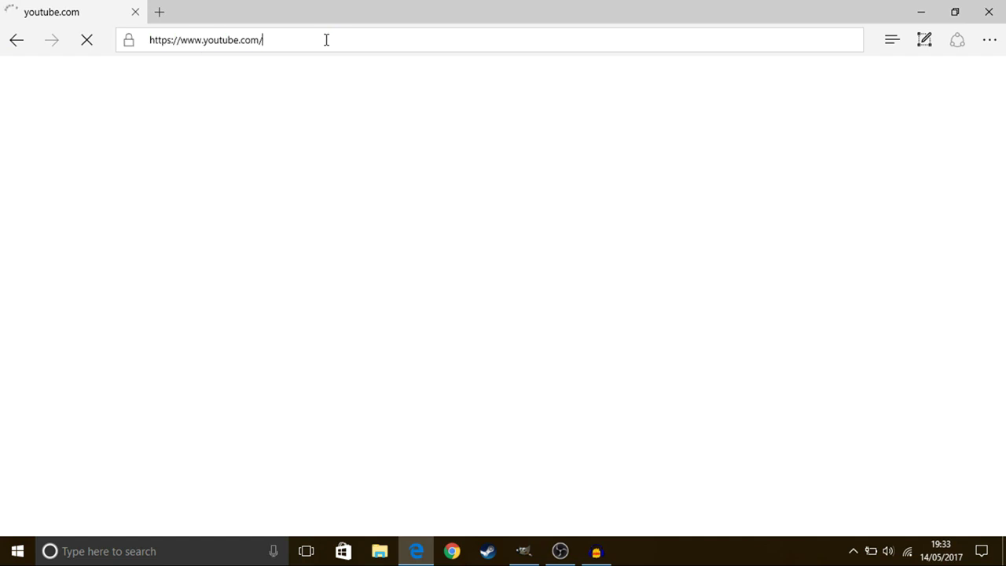
{"action": "triple_click", "coordinate": [325, 40]}
{"action": "type", "text": "gimp.org/"}
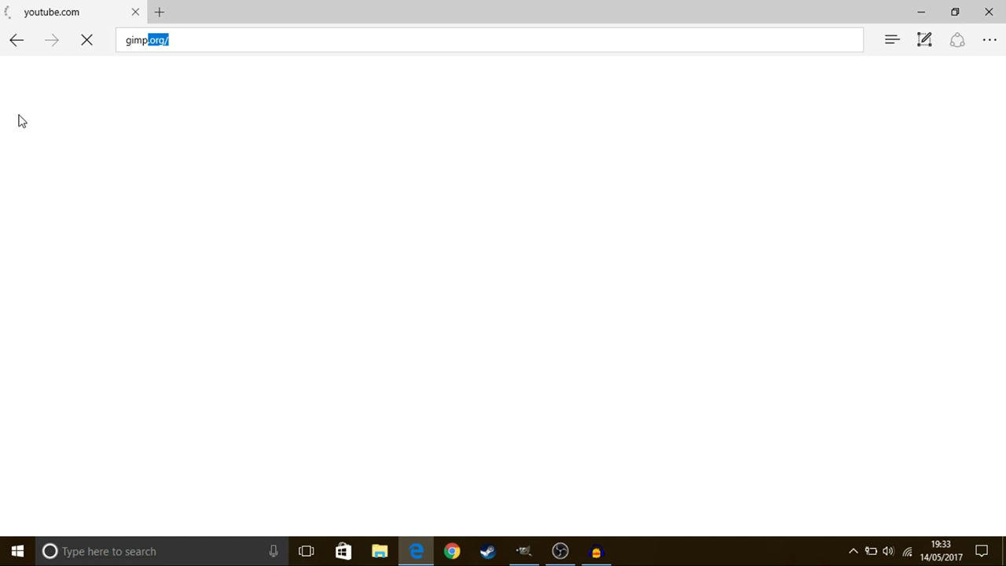
{"action": "key", "text": "Return"}
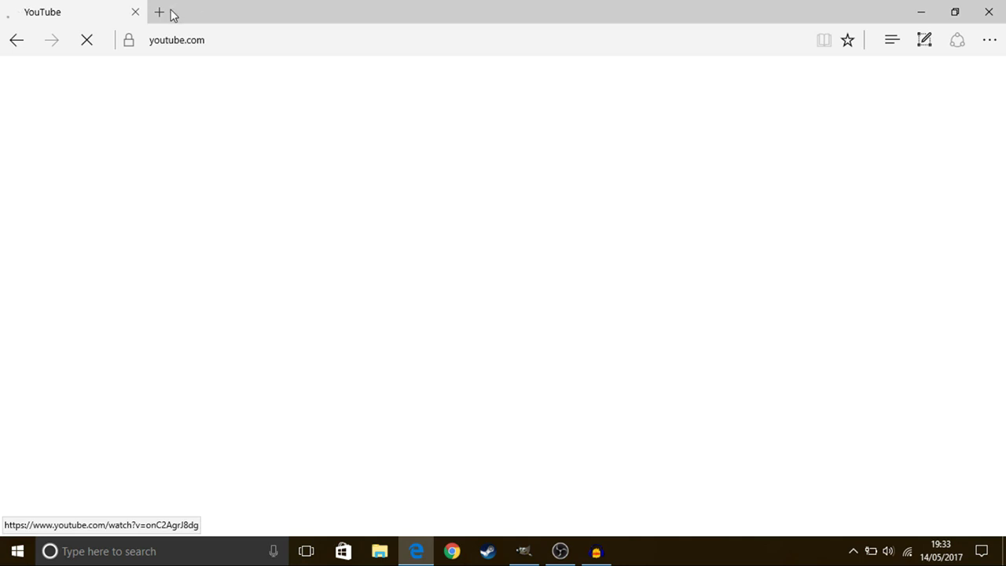
Open a new tab, close the frozen YouTube tab, and start typing g.
{"action": "left_click", "coordinate": [160, 13]}
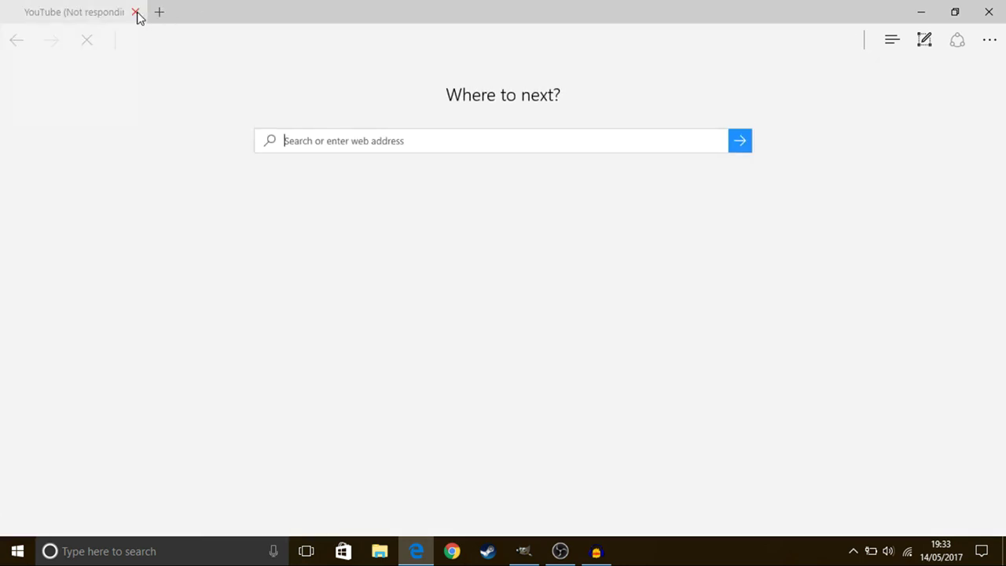
{"action": "left_click", "coordinate": [136, 13]}
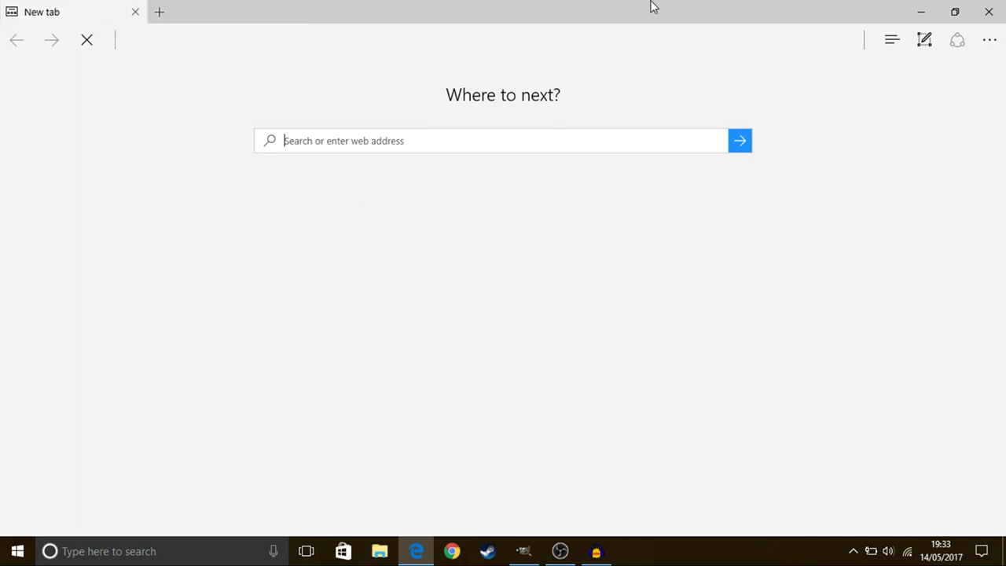
{"action": "type", "text": "gimp.org/"}
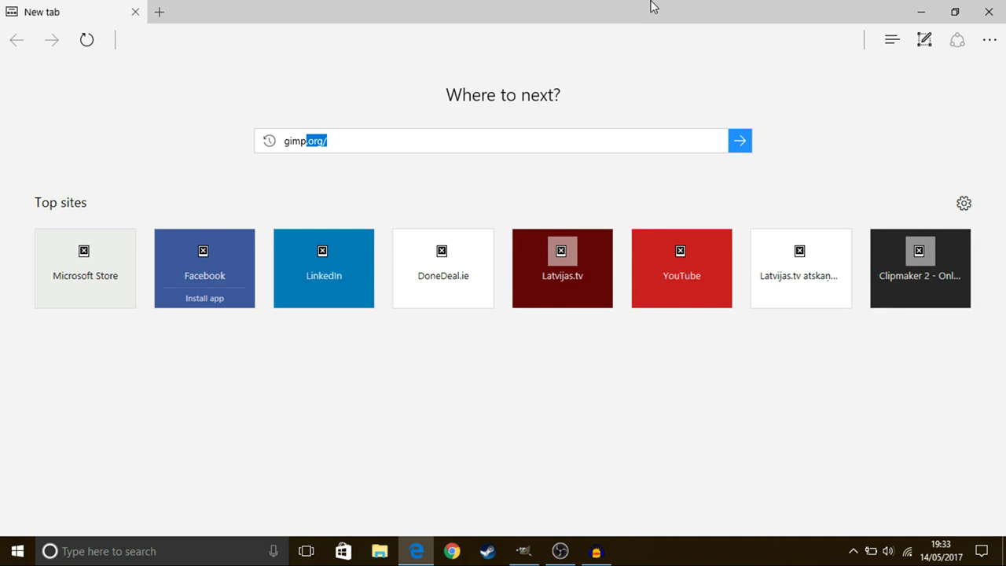
Load gimp.org, open and browse the GIMP 2.8.22 download page, then minimize Edge.
{"action": "key", "text": "Return"}
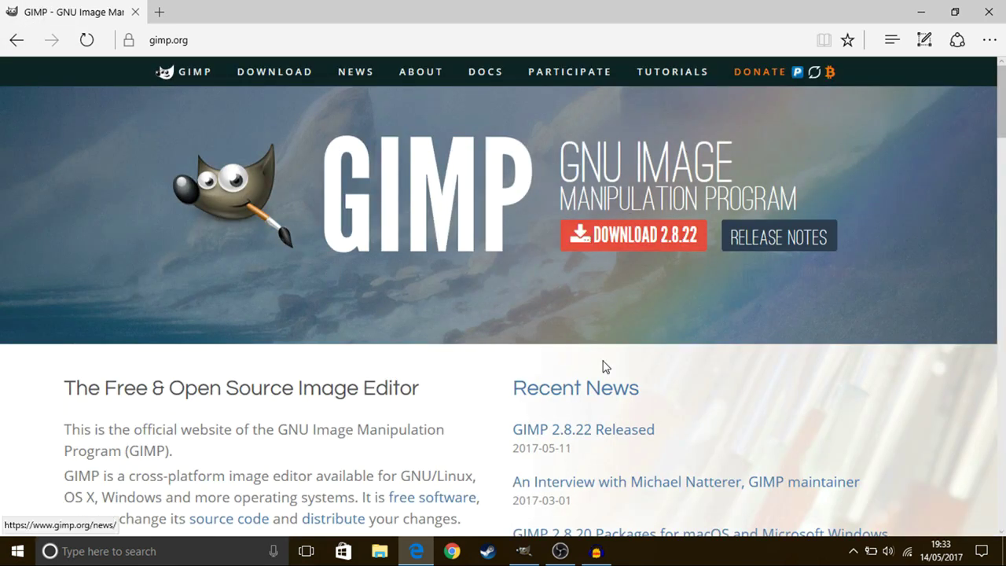
{"action": "left_click", "coordinate": [603, 229]}
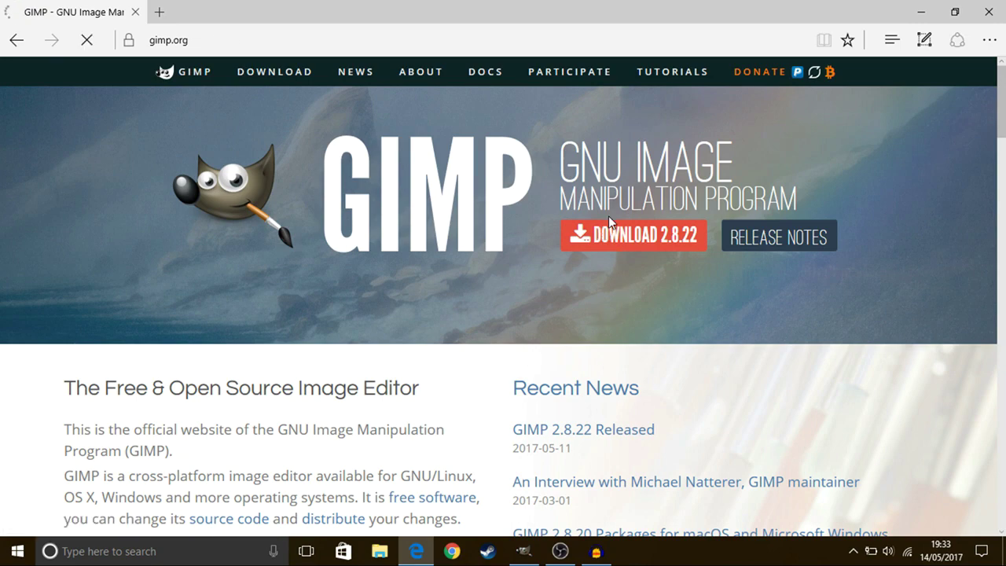
{"action": "scroll", "coordinate": [579, 330], "scroll_direction": "down", "scroll_amount": 3}
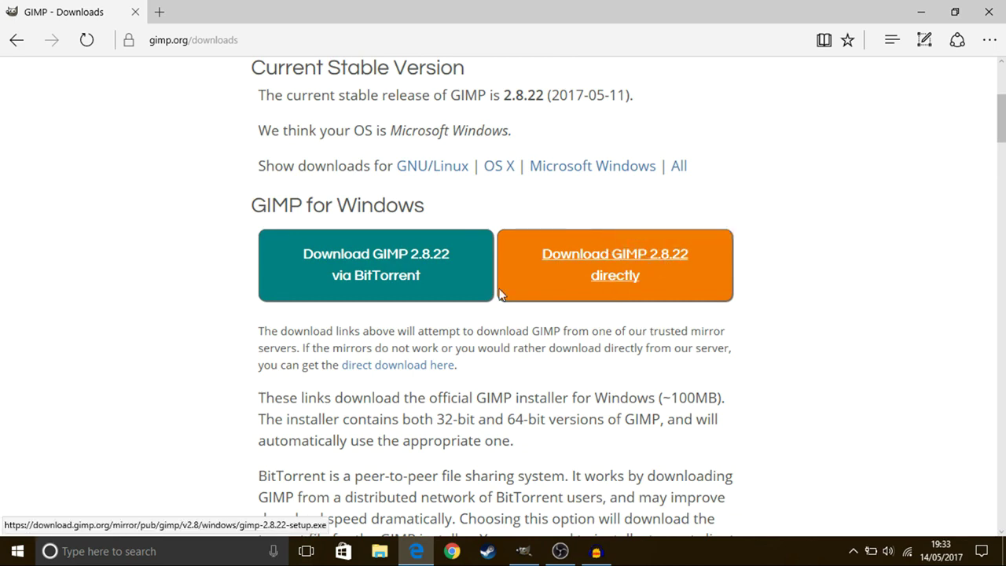
{"action": "scroll", "coordinate": [634, 354], "scroll_direction": "down", "scroll_amount": 5}
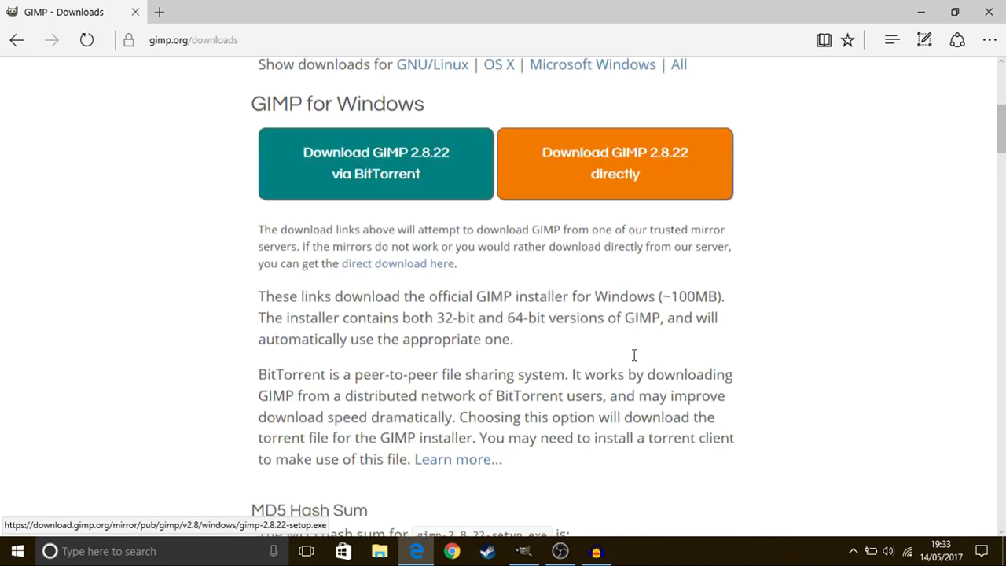
{"action": "scroll", "coordinate": [263, 184], "scroll_direction": "up", "scroll_amount": 5}
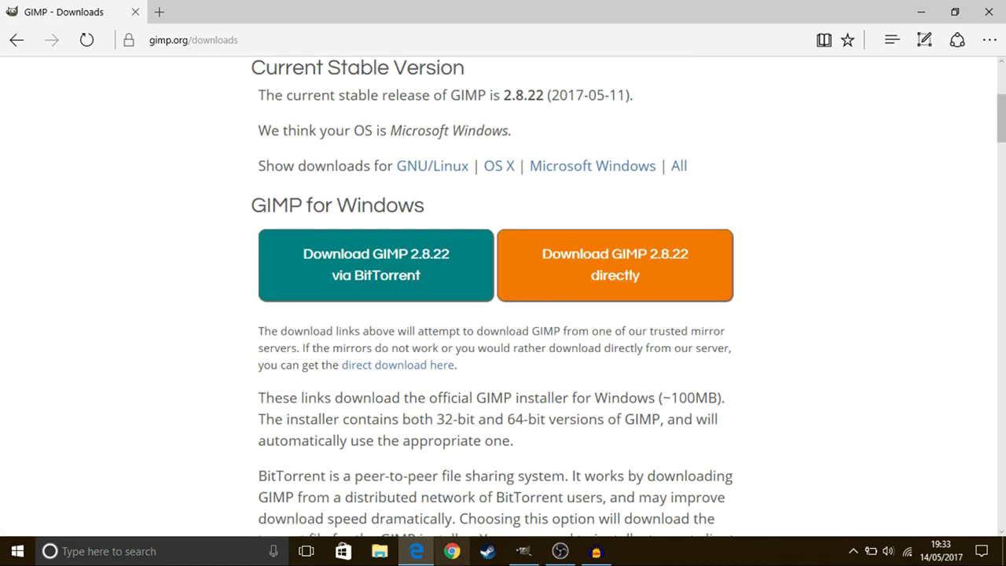
{"action": "left_click", "coordinate": [416, 554]}
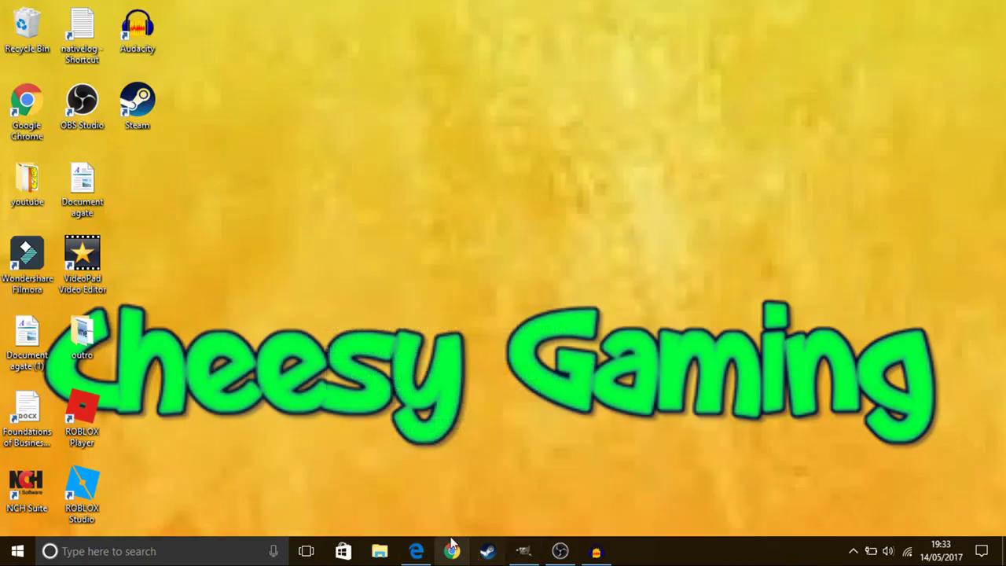
Close the Edge window with the downloads page and bring GIMP back up.
{"action": "mouse_move", "coordinate": [415, 554]}
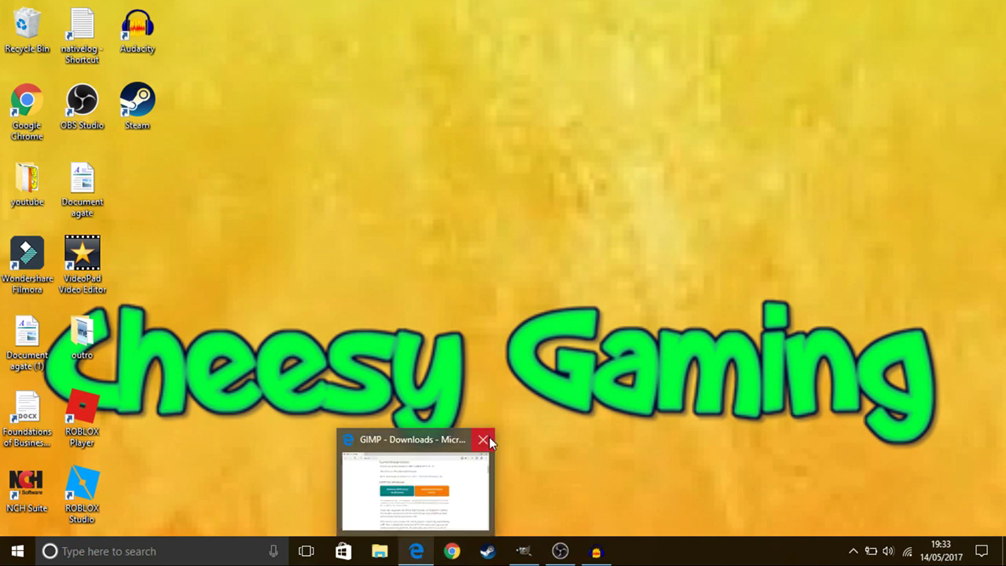
{"action": "left_click", "coordinate": [487, 443]}
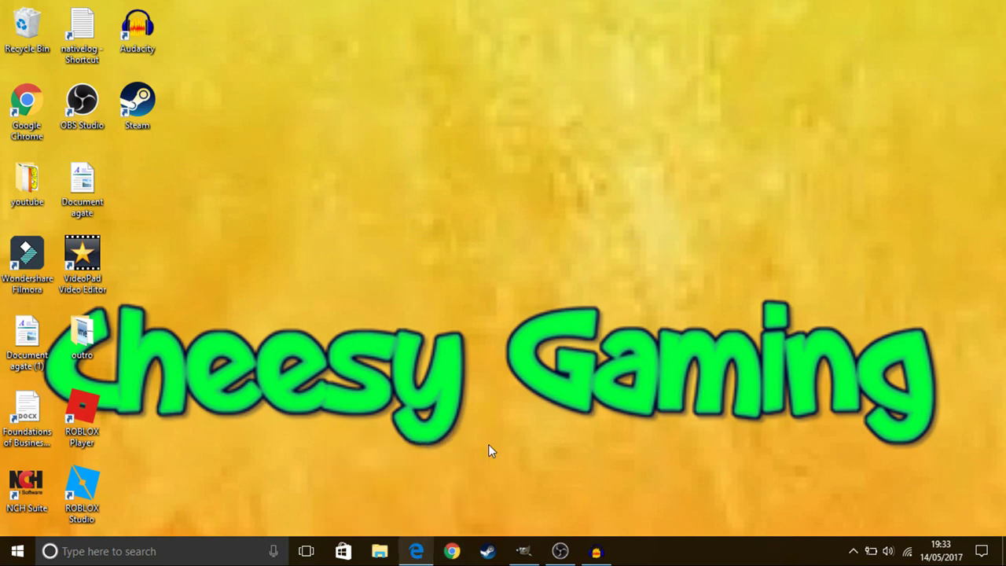
{"action": "left_click", "coordinate": [529, 558]}
{"action": "mouse_move", "coordinate": [533, 558]}
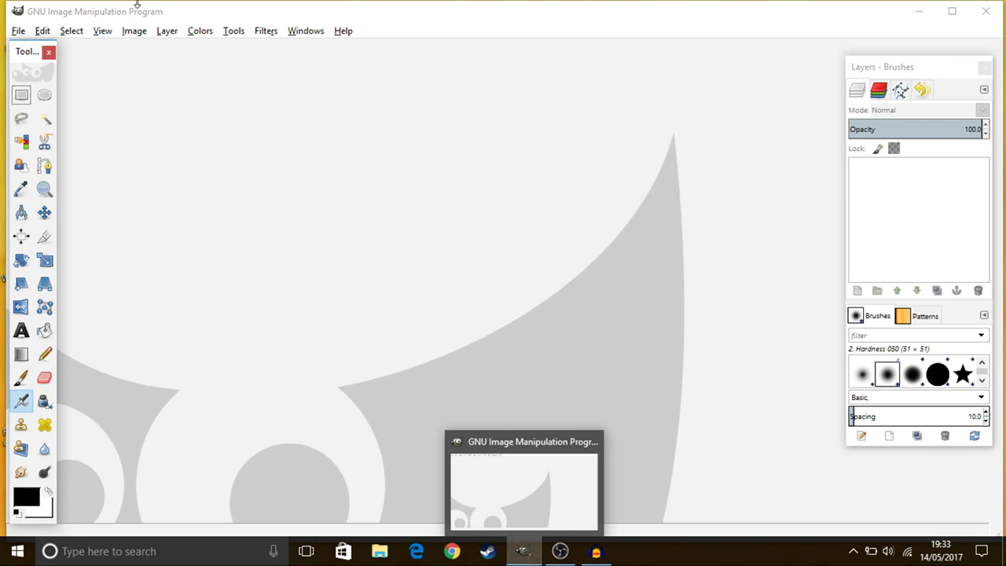
Create a new 1920 × 1080 px image with X resolution 300 ppi.
{"action": "left_click", "coordinate": [18, 31]}
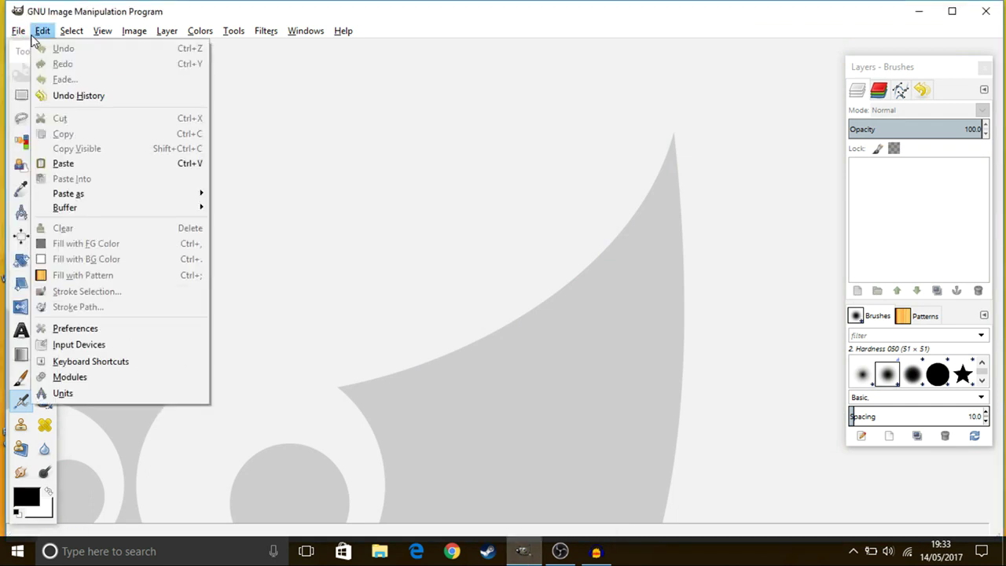
{"action": "left_click", "coordinate": [4, 27]}
{"action": "left_click", "coordinate": [18, 31]}
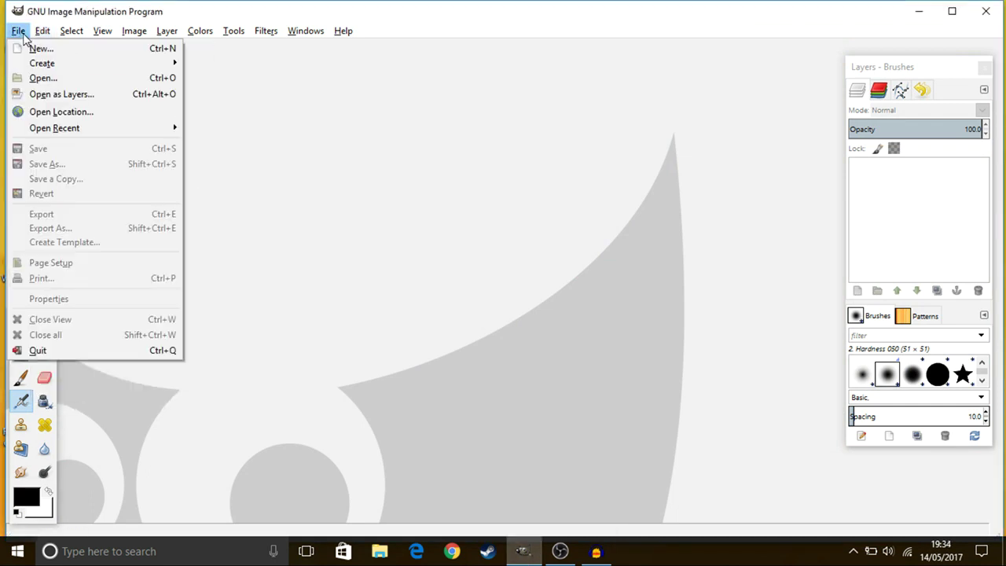
{"action": "left_click", "coordinate": [38, 44]}
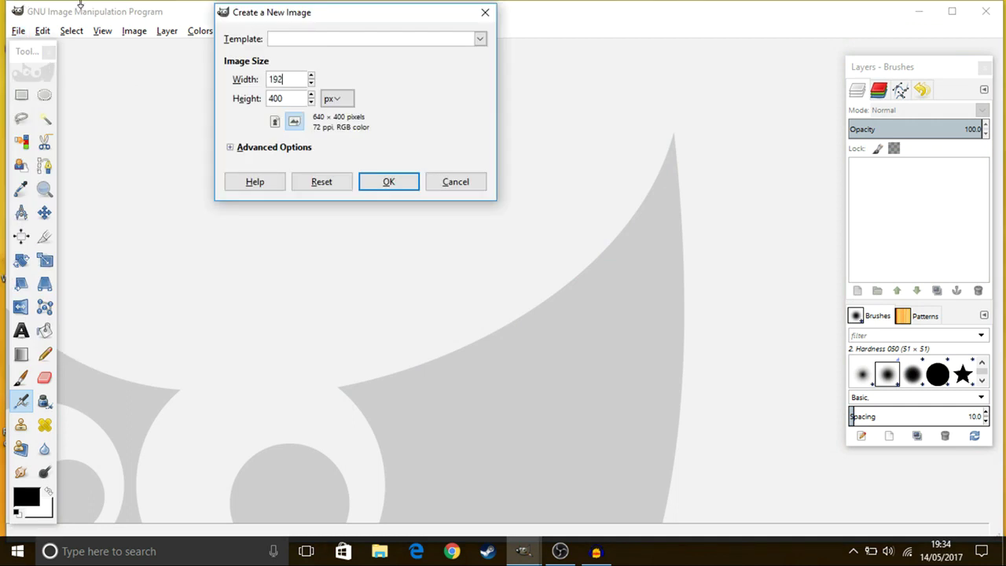
{"action": "left_click", "coordinate": [289, 98]}
{"action": "left_click", "coordinate": [231, 148]}
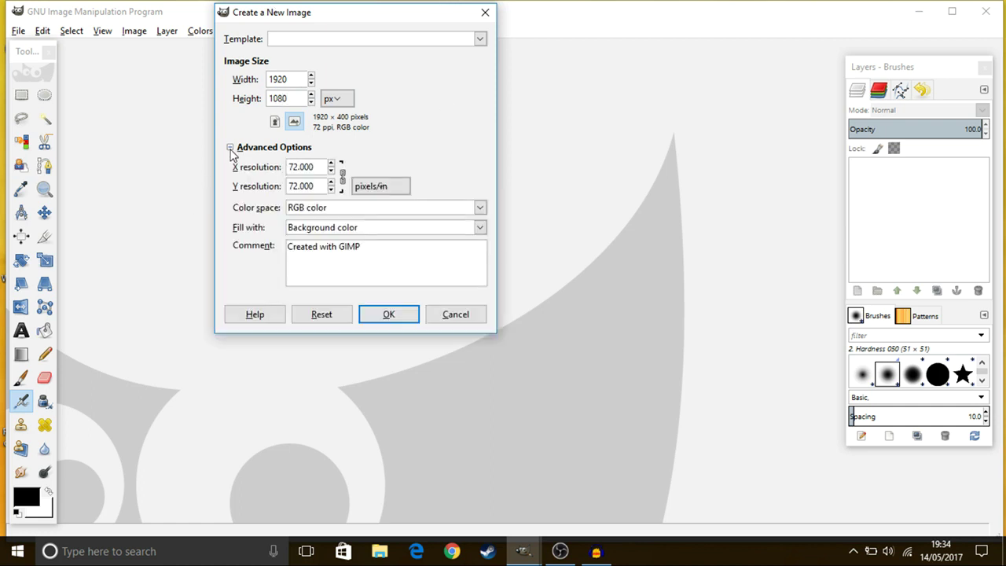
{"action": "left_click_drag", "start_coordinate": [318, 165], "coordinate": [225, 160]}
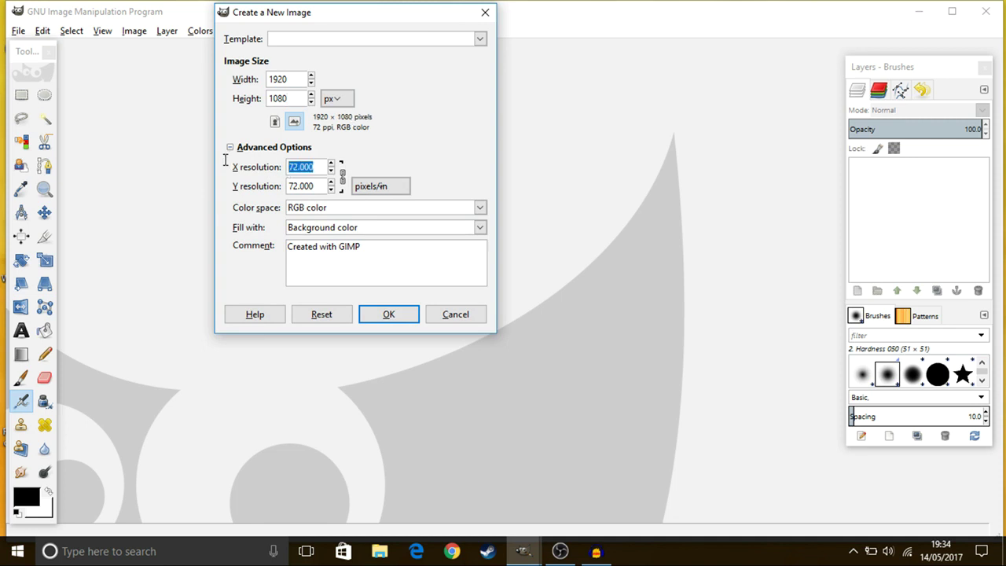
{"action": "type", "text": "300"}
{"action": "key", "text": "Return"}
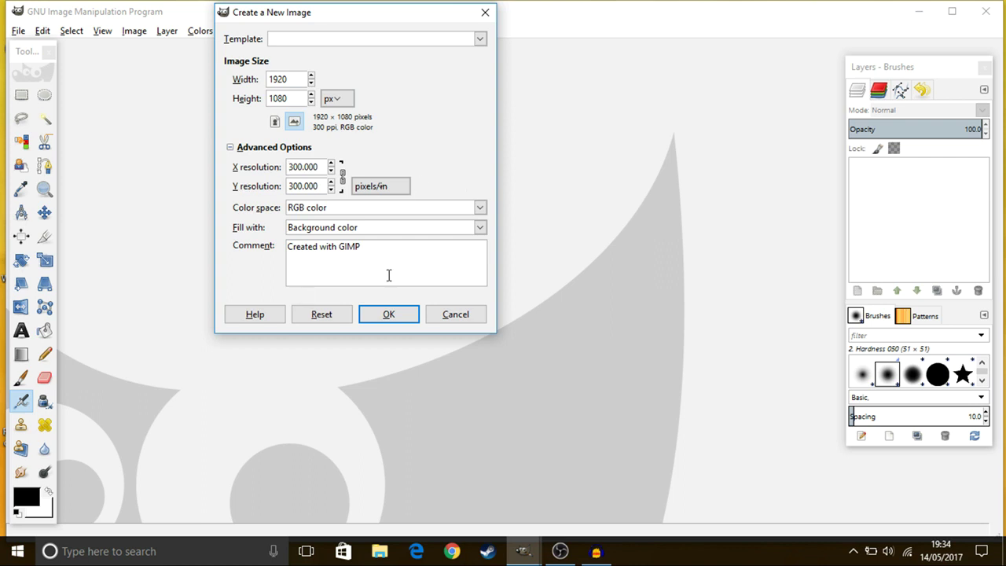
{"action": "left_click", "coordinate": [401, 315]}
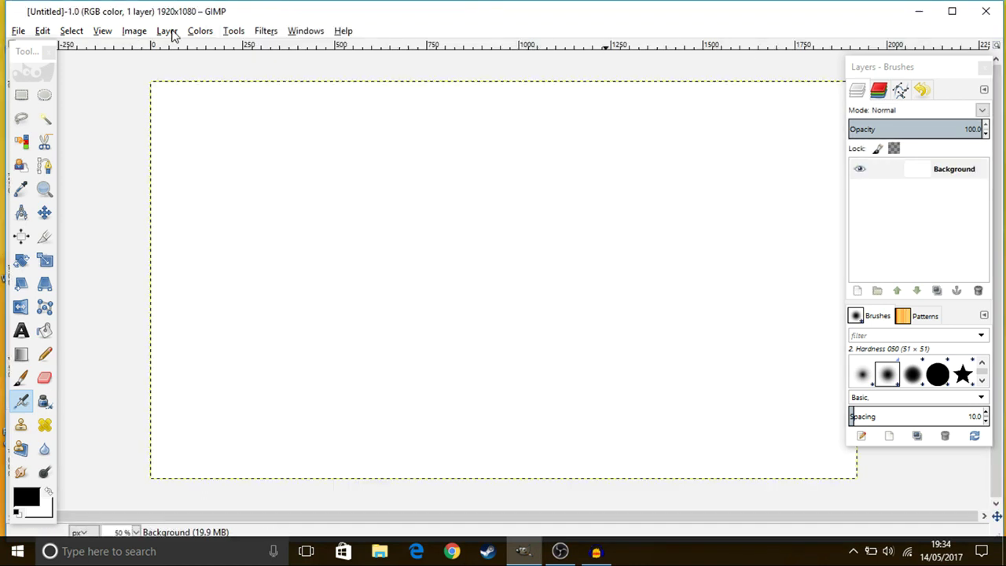
Add a horizontal guide at 50% with New Guide (by Percent).
{"action": "left_click", "coordinate": [146, 34]}
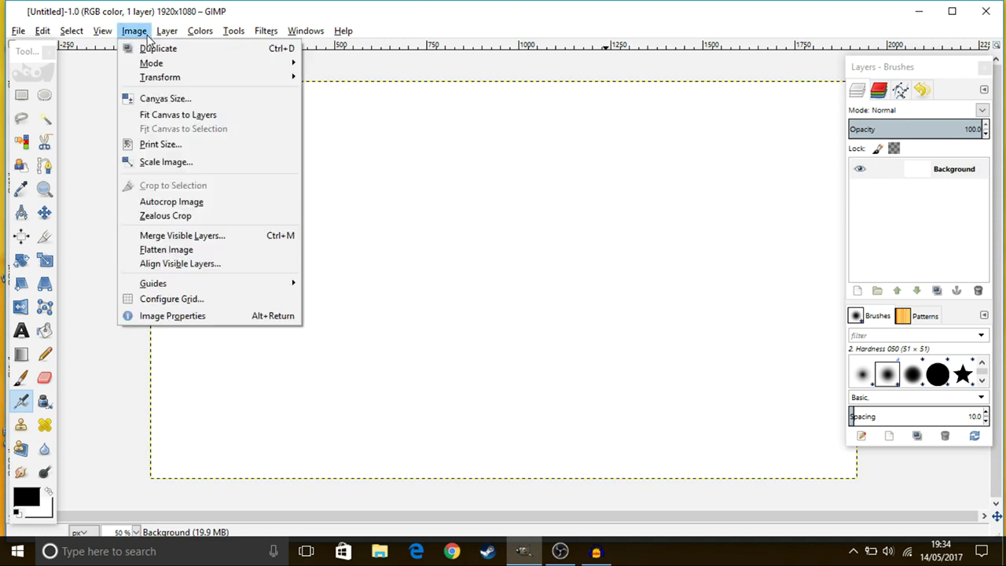
{"action": "mouse_move", "coordinate": [149, 286]}
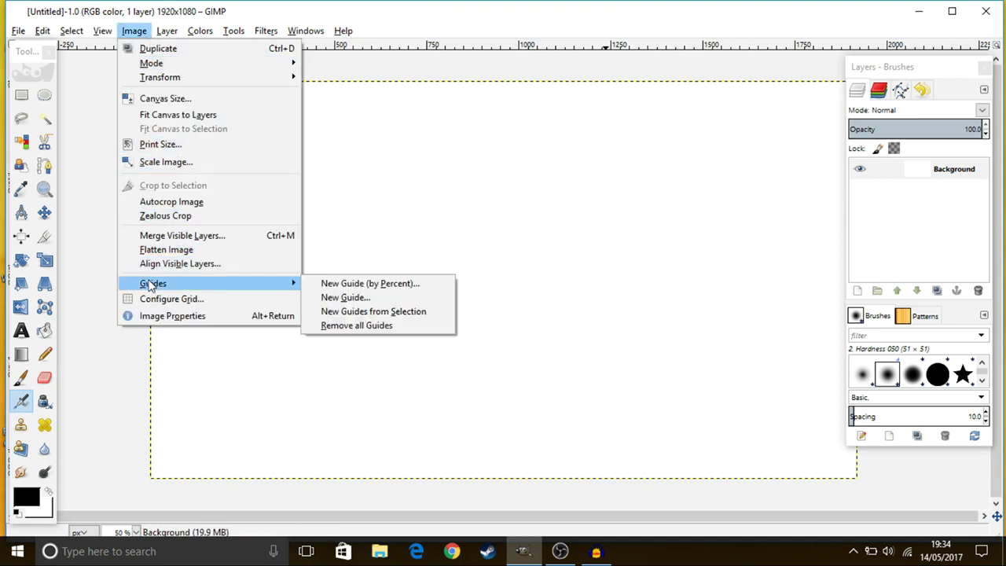
{"action": "left_click", "coordinate": [364, 283]}
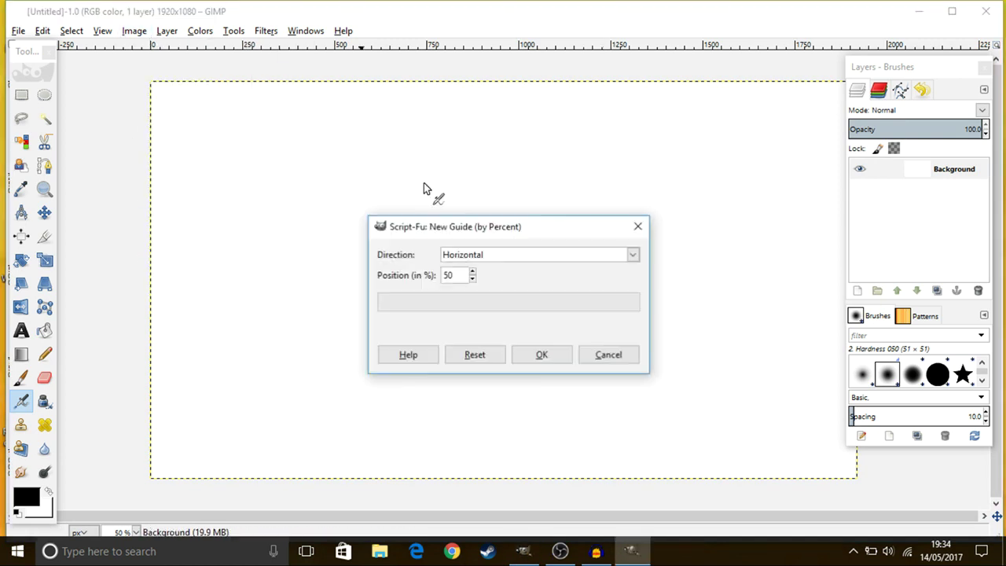
{"action": "left_click", "coordinate": [498, 257]}
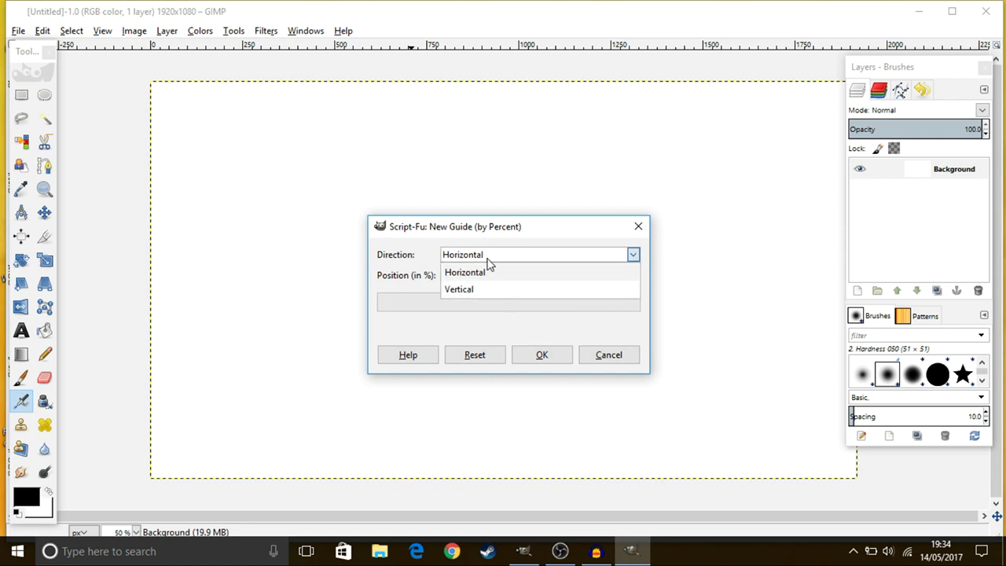
{"action": "left_click", "coordinate": [487, 260]}
{"action": "left_click", "coordinate": [542, 356]}
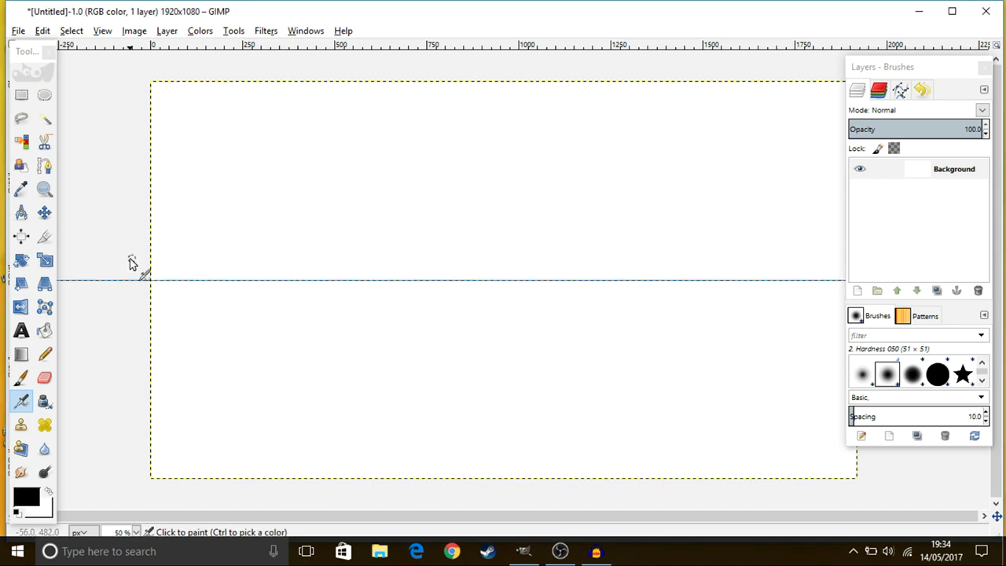
Add a vertical guide at 50% to quarter the canvas.
{"action": "left_click", "coordinate": [135, 33]}
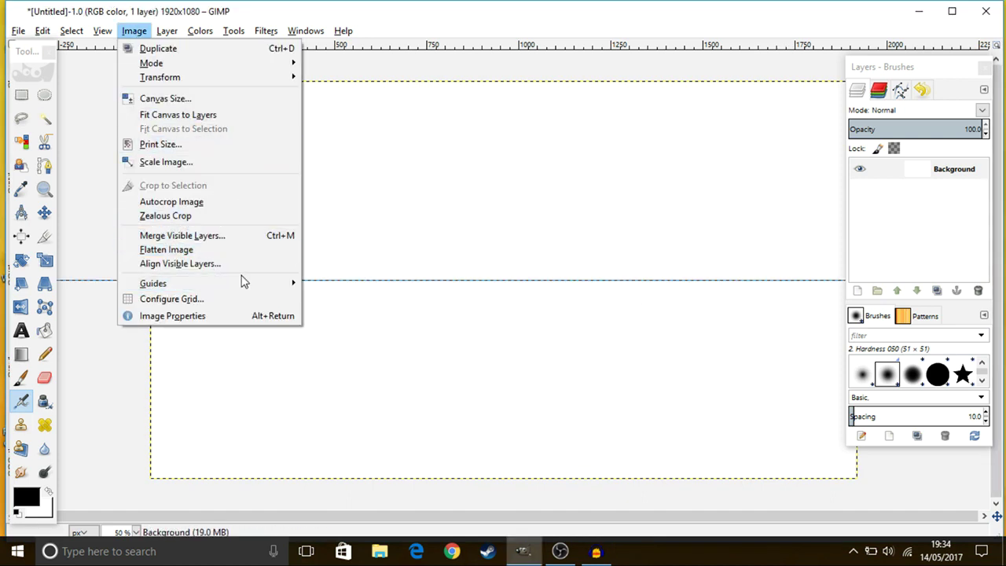
{"action": "mouse_move", "coordinate": [244, 281]}
{"action": "left_click", "coordinate": [346, 282]}
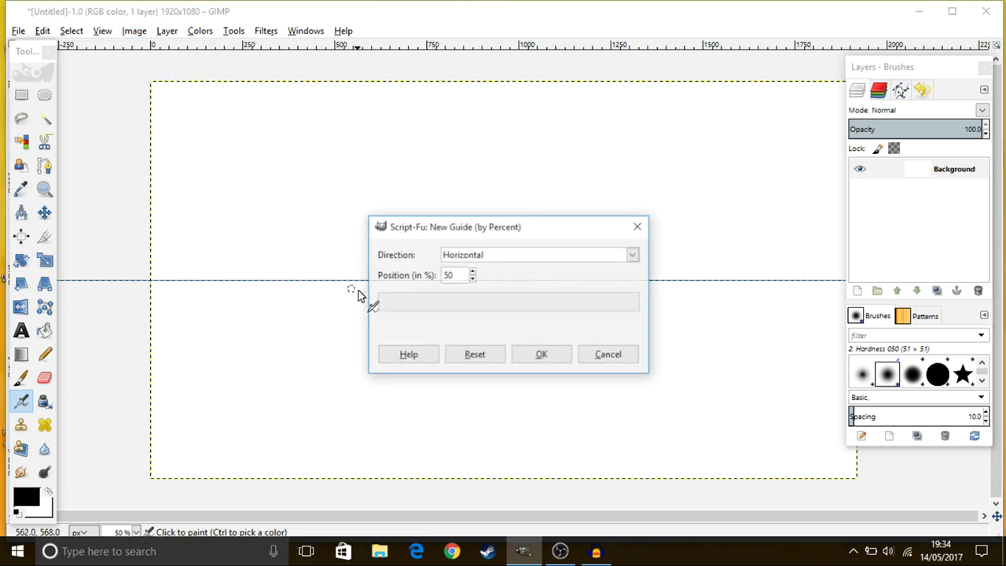
{"action": "left_click", "coordinate": [481, 255]}
{"action": "left_click", "coordinate": [465, 290]}
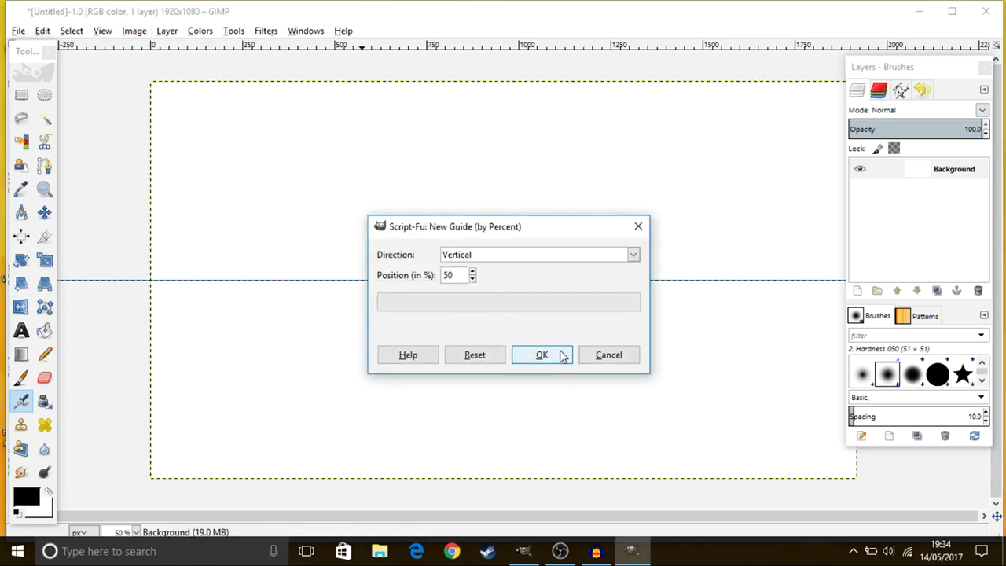
{"action": "left_click", "coordinate": [544, 355]}
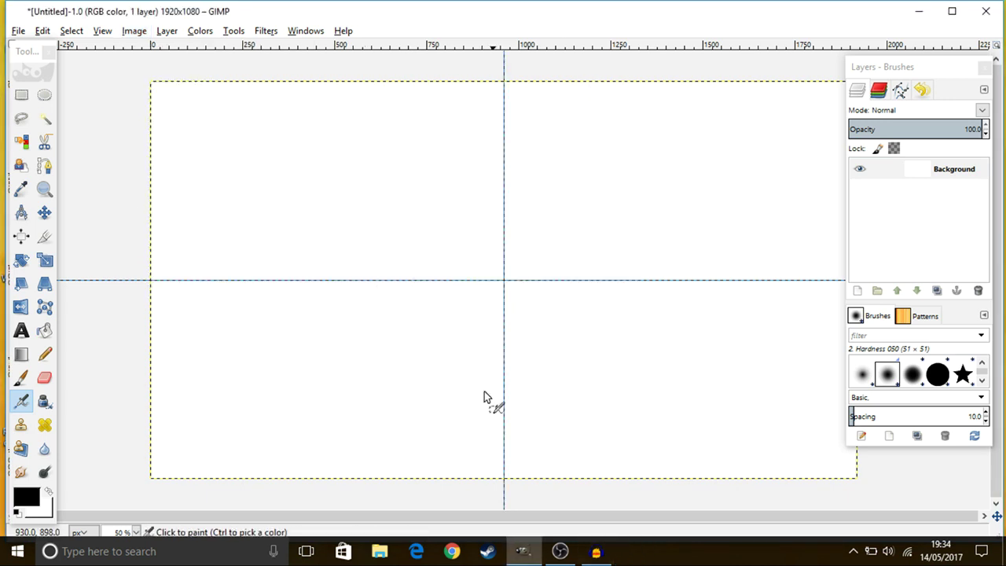
Select the Rectangle Select tool and move its options panel aside.
{"action": "left_click", "coordinate": [21, 100]}
{"action": "double_click", "coordinate": [19, 101]}
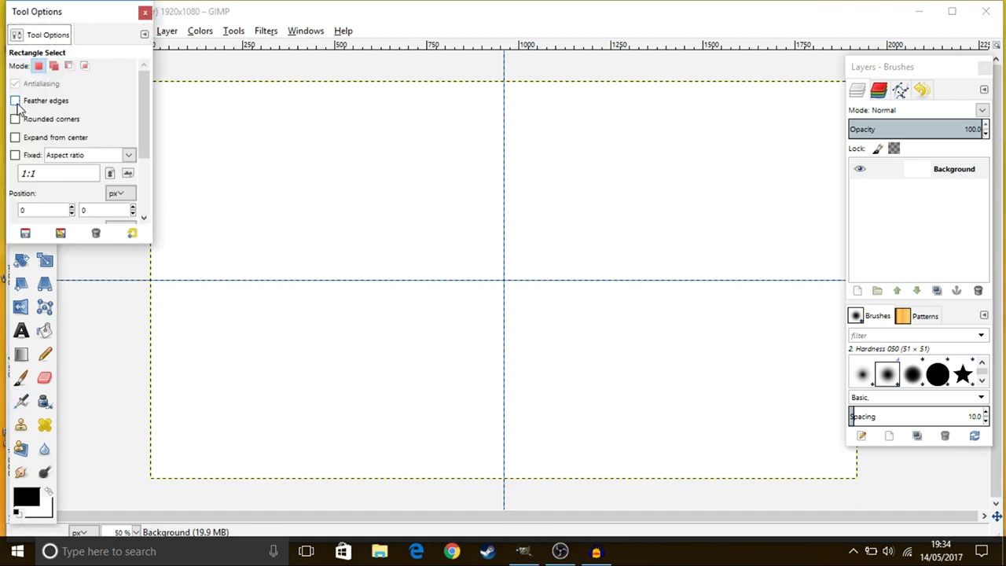
{"action": "left_click_drag", "start_coordinate": [71, 9], "coordinate": [126, 237]}
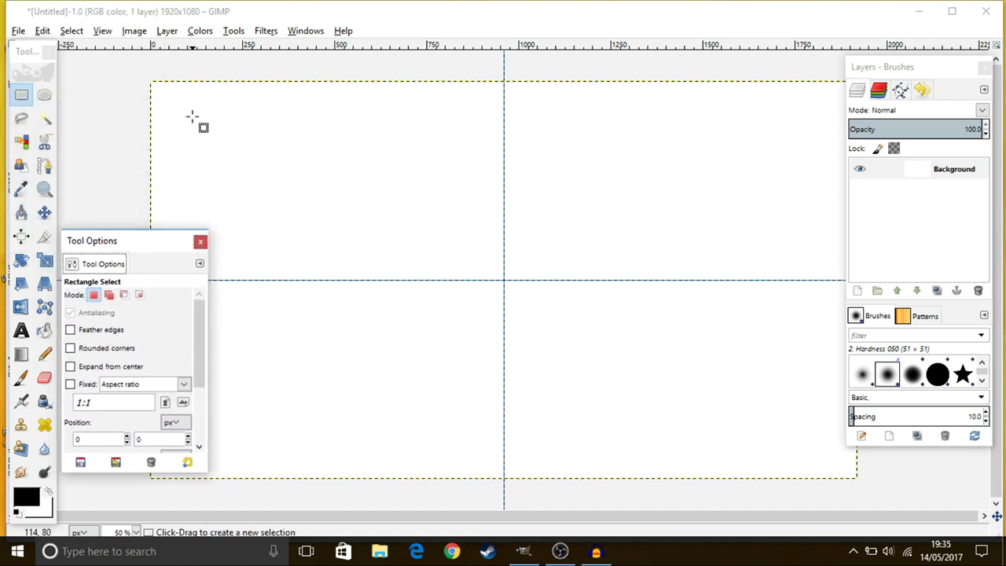
Open the File > Open as Layers dialog, then switch to Edge.
{"action": "left_click", "coordinate": [17, 30]}
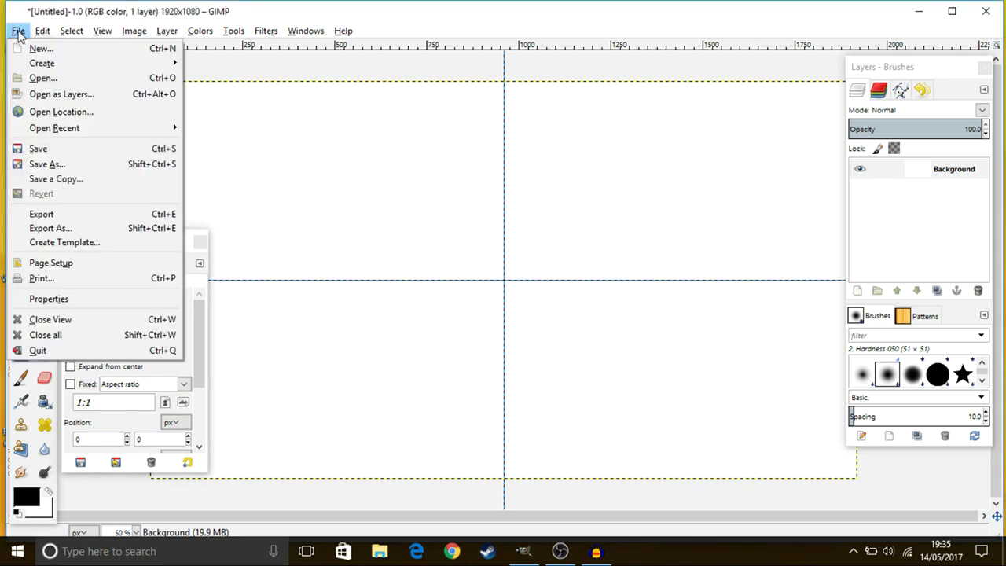
{"action": "left_click", "coordinate": [57, 95]}
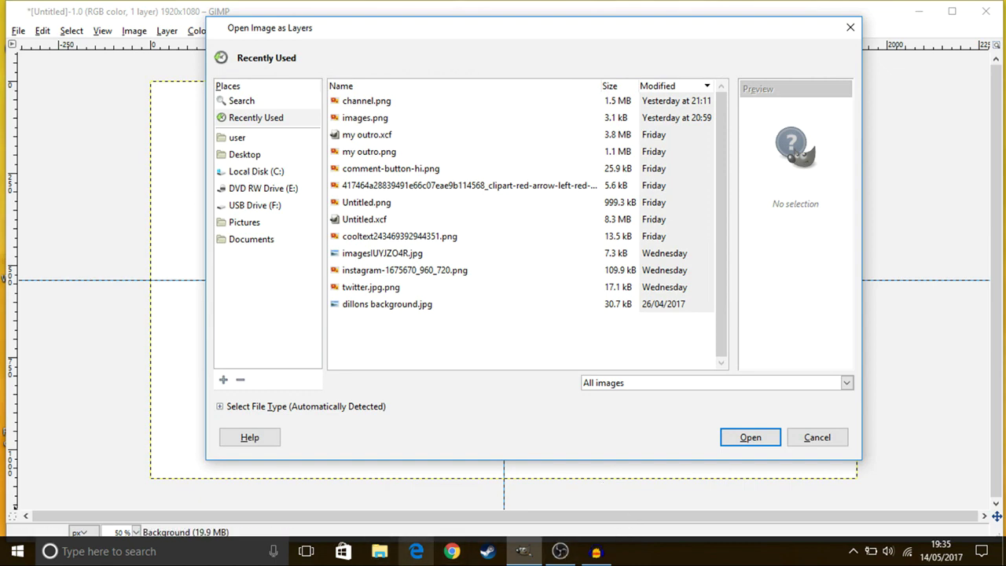
{"action": "left_click", "coordinate": [420, 554]}
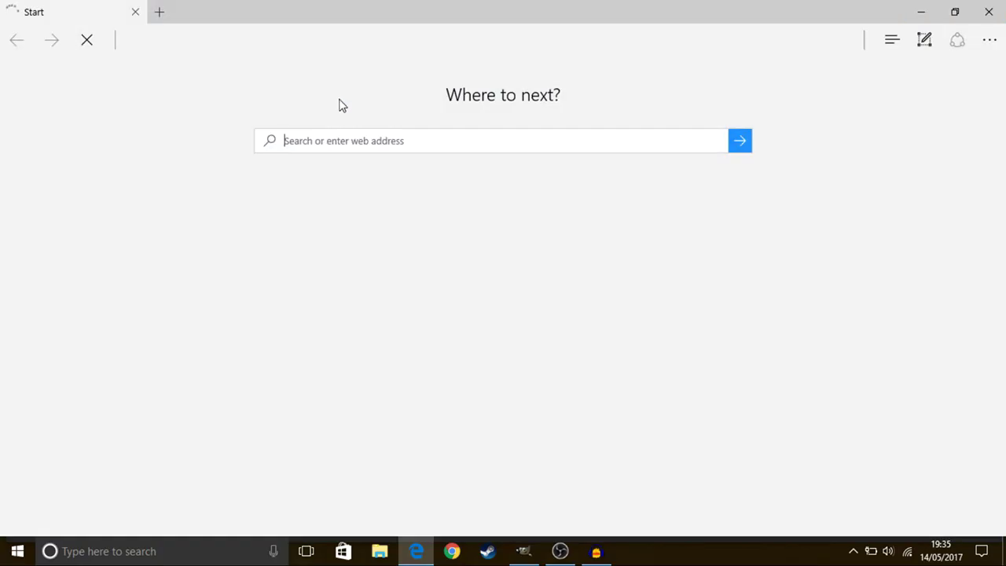
Navigate Edge to google.co.uk.
{"action": "type", "text": "google"}
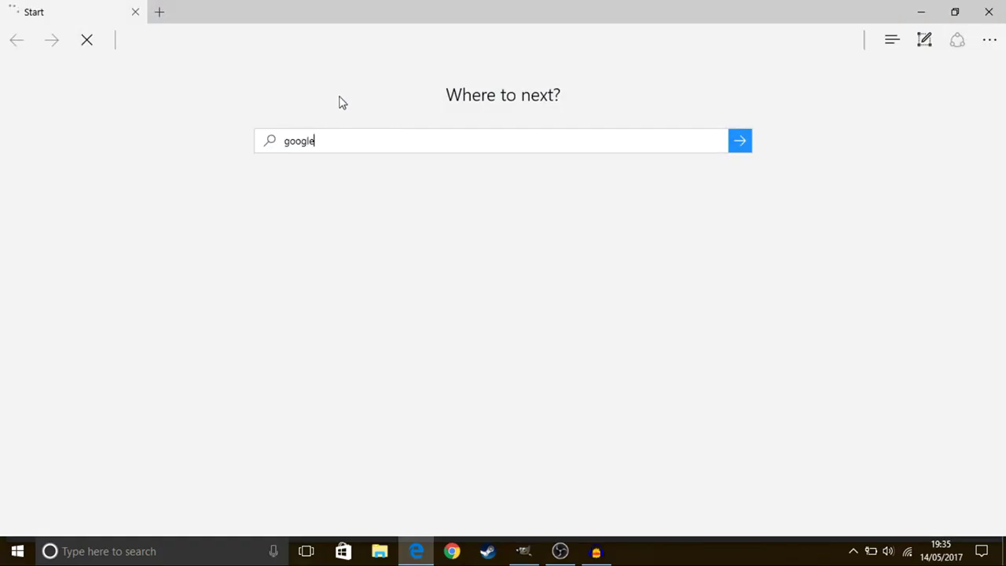
{"action": "key", "text": "Return"}
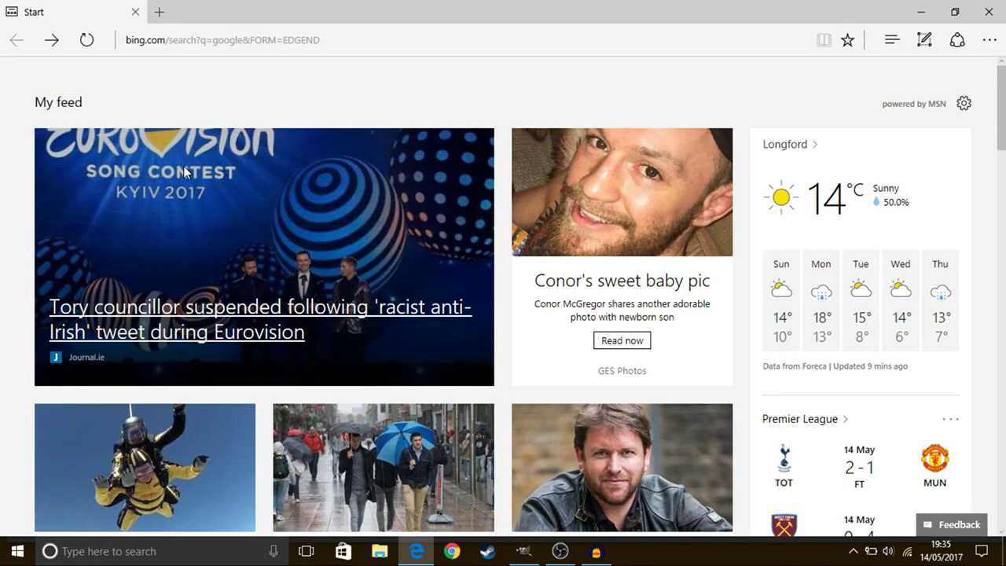
{"action": "left_click", "coordinate": [233, 41]}
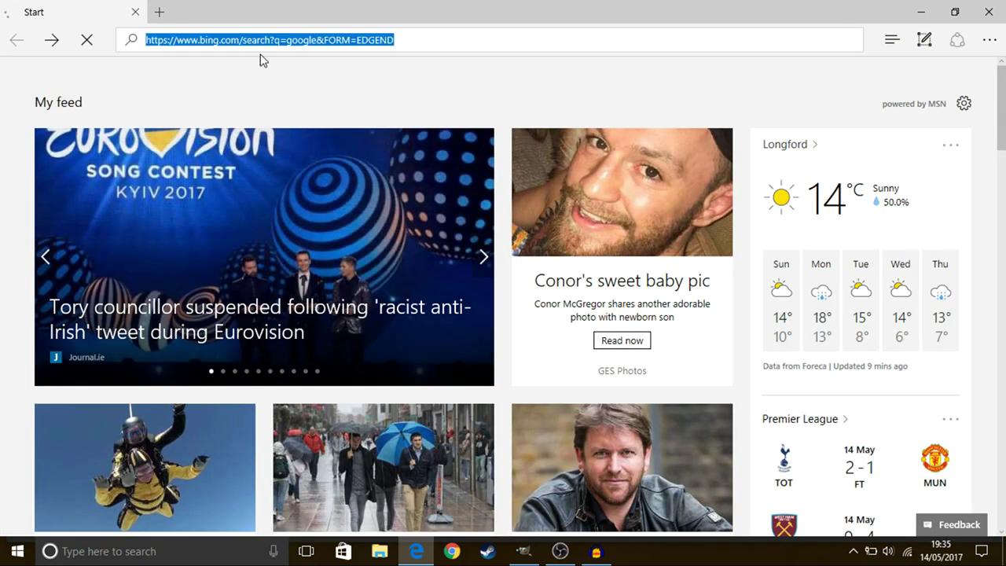
{"action": "key", "text": "BackSpace"}
{"action": "type", "text": "google.co.uk/"}
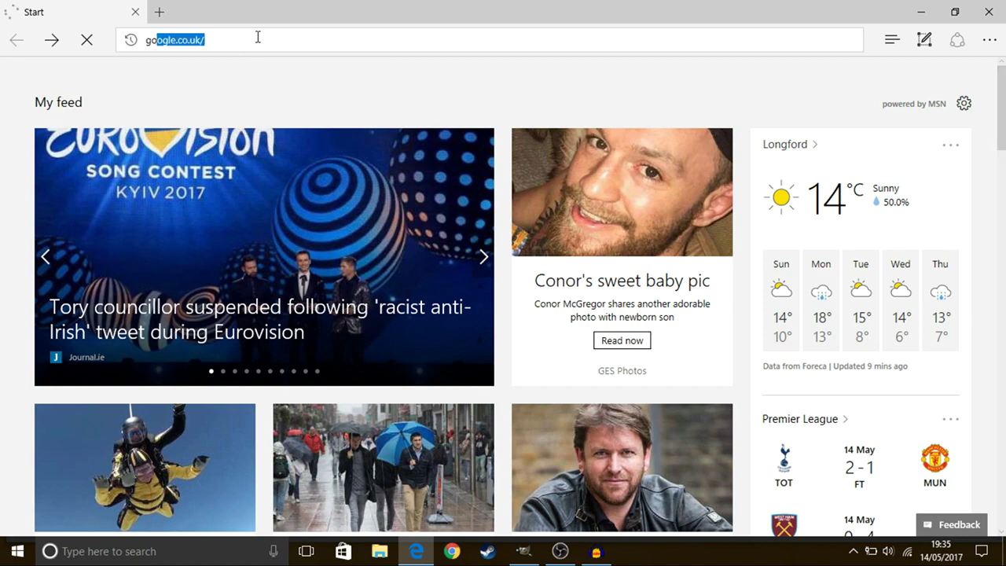
{"action": "key", "text": "Return"}
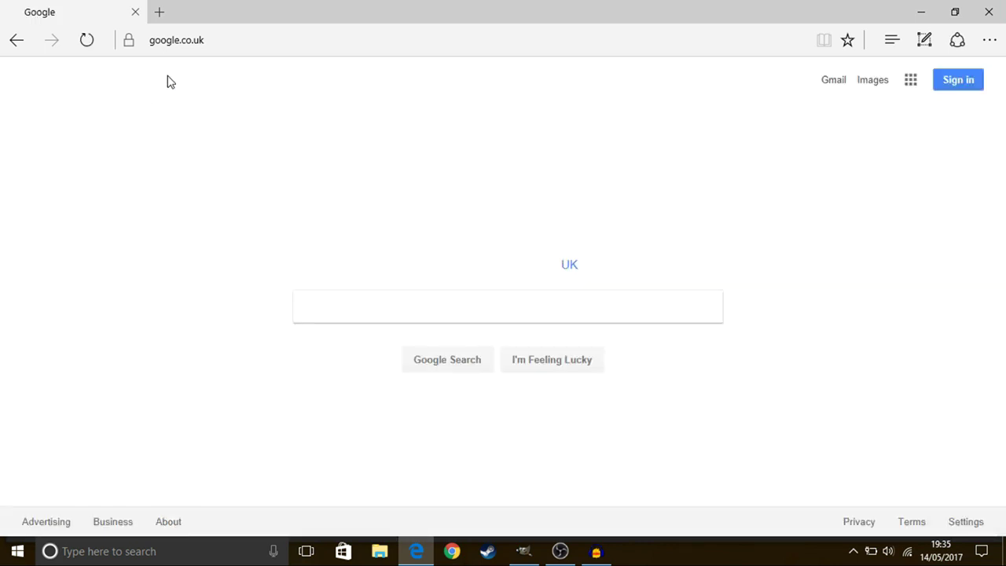
Search Google for 'yellow gradient background'.
{"action": "type", "text": "bl"}
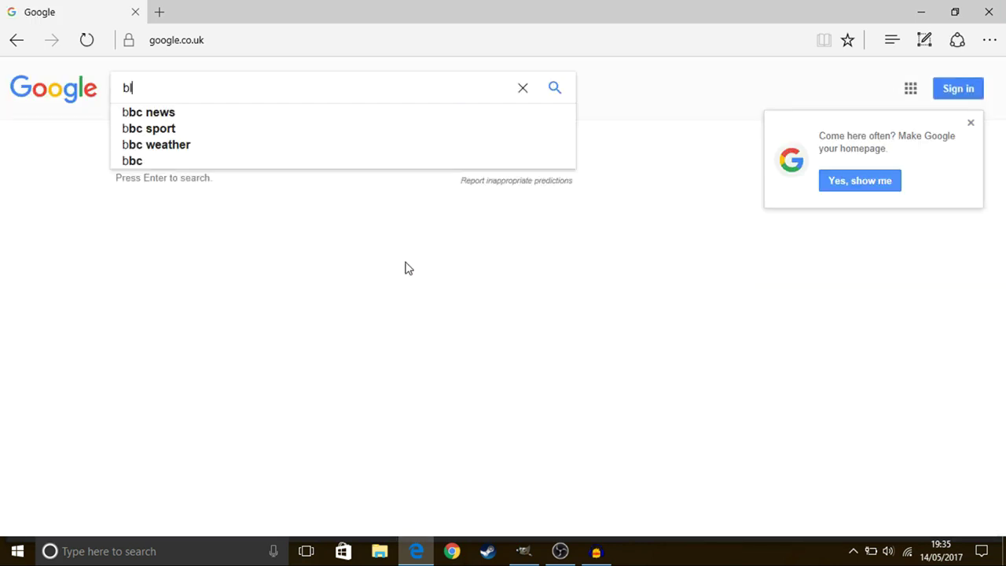
{"action": "type", "text": "ue g"}
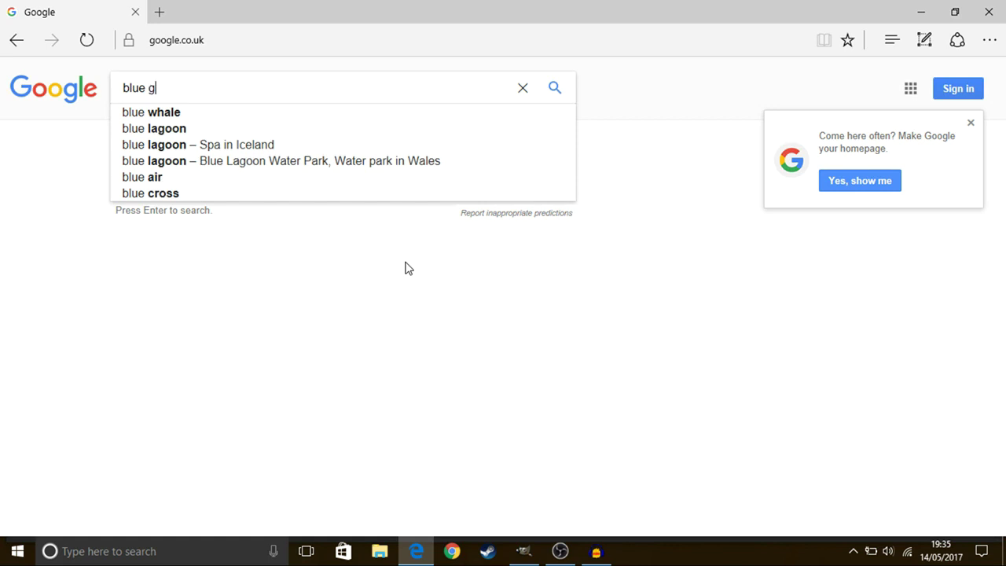
{"action": "type", "text": "r"}
{"action": "key", "text": "BackSpace"}
{"action": "key", "text": "BackSpace"}
{"action": "key", "text": "BackSpace"}
{"action": "key", "text": "BackSpace"}
{"action": "key", "text": "BackSpace"}
{"action": "key", "text": "BackSpace"}
{"action": "key", "text": "BackSpace"}
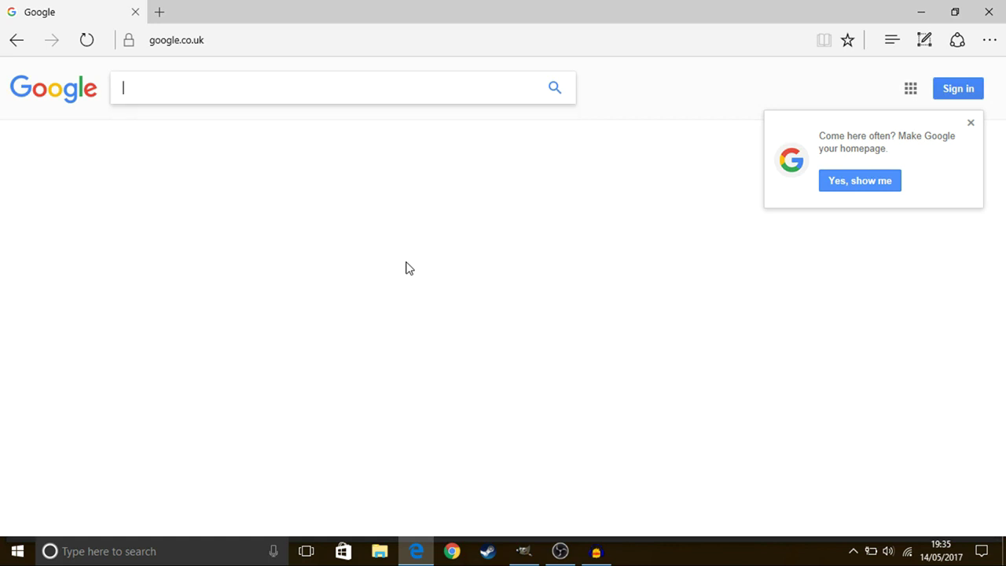
{"action": "type", "text": "ya"}
{"action": "key", "text": "BackSpace"}
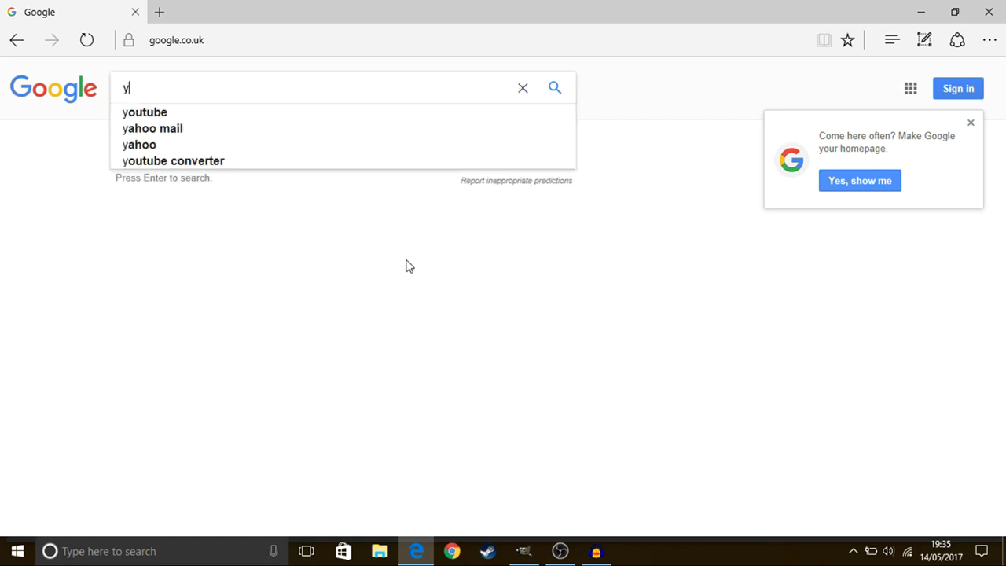
{"action": "type", "text": "ellow"}
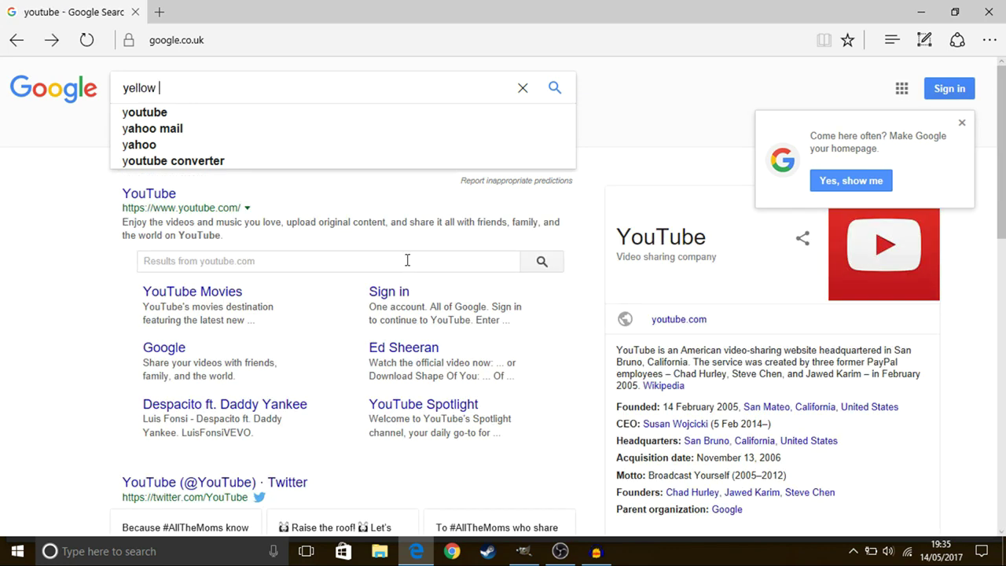
{"action": "type", "text": " g"}
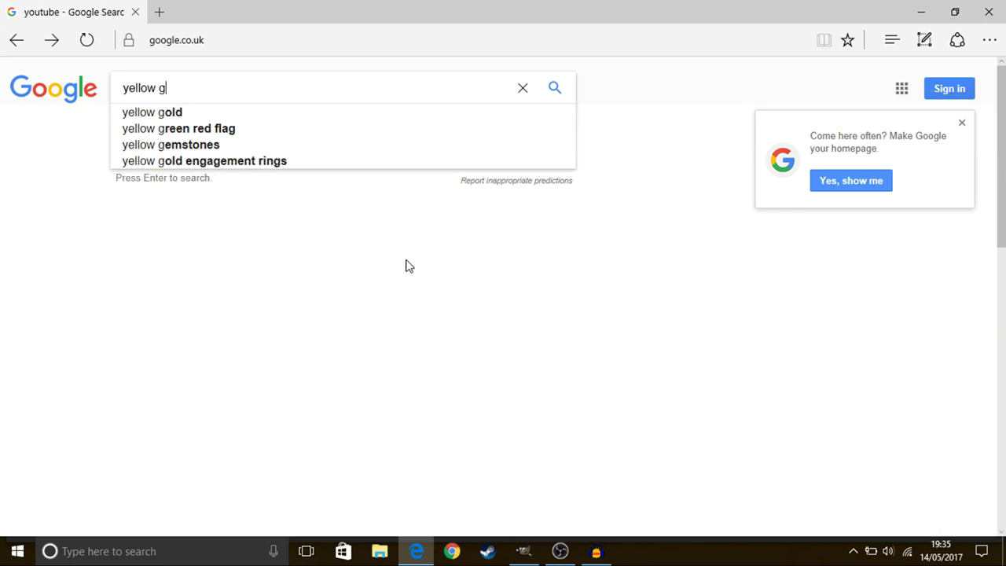
{"action": "type", "text": "radiant"}
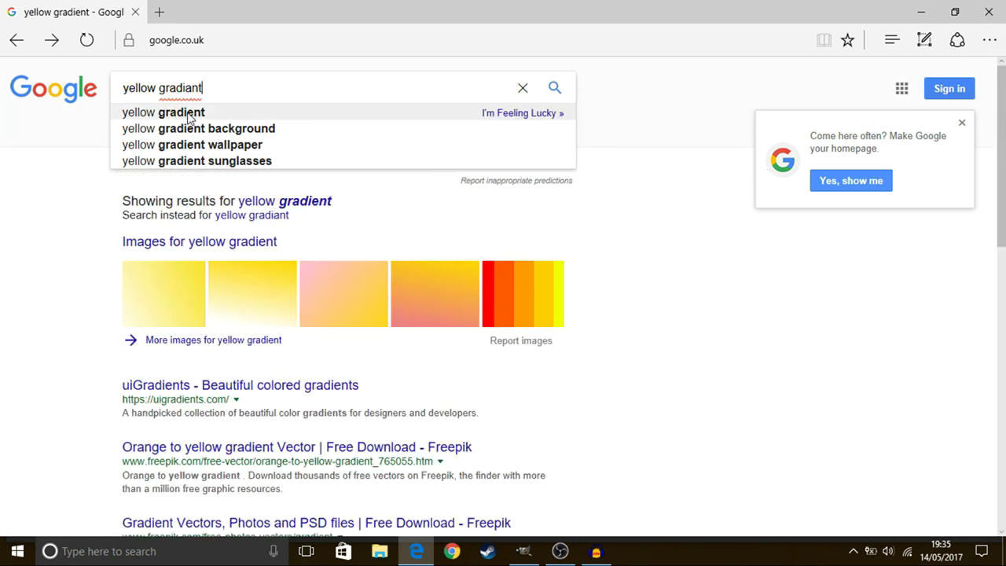
{"action": "left_click", "coordinate": [209, 128]}
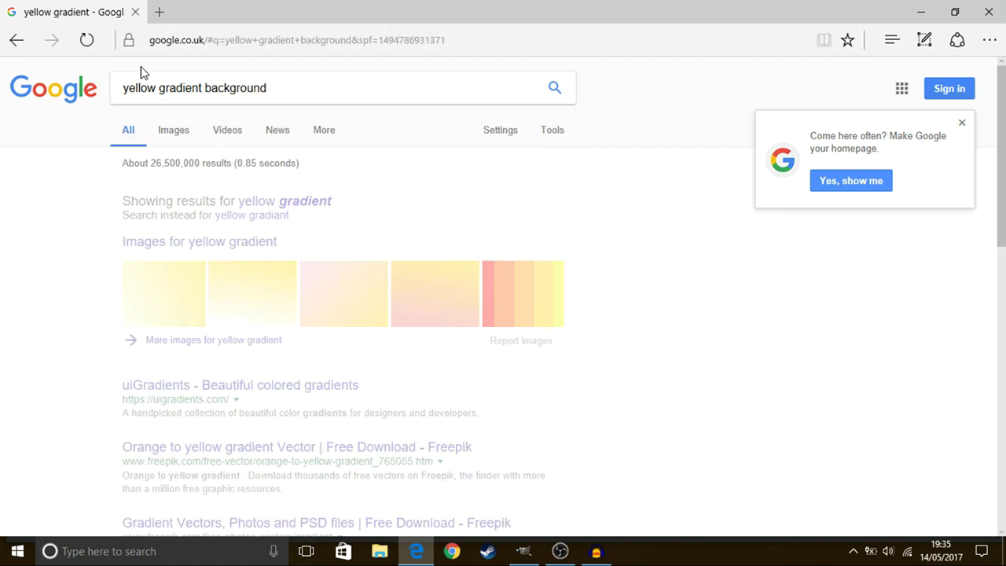
Switch to Images and preview the 852 × 480 orange chevron gradient from Shutterstock.
{"action": "left_click", "coordinate": [179, 139]}
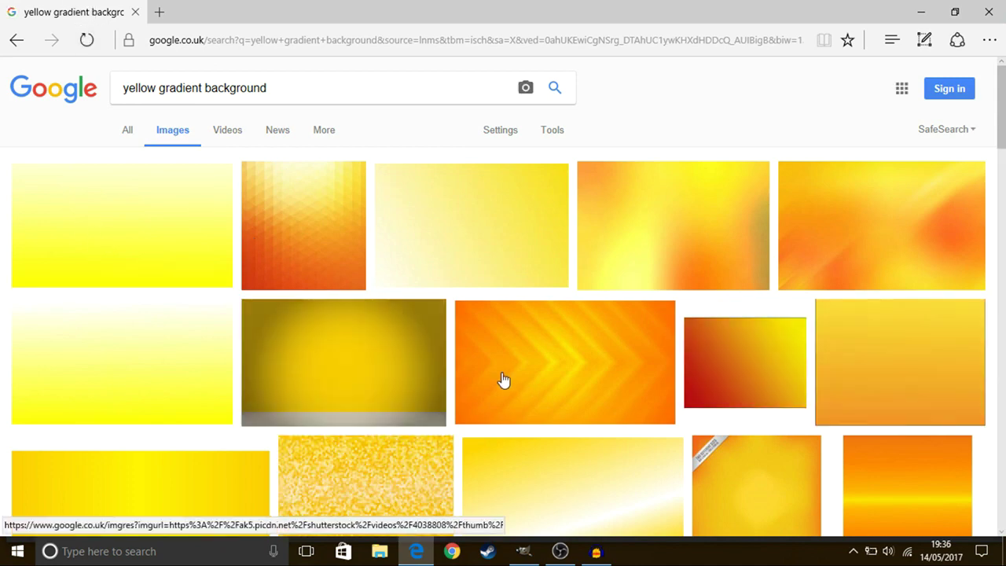
{"action": "left_click", "coordinate": [565, 380]}
{"action": "left_click", "coordinate": [422, 358]}
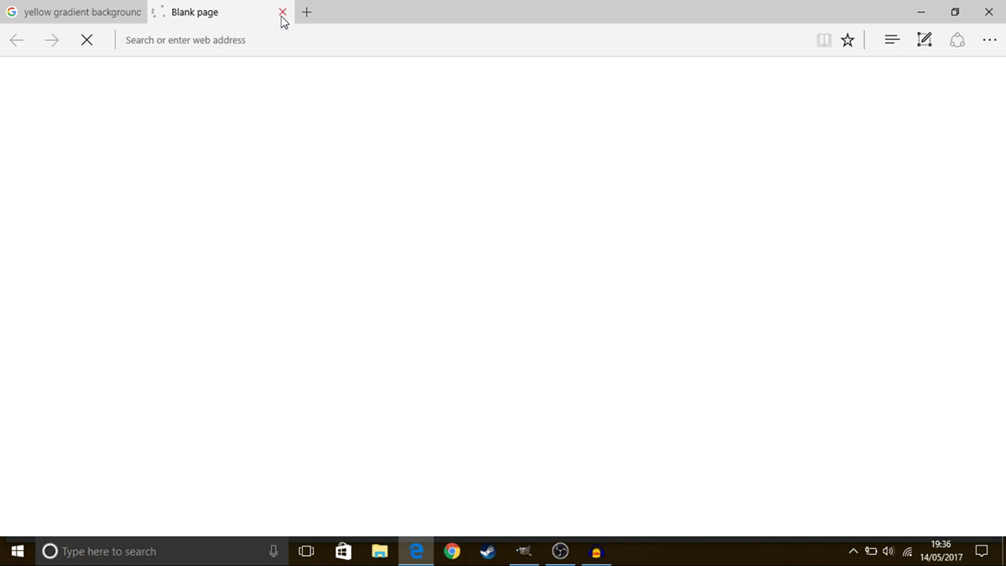
{"action": "left_click", "coordinate": [282, 12]}
Save the chevron preview as JPEG 'outro' in Documents > VideoPad Projects.
{"action": "right_click", "coordinate": [353, 339]}
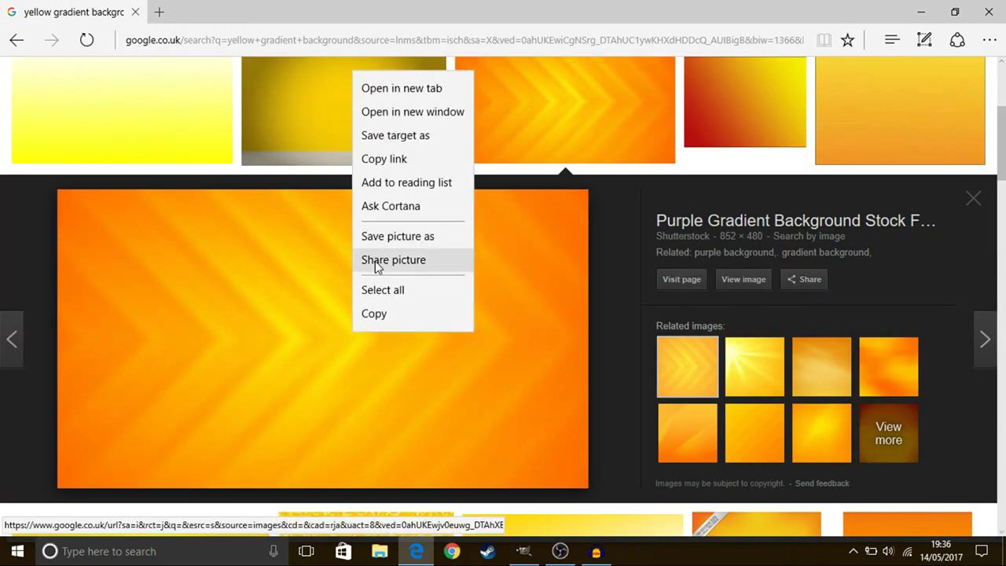
{"action": "left_click", "coordinate": [398, 235]}
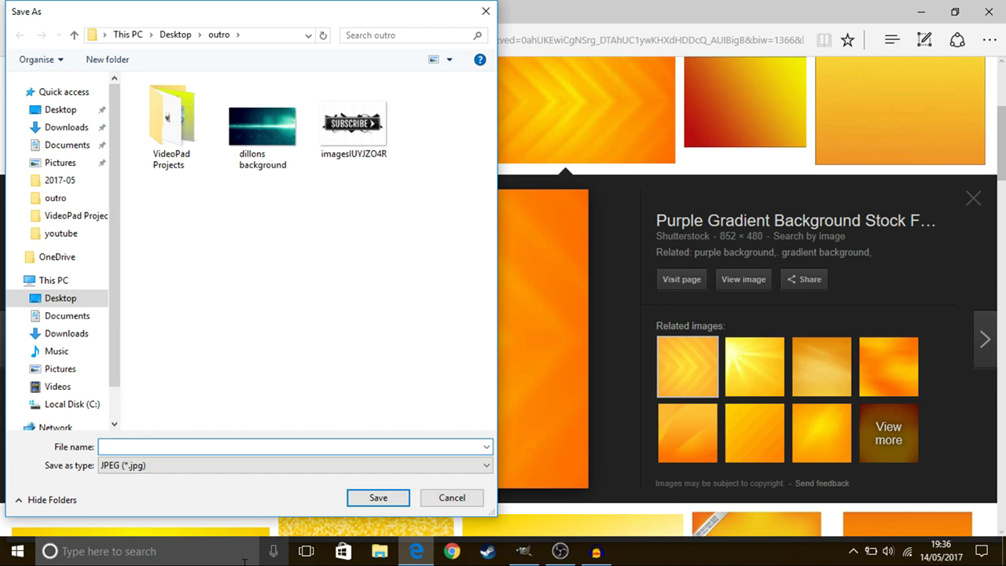
{"action": "left_click", "coordinate": [55, 202]}
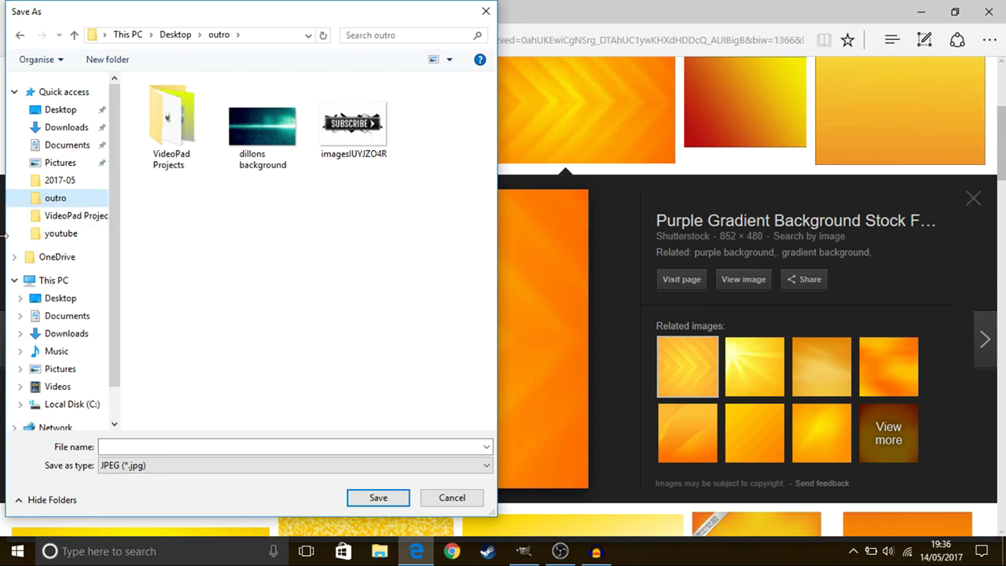
{"action": "left_click", "coordinate": [78, 215]}
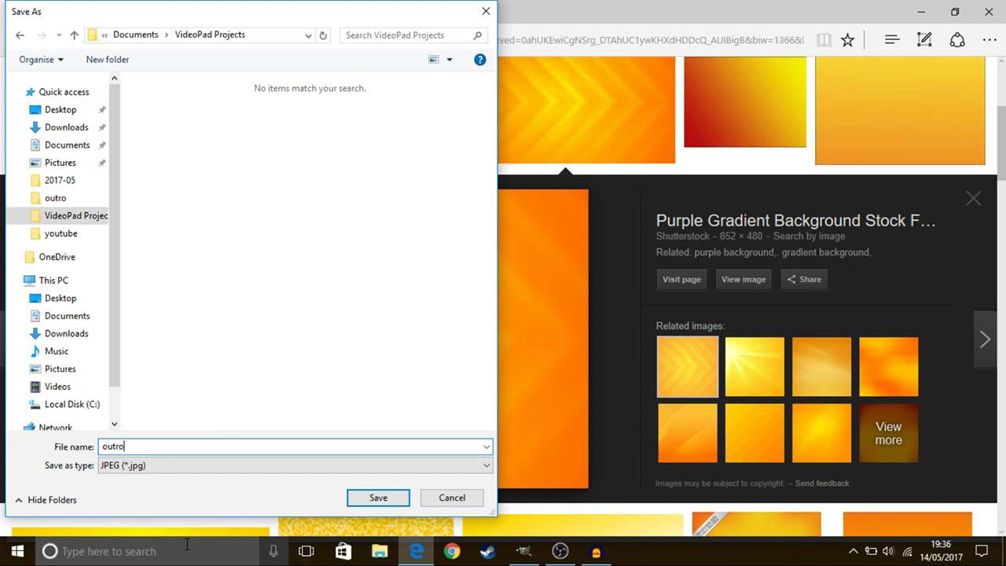
{"action": "key", "text": "Return"}
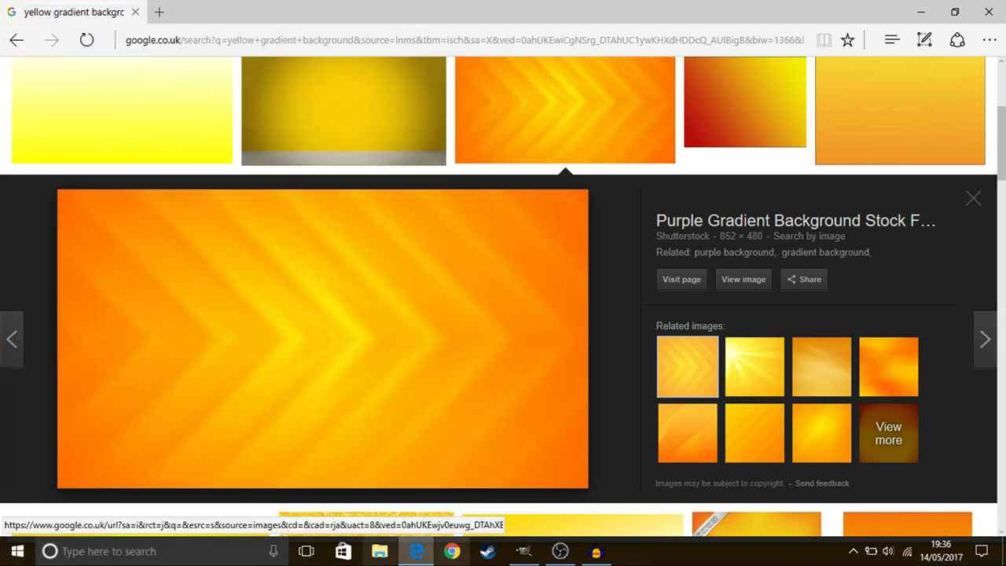
Browse to Documents > VideoPad Projects and open outro.jpg as a new layer.
{"action": "left_click", "coordinate": [526, 551]}
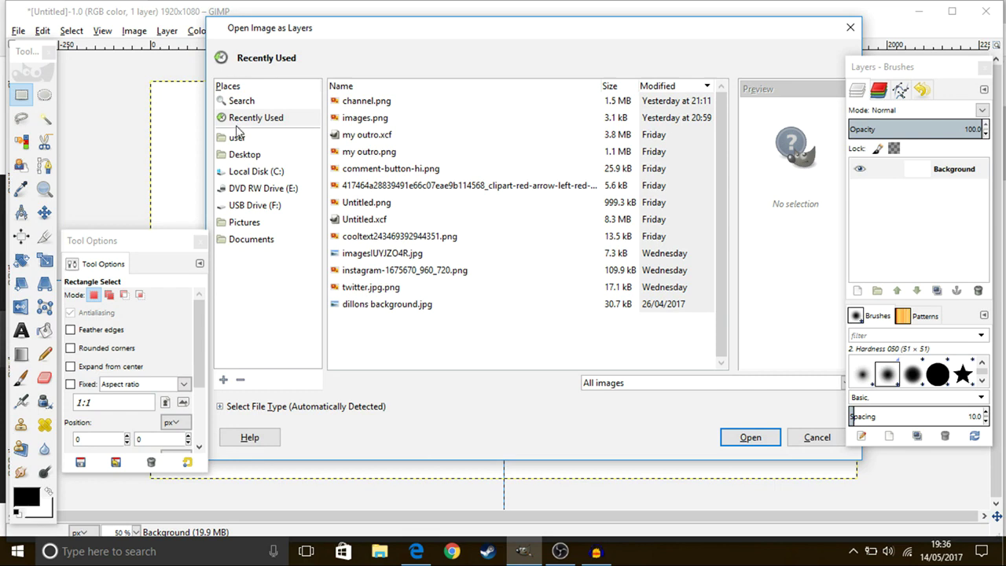
{"action": "left_click", "coordinate": [245, 155]}
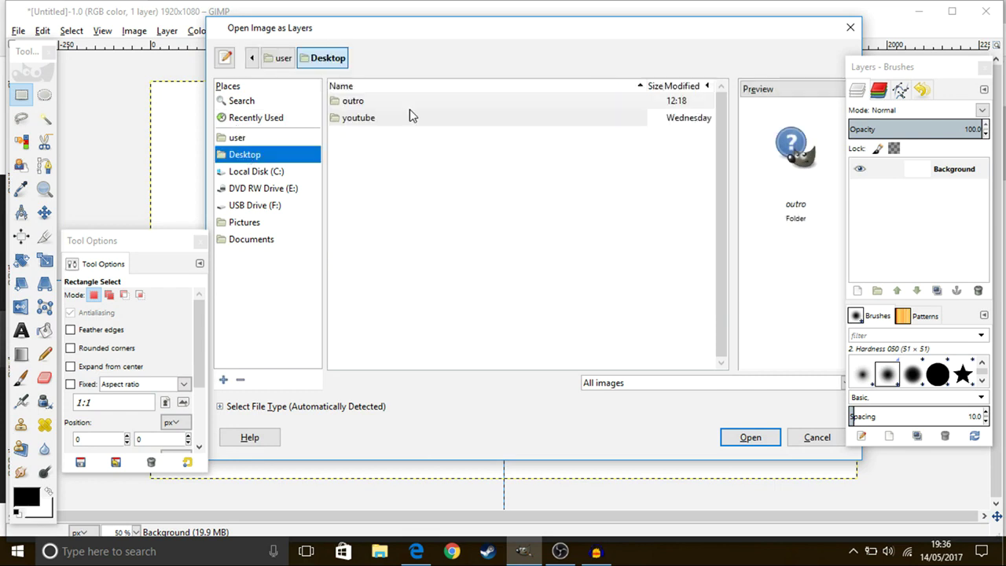
{"action": "left_click", "coordinate": [274, 139]}
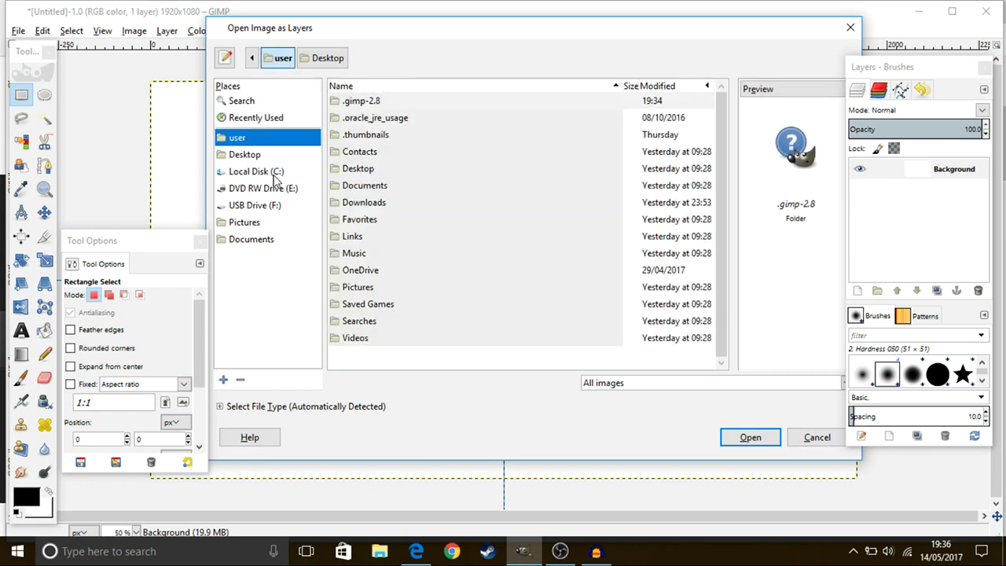
{"action": "left_click", "coordinate": [250, 241]}
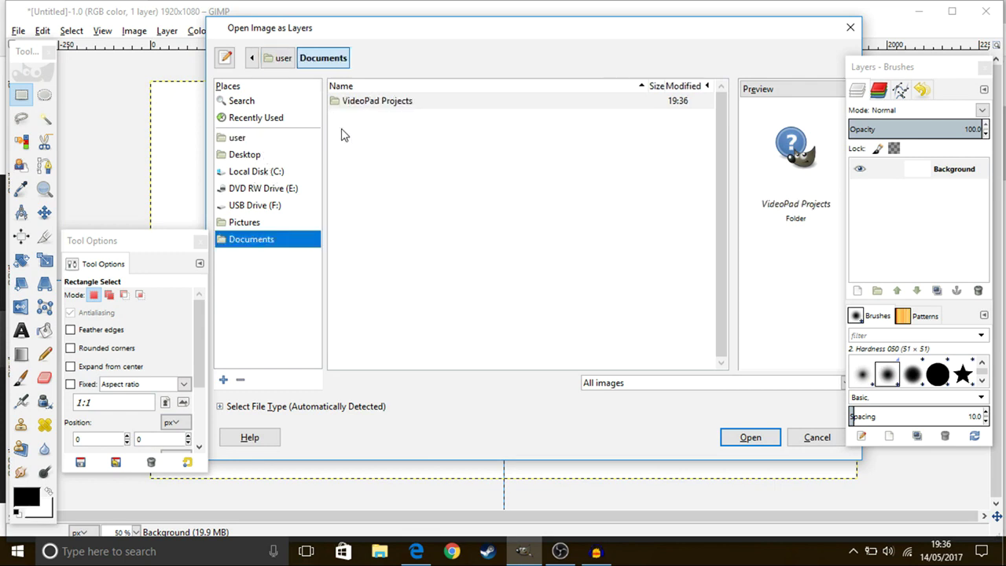
{"action": "left_click", "coordinate": [362, 105]}
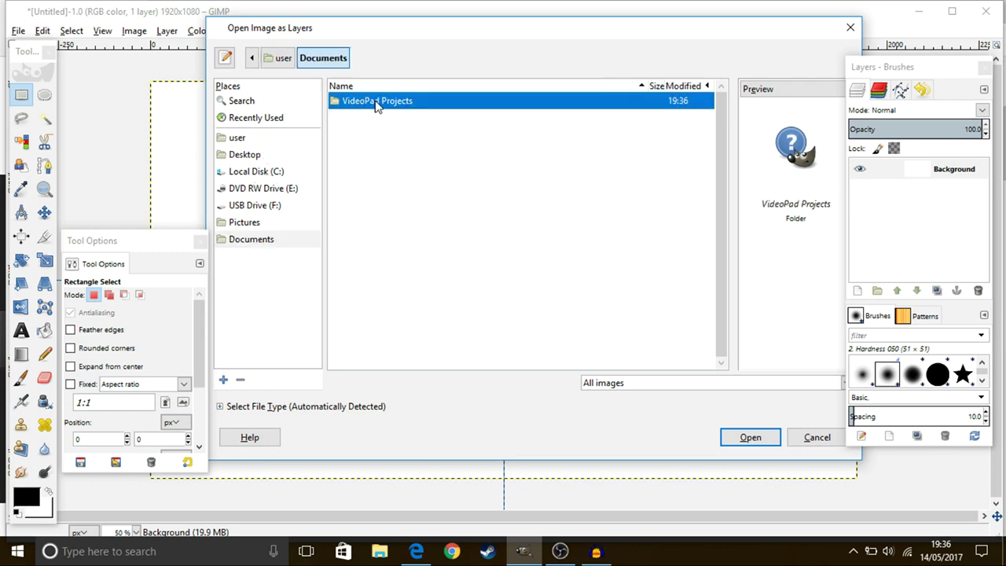
{"action": "double_click", "coordinate": [375, 106]}
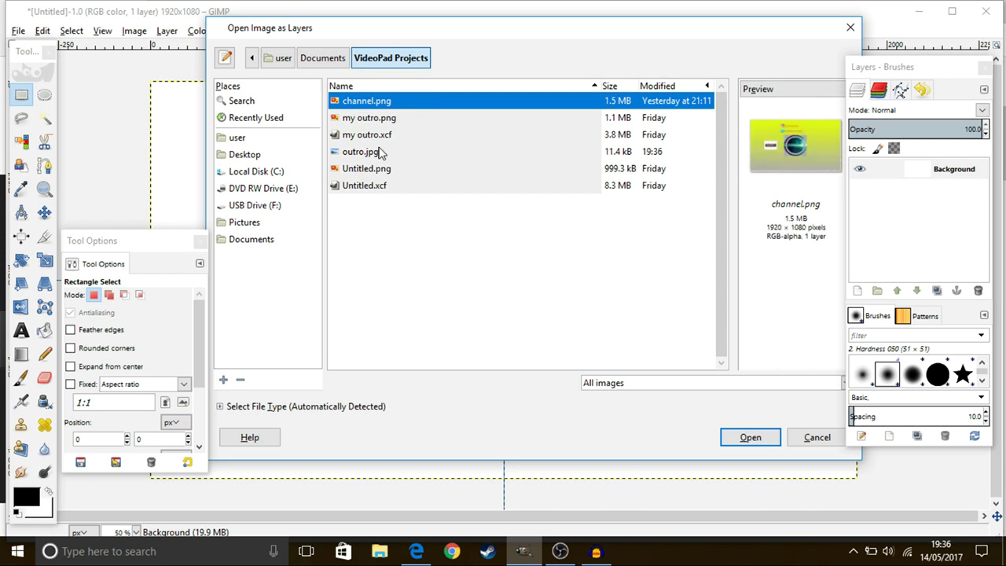
{"action": "left_click", "coordinate": [354, 118]}
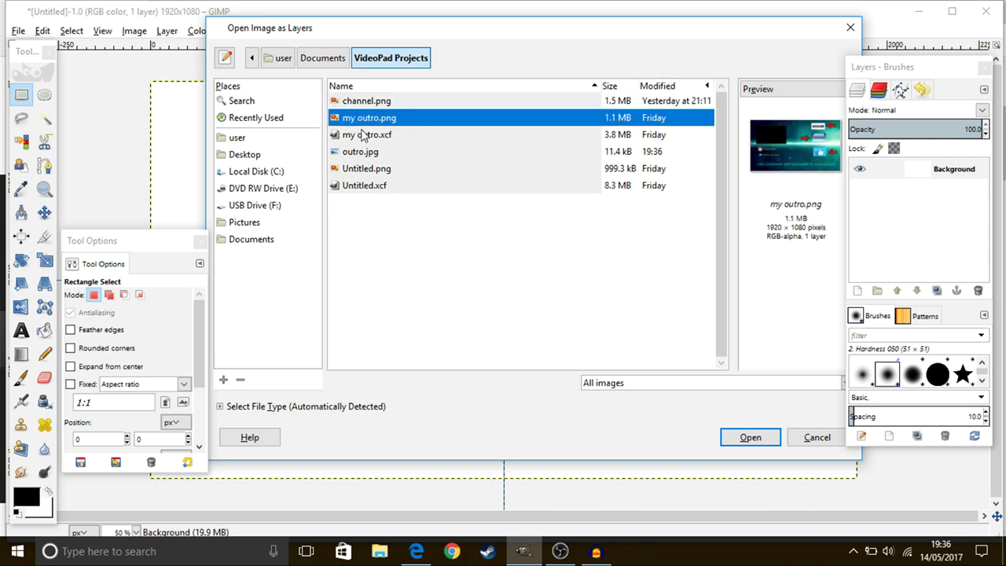
{"action": "left_click", "coordinate": [361, 136]}
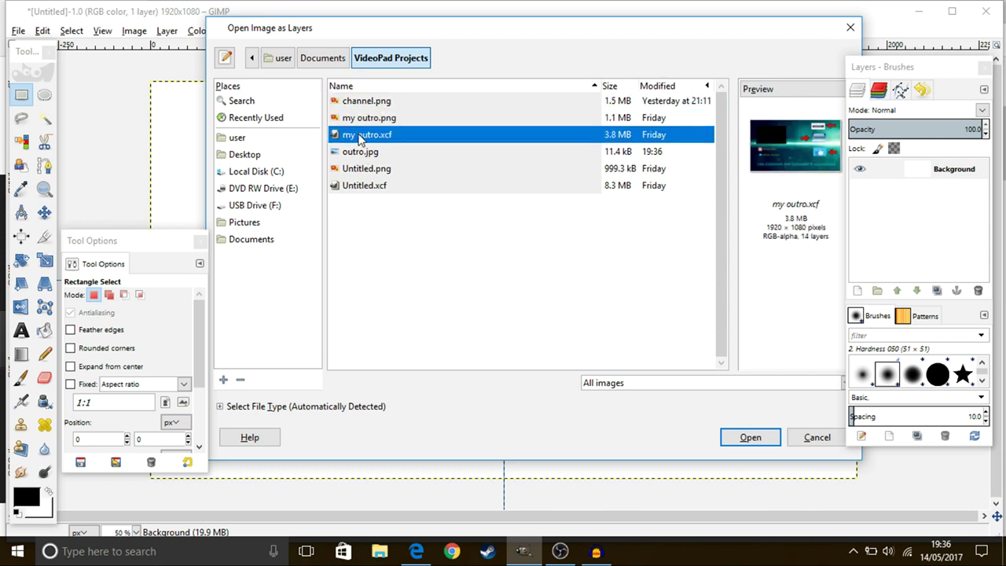
{"action": "left_click", "coordinate": [363, 170]}
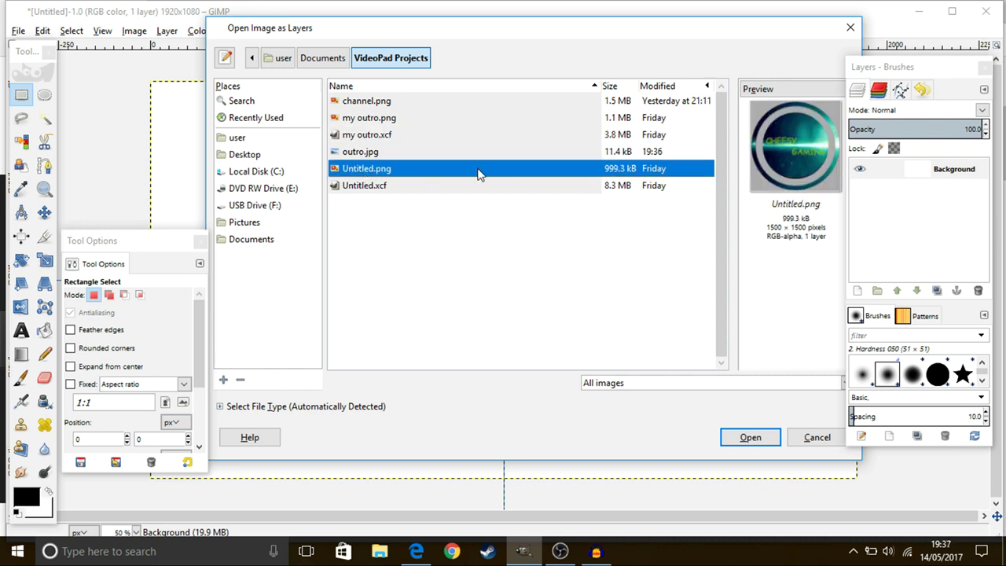
{"action": "left_click", "coordinate": [430, 151]}
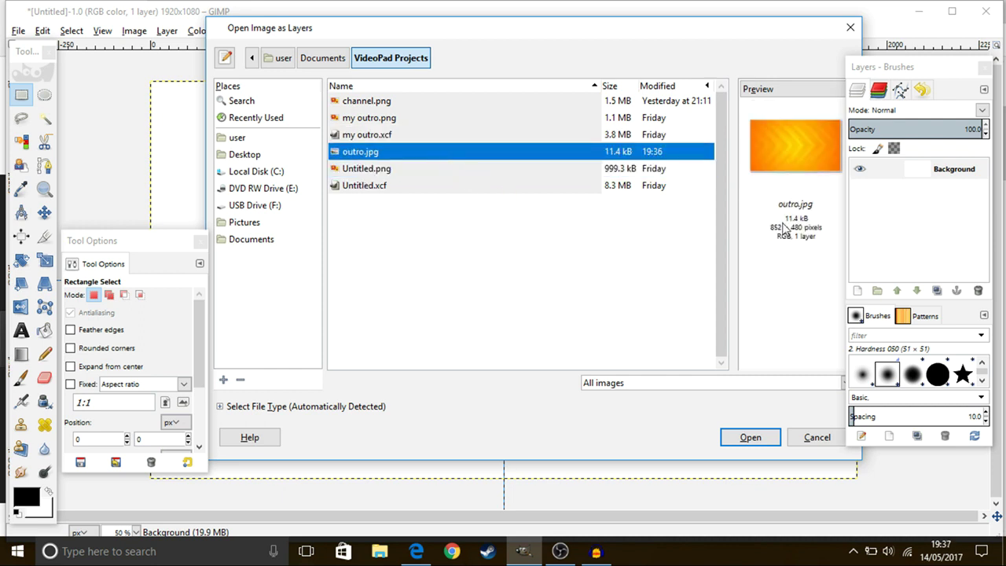
{"action": "left_click", "coordinate": [740, 441]}
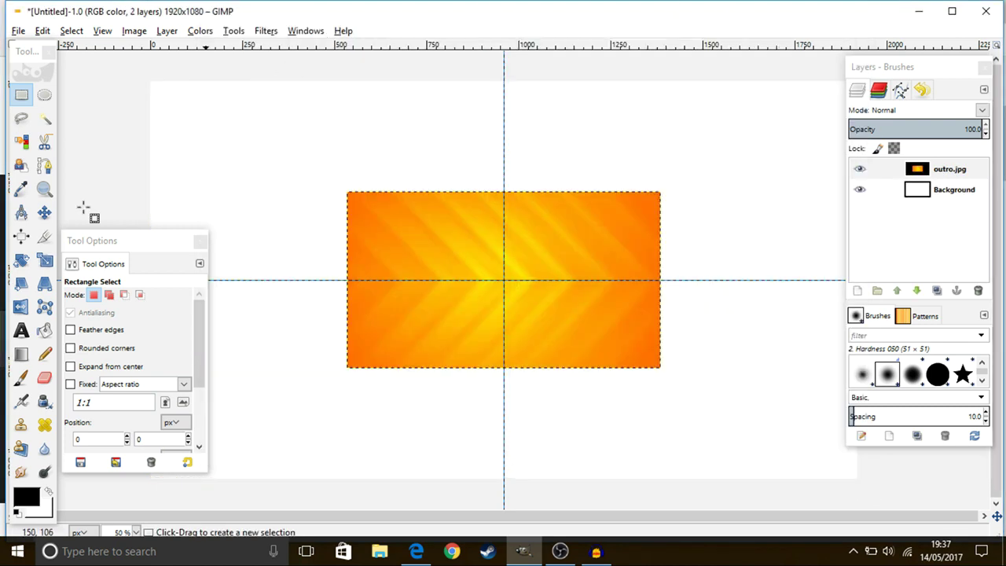
Scale the outro.jpg layer, stretching it up, right, down and left.
{"action": "left_click", "coordinate": [44, 262]}
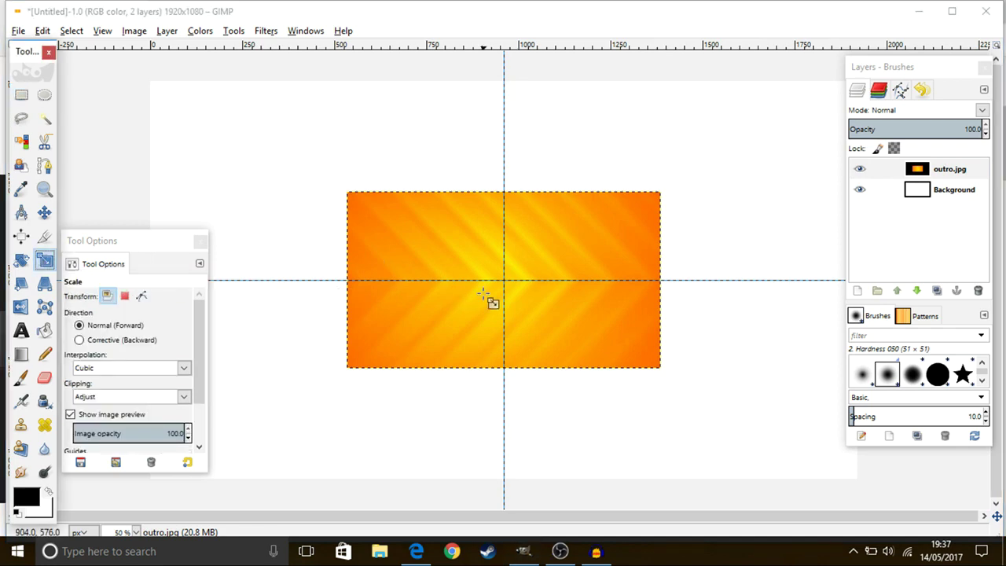
{"action": "left_click", "coordinate": [463, 243]}
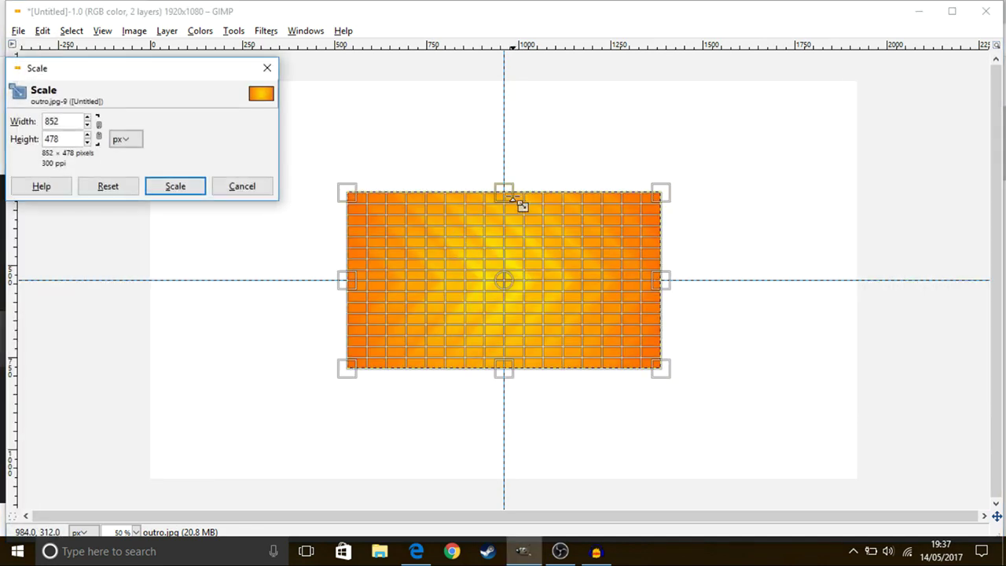
{"action": "left_click_drag", "start_coordinate": [521, 204], "coordinate": [554, 63]}
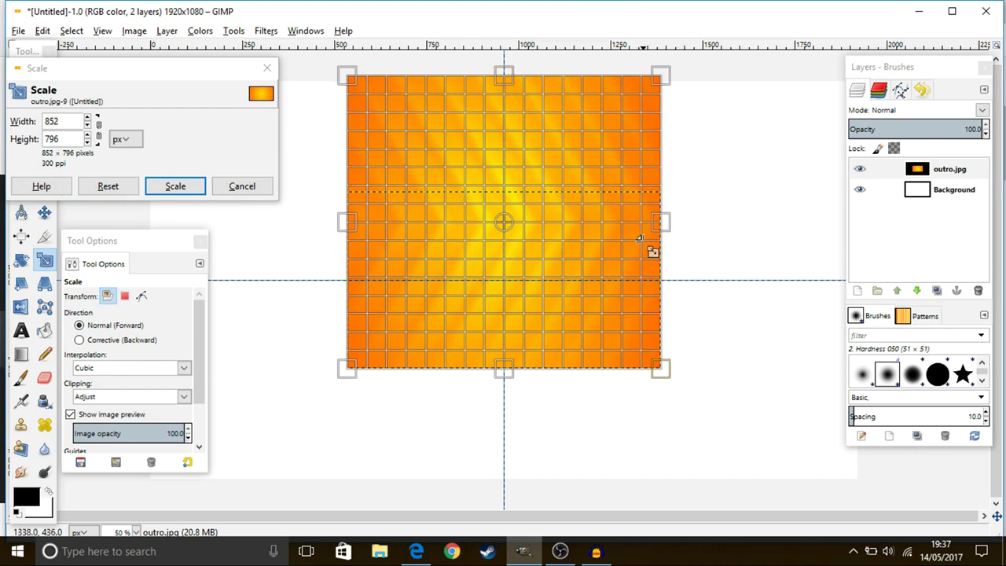
{"action": "left_click_drag", "start_coordinate": [651, 246], "coordinate": [653, 223]}
{"action": "left_click_drag", "start_coordinate": [774, 199], "coordinate": [917, 201]}
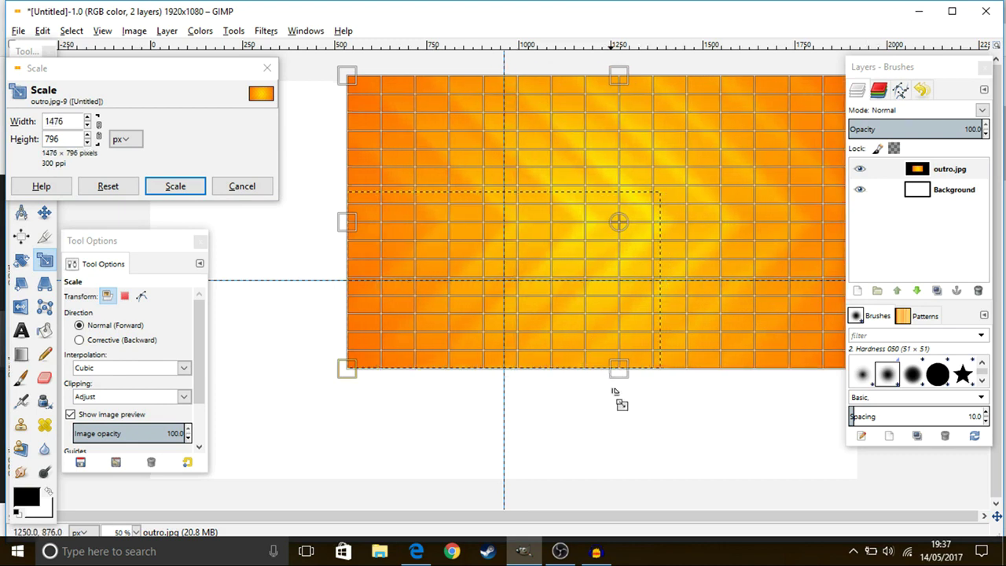
{"action": "left_click_drag", "start_coordinate": [620, 389], "coordinate": [662, 516]}
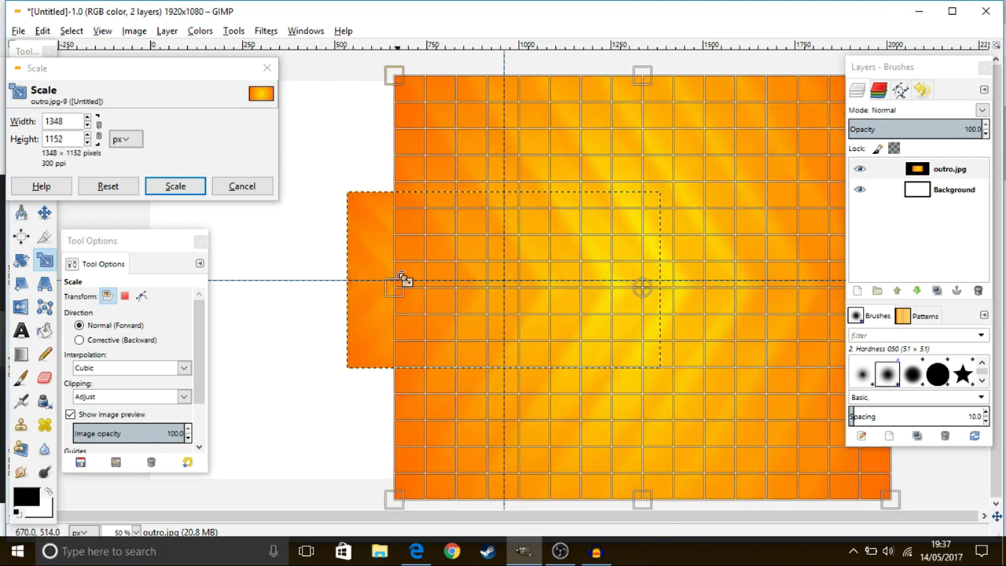
{"action": "left_click_drag", "start_coordinate": [369, 283], "coordinate": [136, 241]}
Push every edge past the canvas borders and apply the 2248 × 1244 px scale.
{"action": "left_click", "coordinate": [200, 242]}
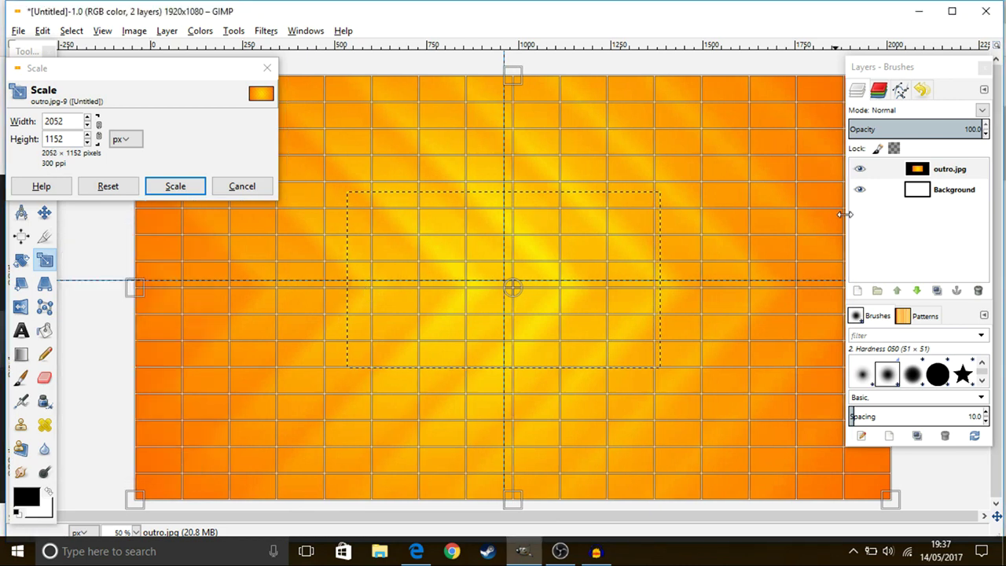
{"action": "mouse_move", "coordinate": [921, 70]}
{"action": "left_mouse_down"}
{"action": "mouse_move", "coordinate": [600, 238]}
{"action": "mouse_move", "coordinate": [522, 253]}
{"action": "mouse_move", "coordinate": [855, 130]}
{"action": "mouse_move", "coordinate": [959, 73]}
{"action": "mouse_move", "coordinate": [1005, 134]}
{"action": "left_mouse_up"}
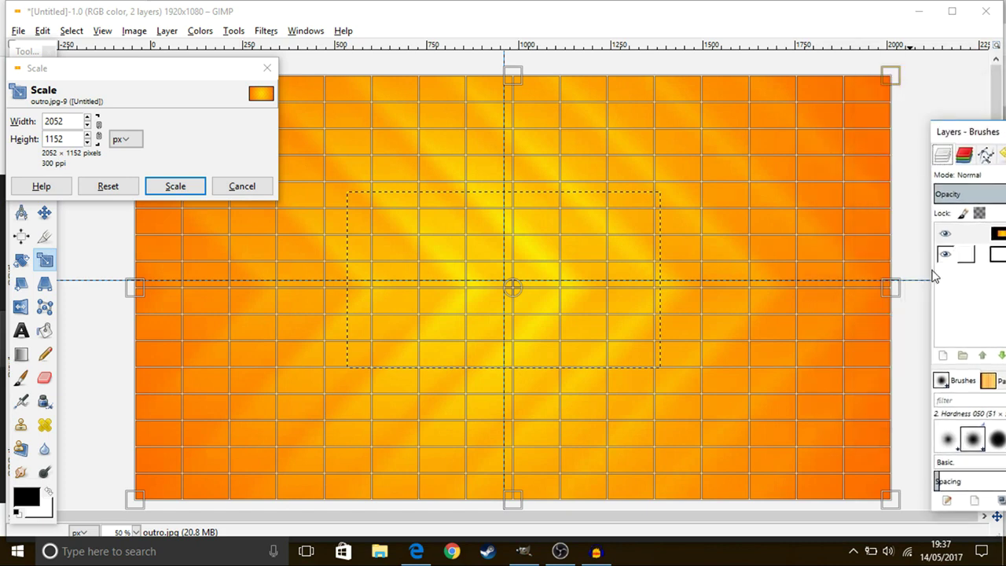
{"action": "left_click_drag", "start_coordinate": [892, 288], "coordinate": [914, 288]}
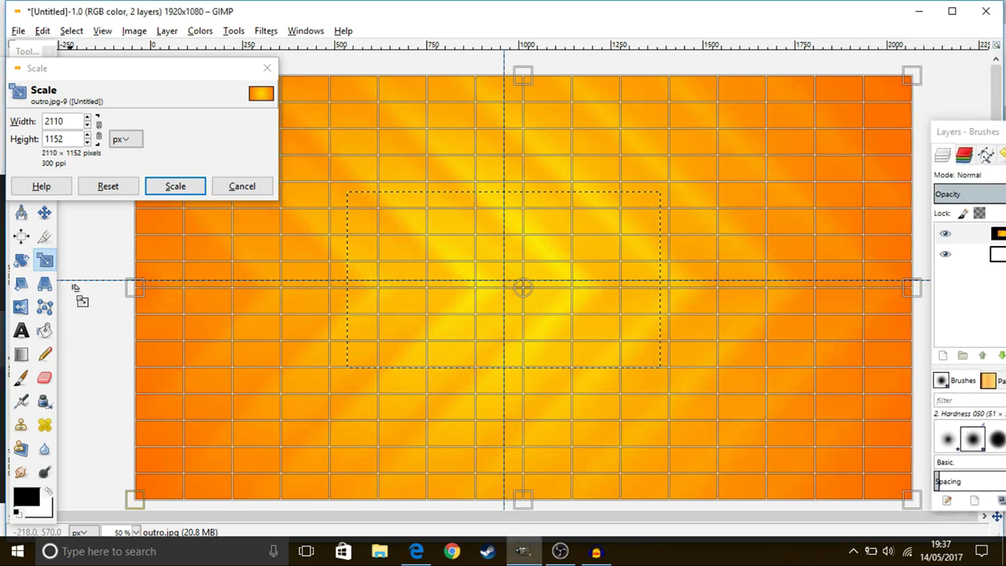
{"action": "left_click_drag", "start_coordinate": [89, 297], "coordinate": [39, 297]}
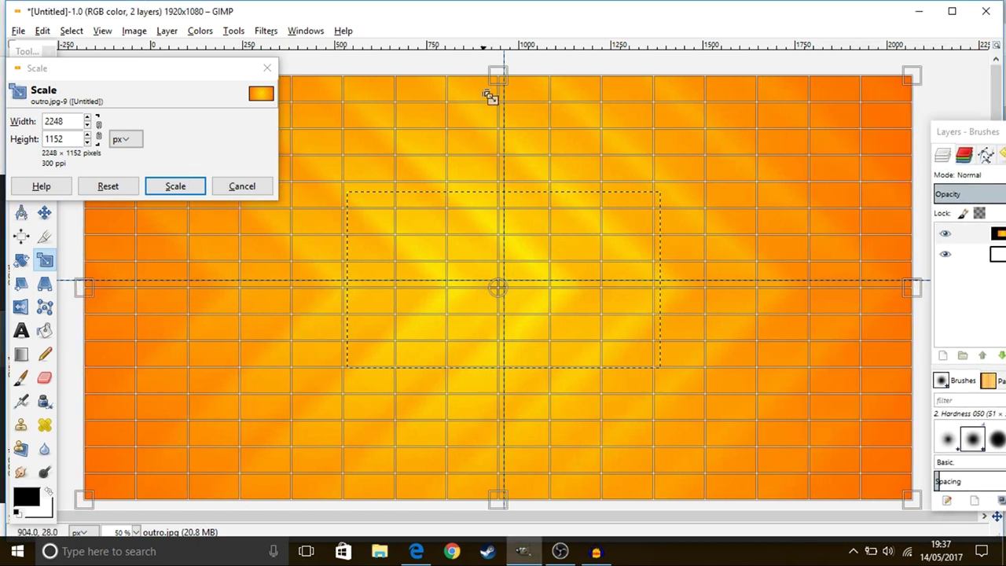
{"action": "left_click_drag", "start_coordinate": [498, 76], "coordinate": [498, 67]}
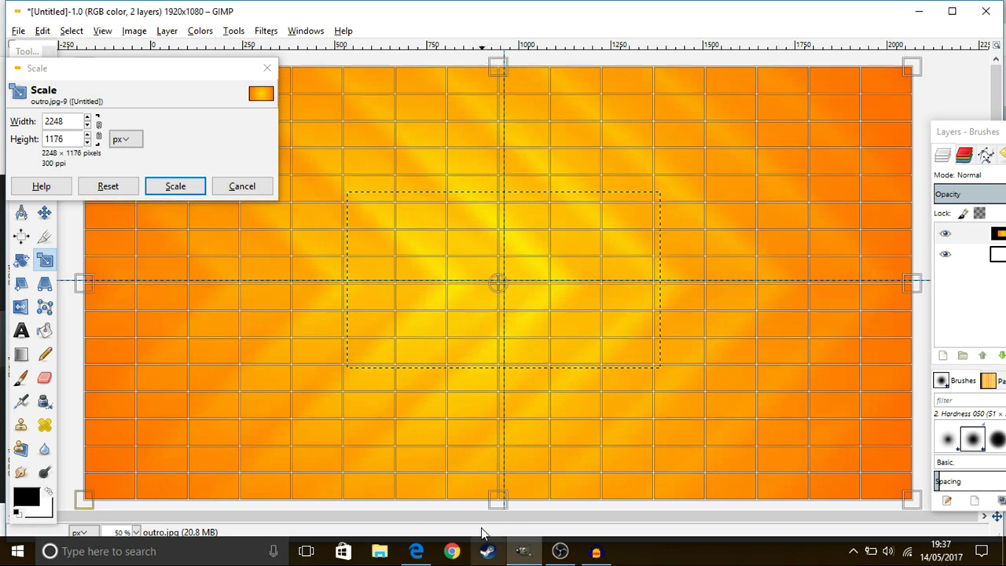
{"action": "left_click_drag", "start_coordinate": [489, 500], "coordinate": [509, 528]}
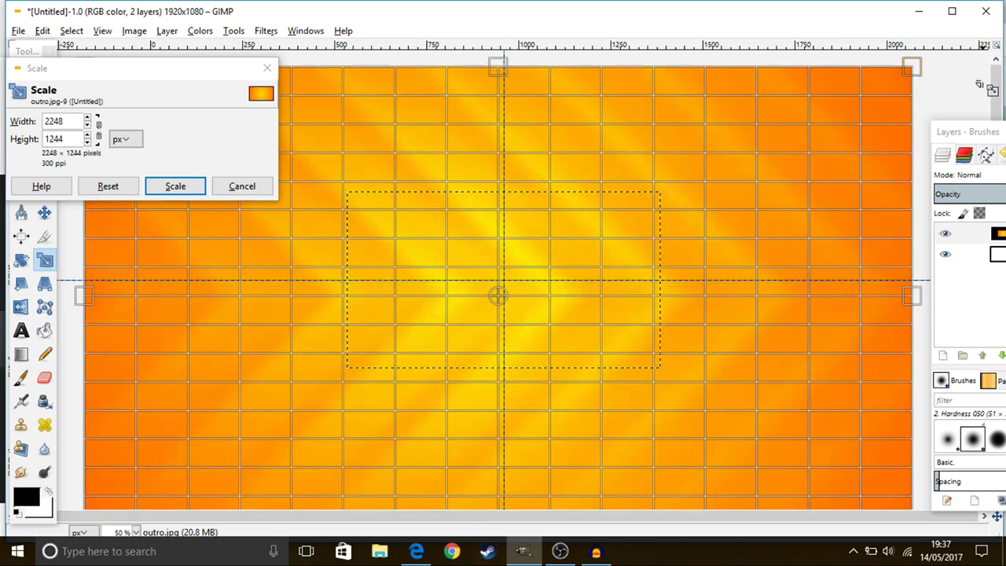
{"action": "left_click_drag", "start_coordinate": [988, 133], "coordinate": [874, 124]}
{"action": "left_click", "coordinate": [197, 187]}
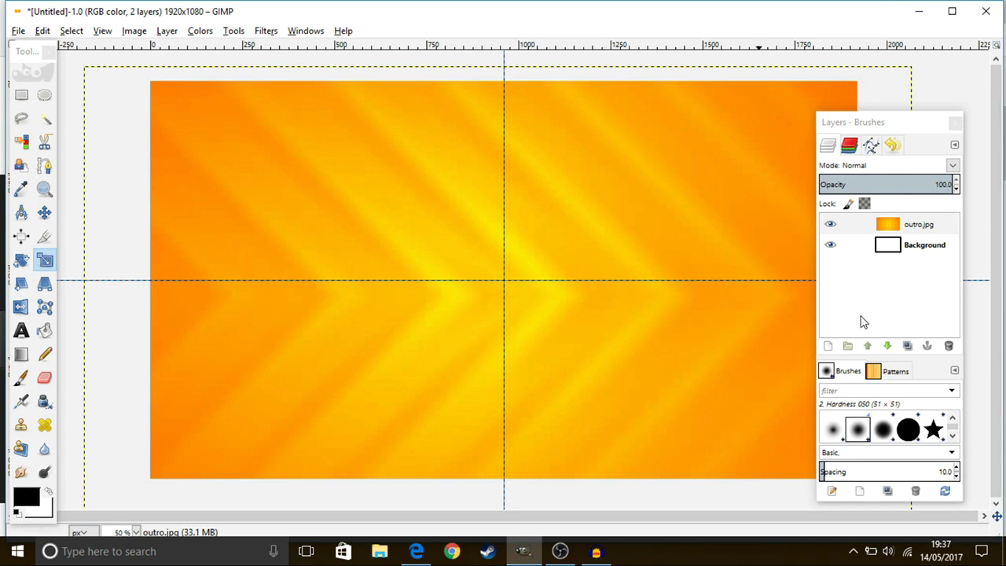
Add a new transparent layer named 'Layer' above the outro.jpg background.
{"action": "left_click", "coordinate": [827, 346]}
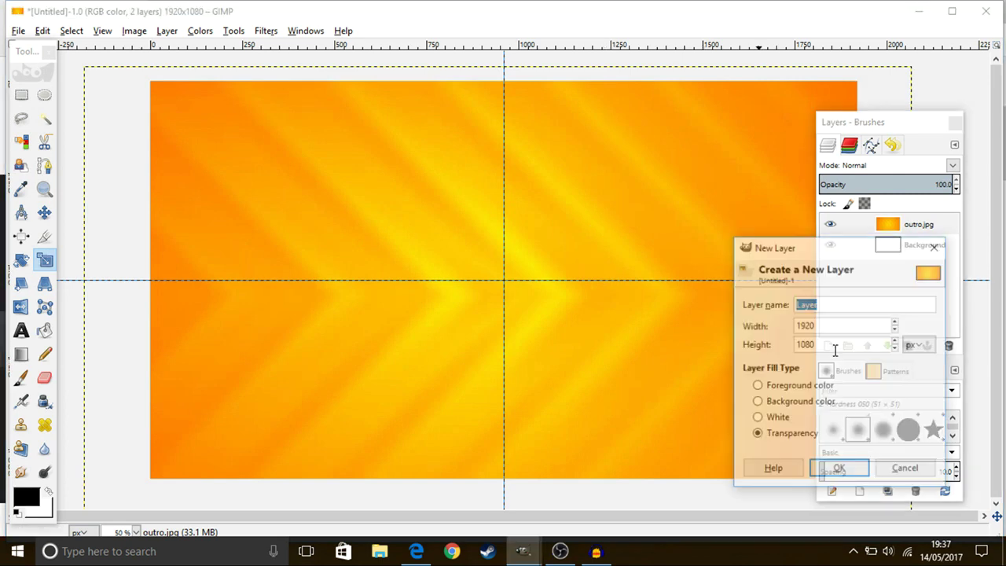
{"action": "left_click", "coordinate": [839, 470]}
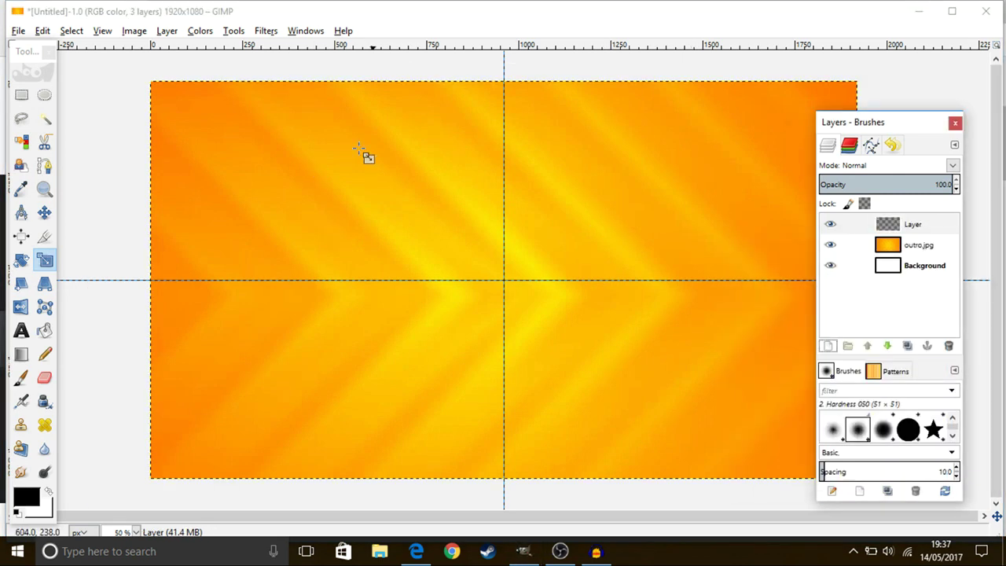
{"action": "left_click", "coordinate": [22, 96]}
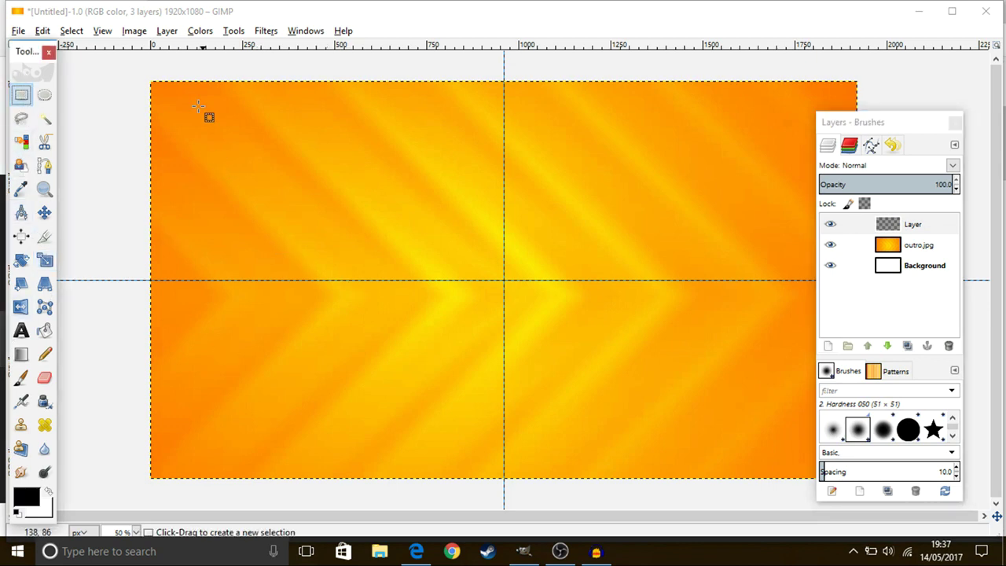
Fill a roughly 722 × 402 px rectangle in the upper-left area with black.
{"action": "left_click_drag", "start_coordinate": [204, 114], "coordinate": [470, 250]}
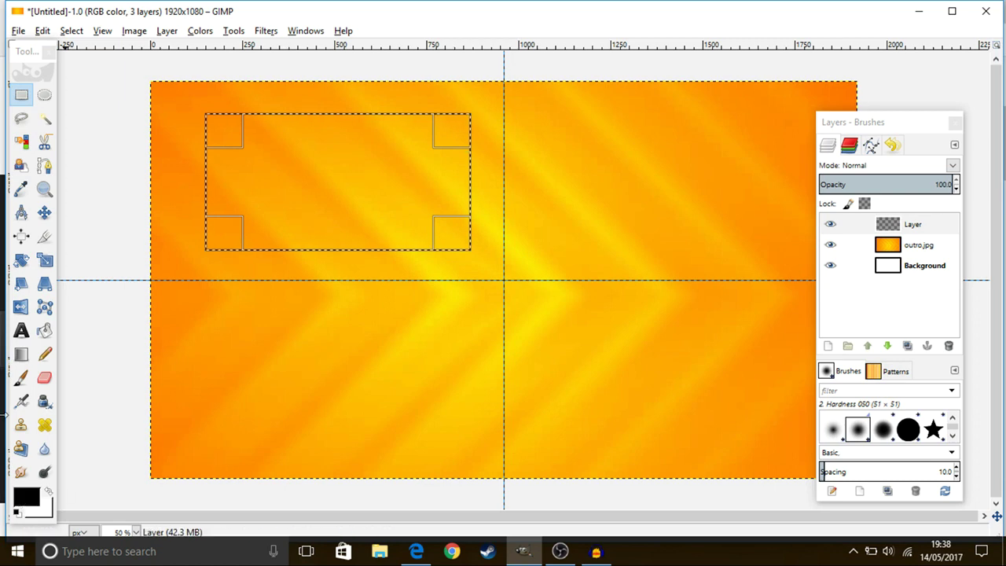
{"action": "left_click", "coordinate": [43, 334]}
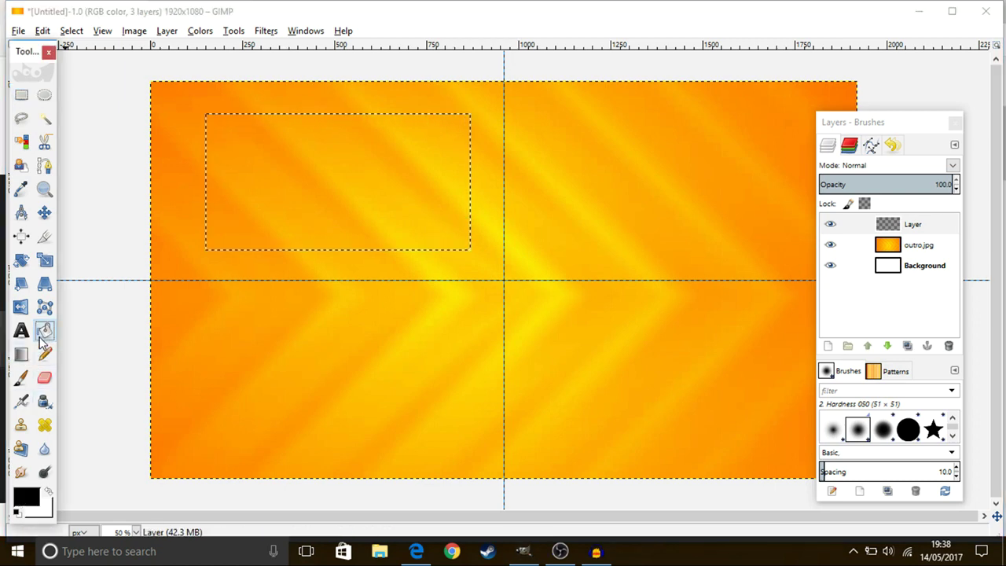
{"action": "double_click", "coordinate": [40, 336]}
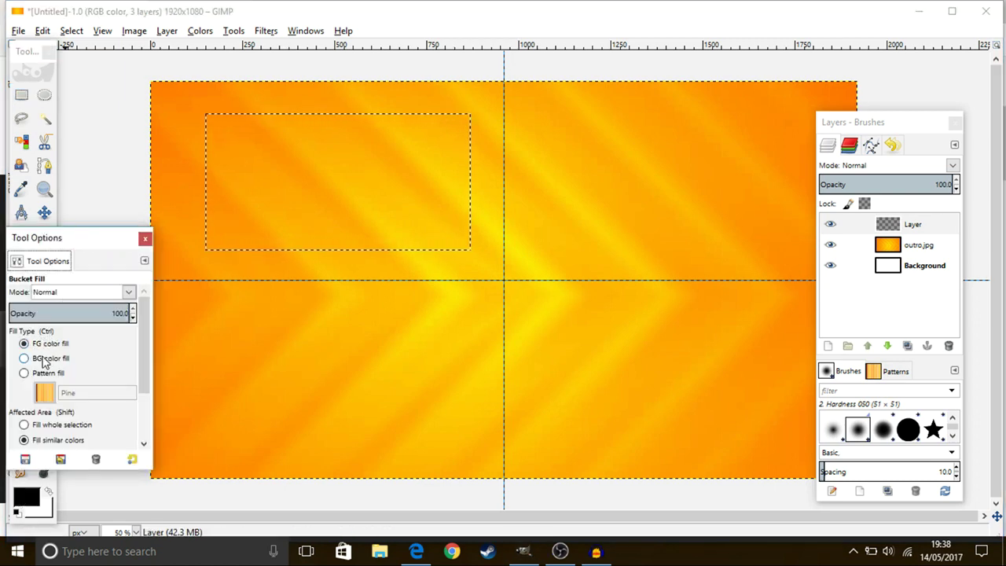
{"action": "left_click", "coordinate": [146, 237]}
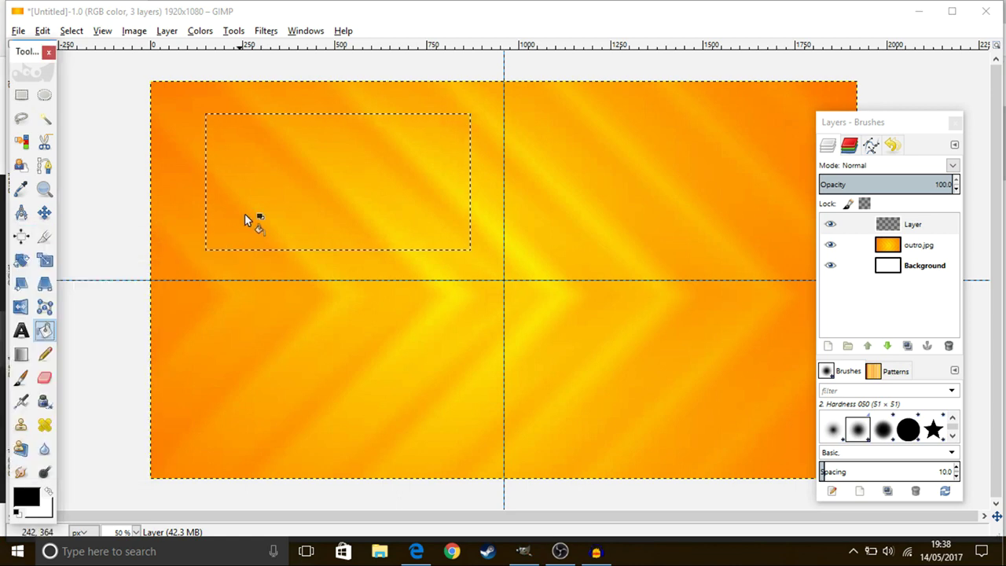
{"action": "left_click", "coordinate": [260, 192]}
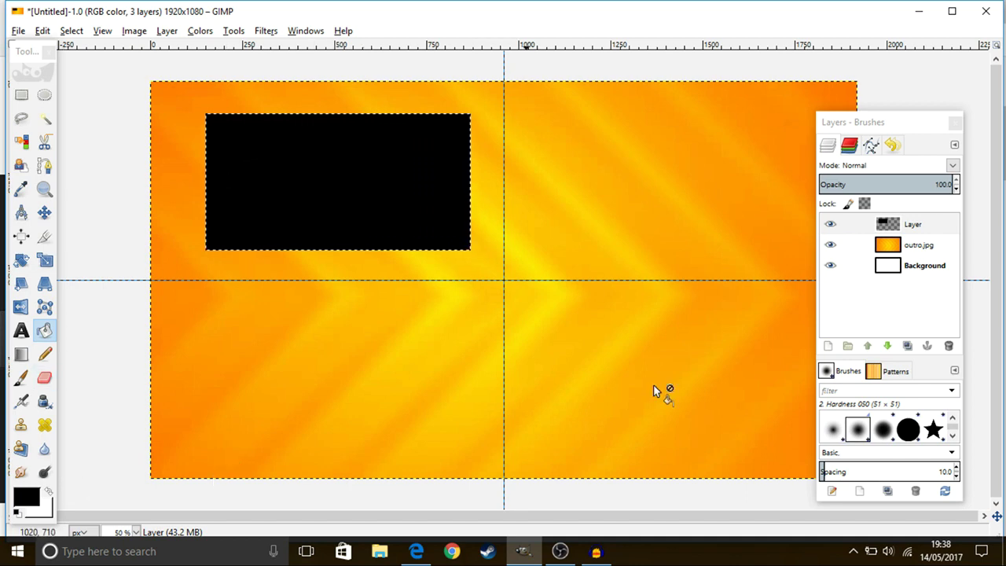
Add a transparent 1920×1080 layer named 'Layer #1' as the fourth layer.
{"action": "left_click", "coordinate": [827, 346]}
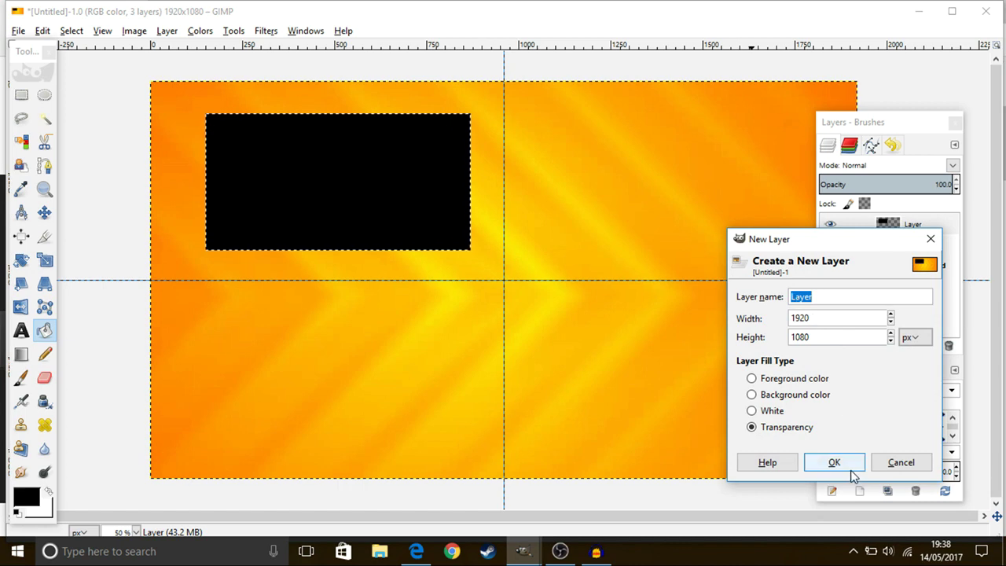
{"action": "left_click", "coordinate": [834, 463]}
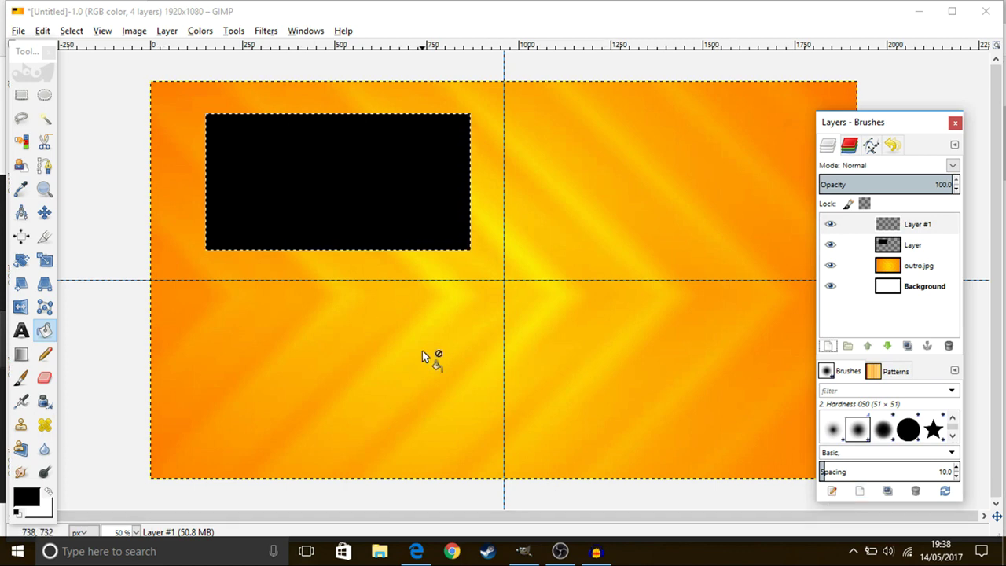
Browse to the Desktop > outro folder in the Open Image as Layers dialog.
{"action": "left_click", "coordinate": [24, 31]}
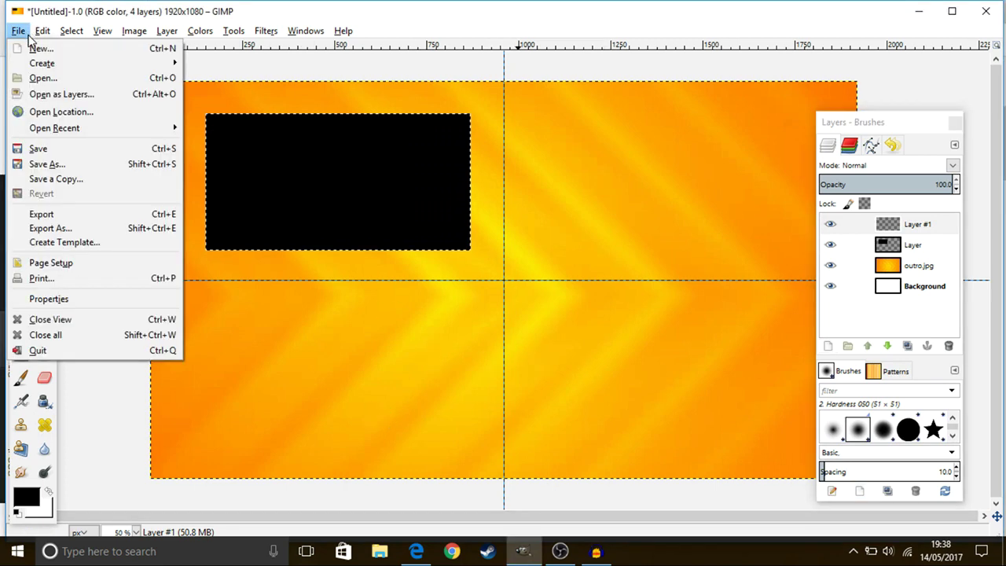
{"action": "left_click", "coordinate": [67, 95]}
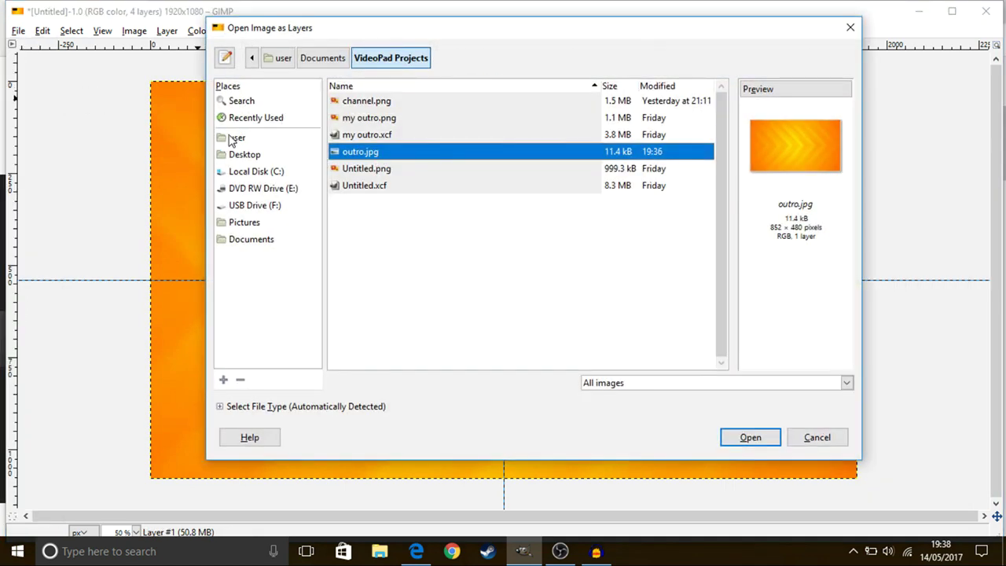
{"action": "left_click", "coordinate": [234, 138]}
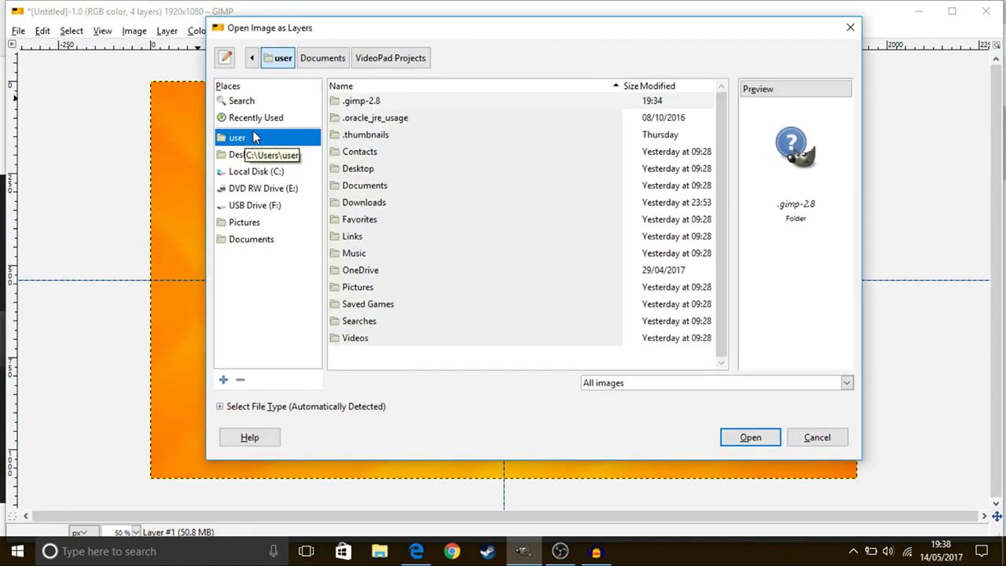
{"action": "left_click", "coordinate": [240, 155]}
{"action": "double_click", "coordinate": [363, 101]}
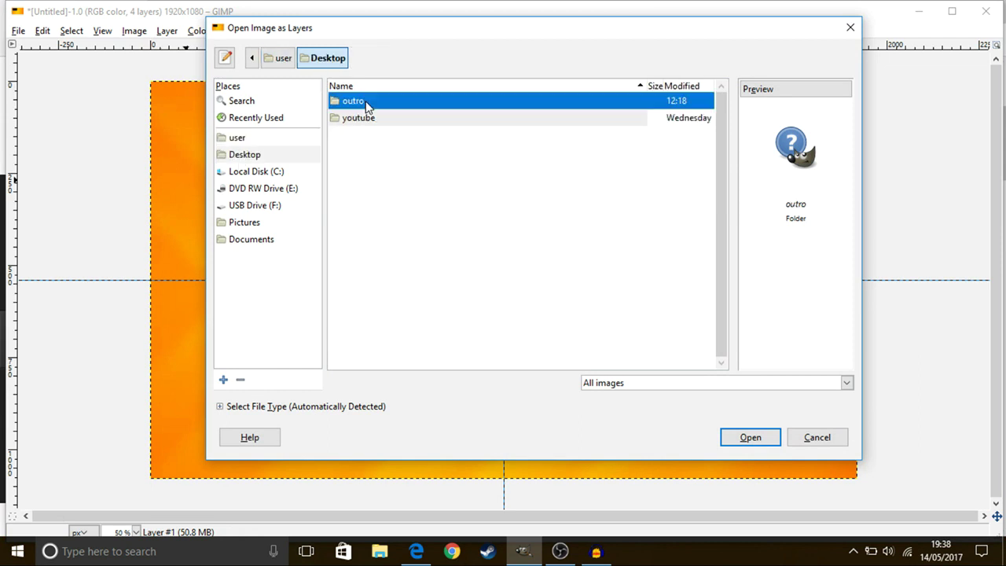
Preview the outro images and add instagram-1675670_960_720.png as a layer.
{"action": "left_click", "coordinate": [371, 119]}
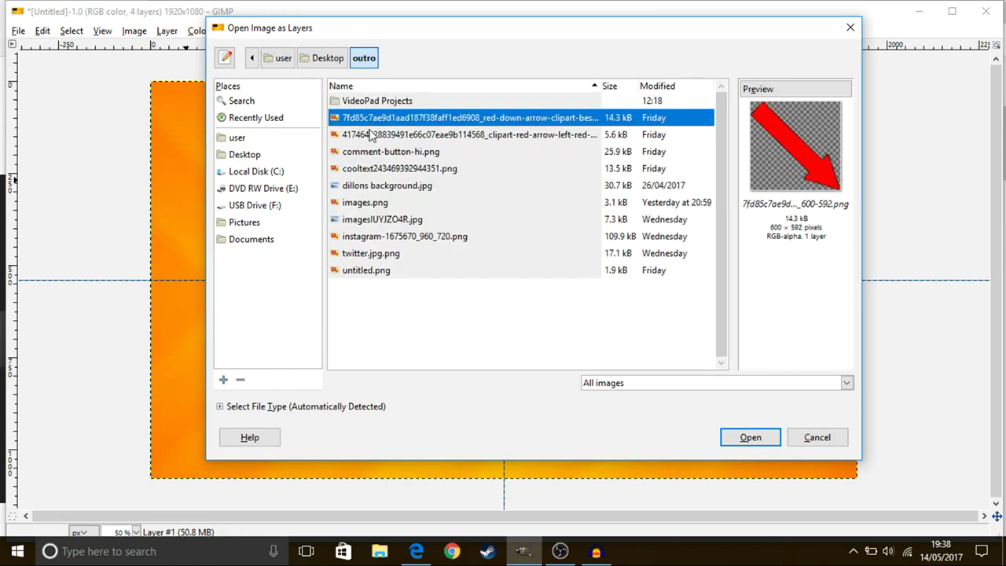
{"action": "left_click", "coordinate": [367, 137]}
{"action": "left_click", "coordinate": [372, 153]}
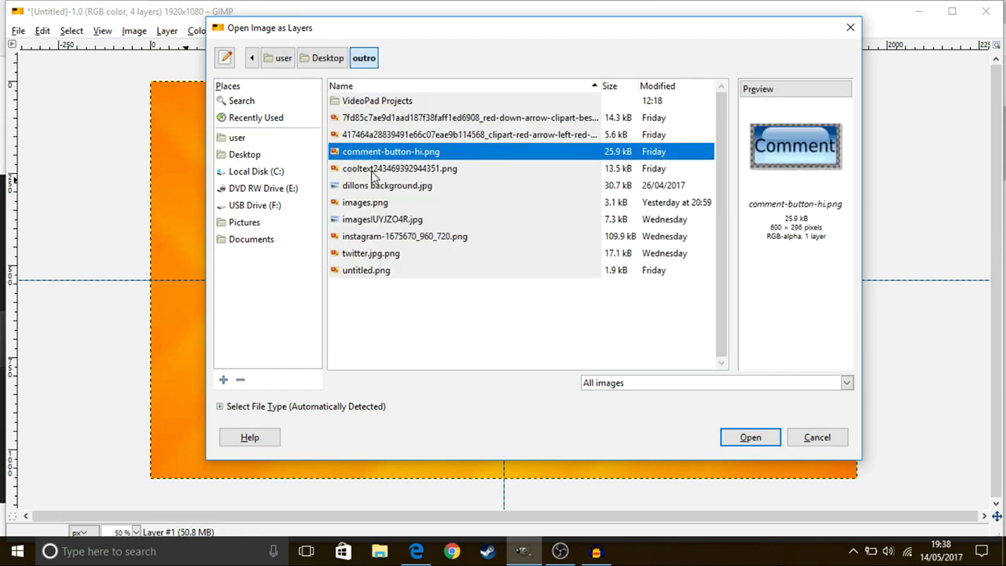
{"action": "left_click", "coordinate": [372, 169]}
{"action": "left_click", "coordinate": [365, 190]}
{"action": "left_click", "coordinate": [377, 202]}
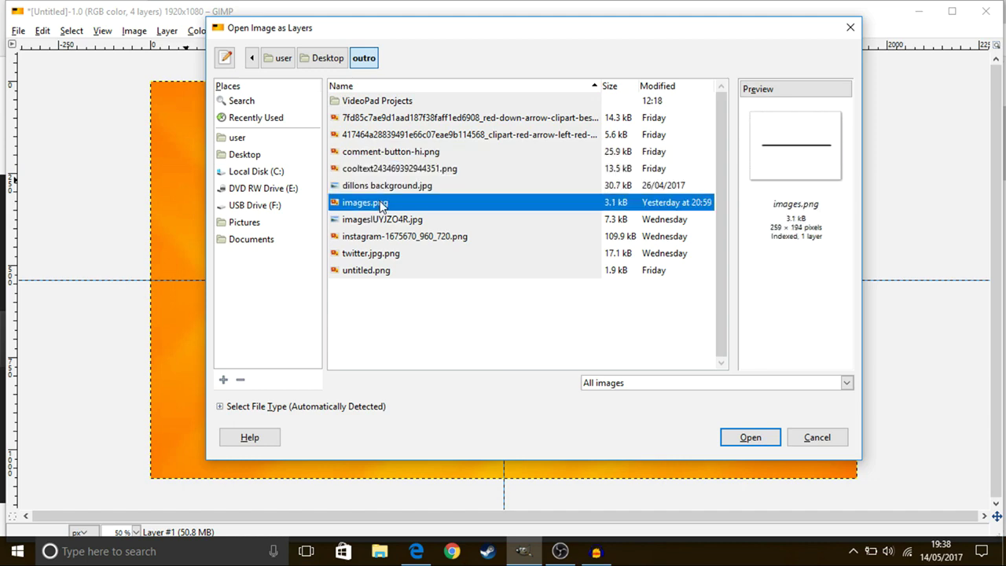
{"action": "left_click", "coordinate": [382, 237]}
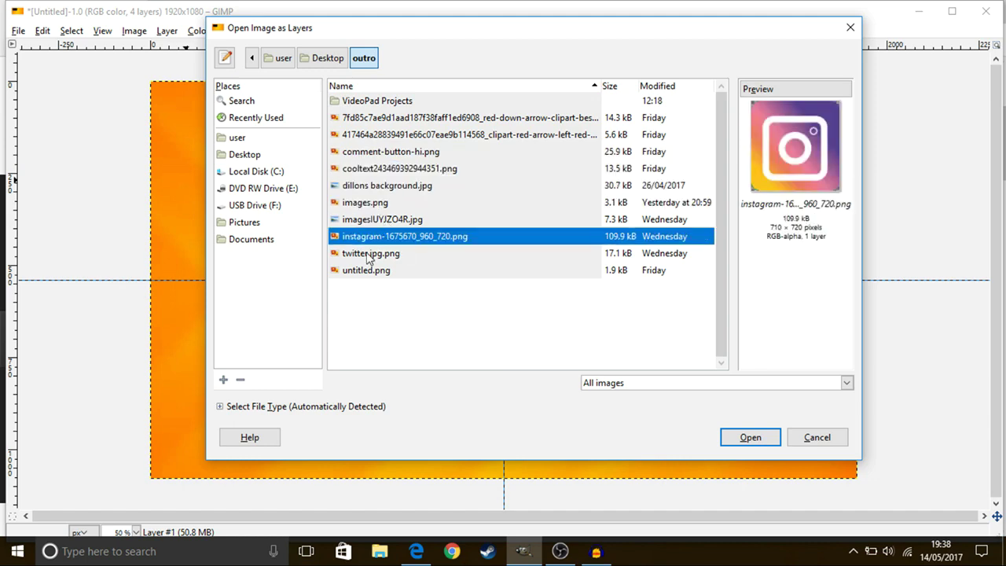
{"action": "double_click", "coordinate": [379, 239]}
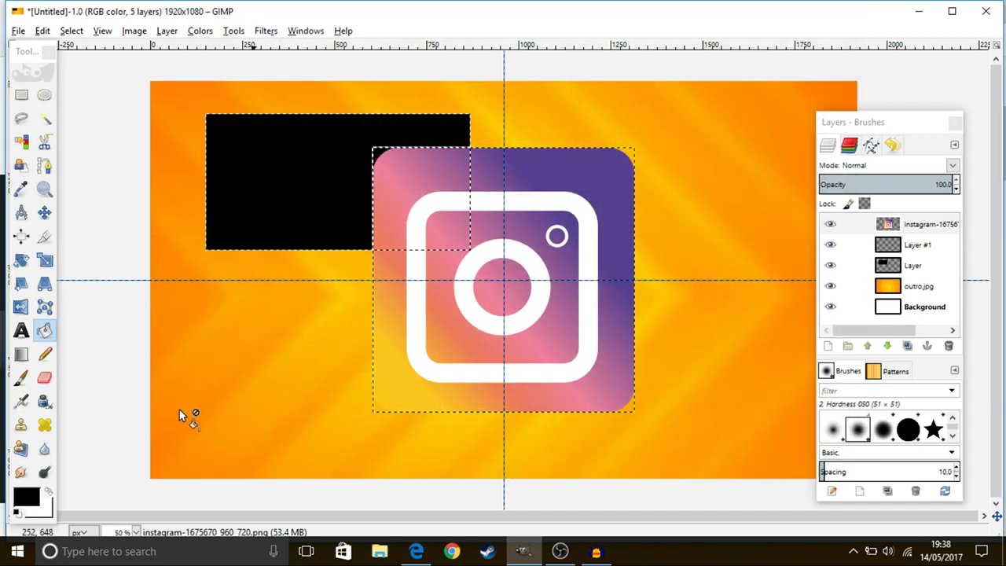
{"action": "left_click", "coordinate": [45, 259]}
Add twitter.jpg.png as a layer and scale it to 128 × 128.
{"action": "left_click", "coordinate": [434, 333]}
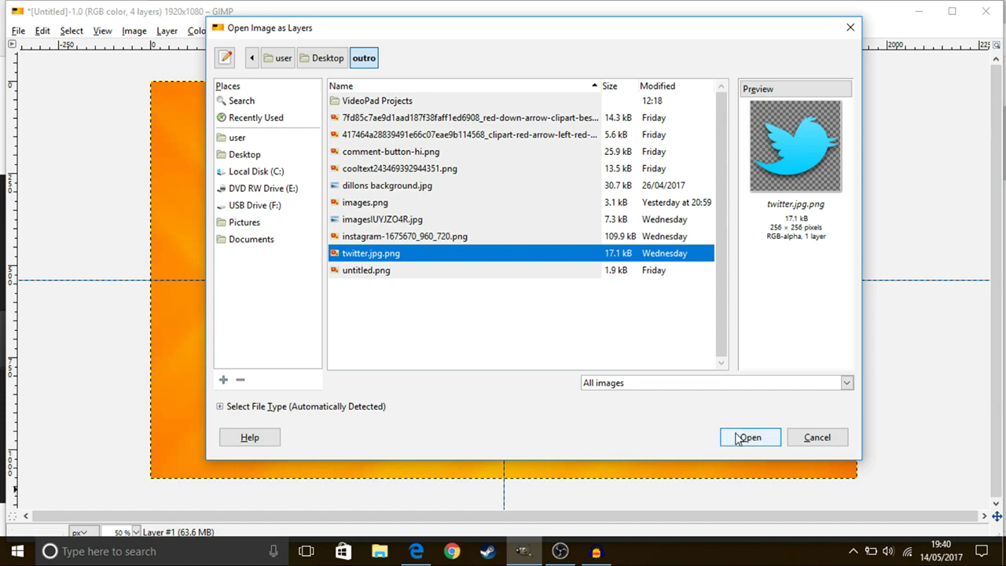
{"action": "left_click", "coordinate": [739, 437]}
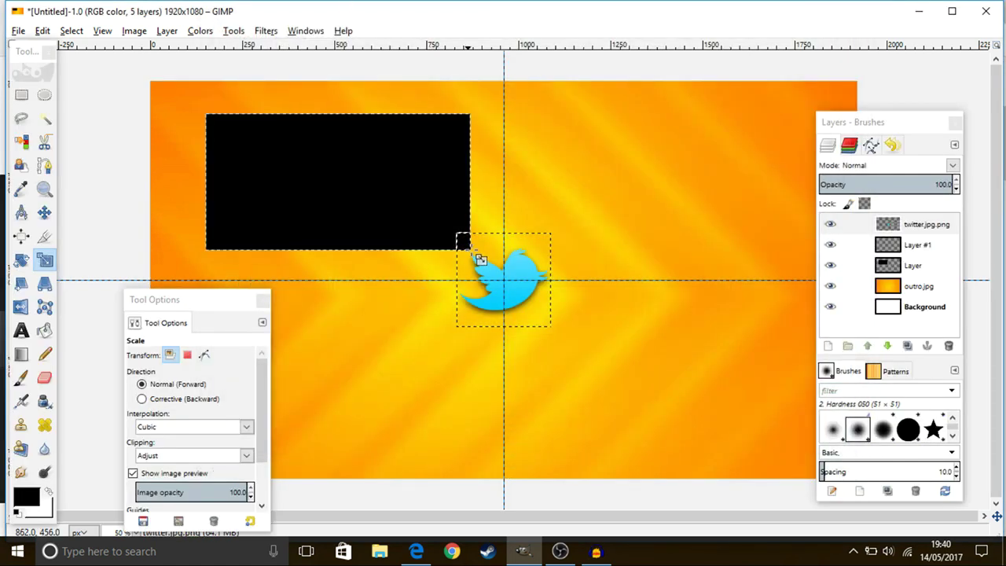
{"action": "key", "text": "Tab"}
{"action": "left_click", "coordinate": [482, 253]}
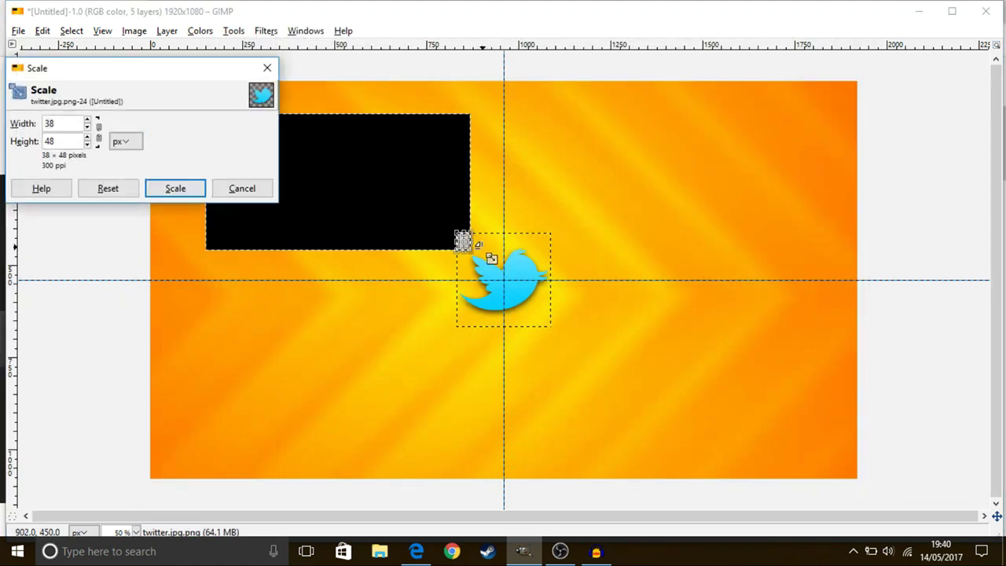
{"action": "key", "text": "Tab"}
{"action": "left_click_drag", "start_coordinate": [468, 248], "coordinate": [507, 279]}
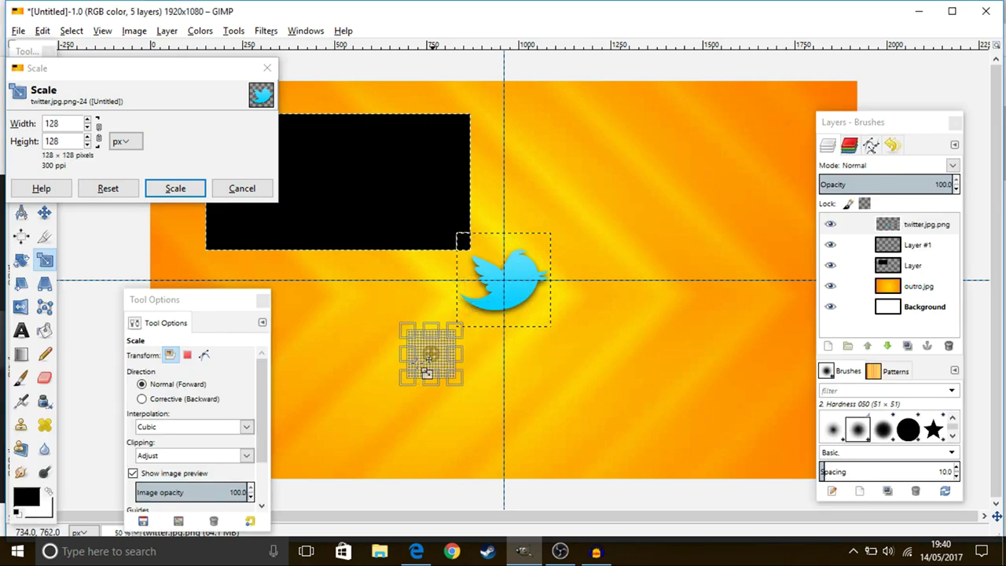
{"action": "left_click", "coordinate": [173, 189]}
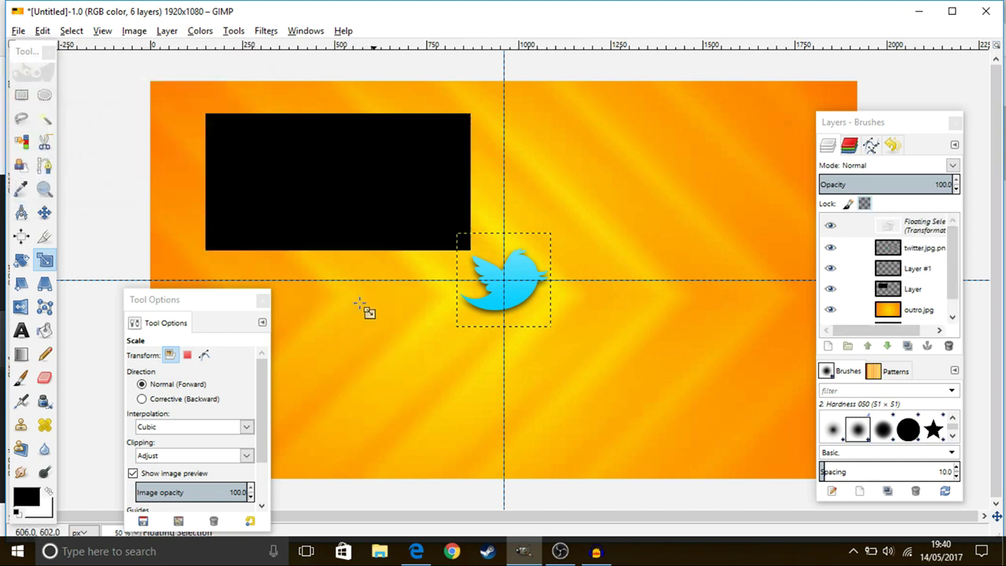
{"action": "left_click", "coordinate": [263, 301]}
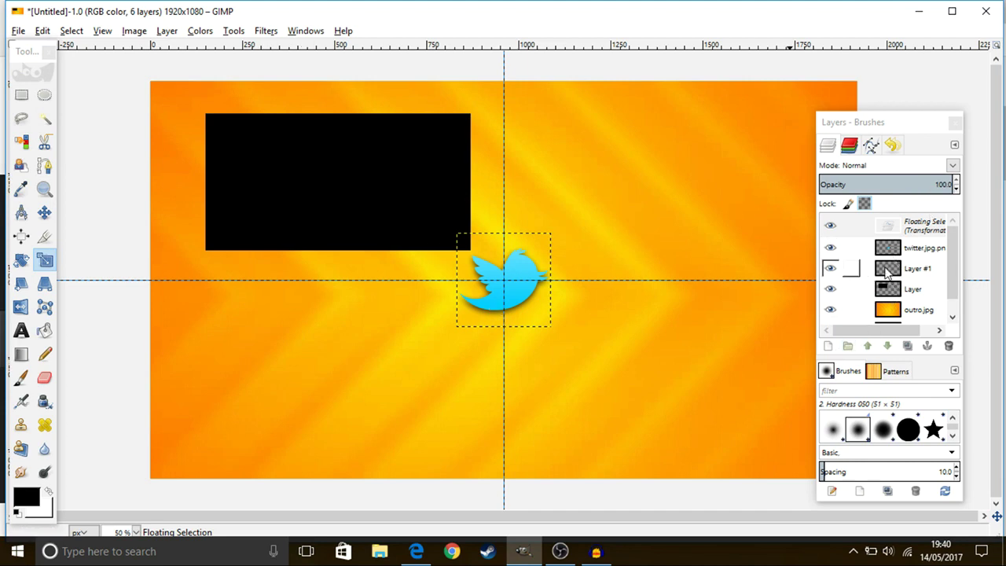
Delete the floating selection and the twitter.jpg.png layer.
{"action": "right_click", "coordinate": [898, 221]}
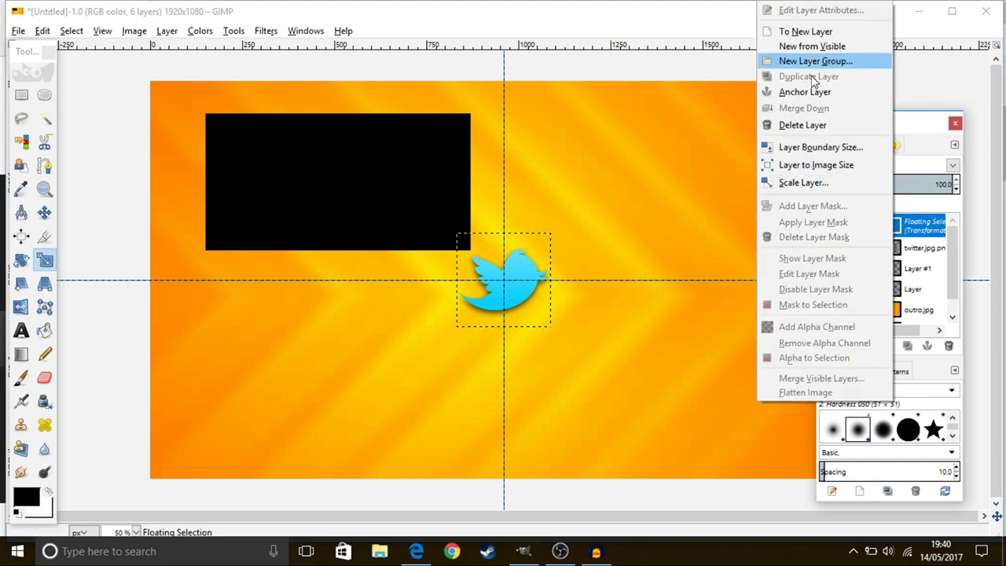
{"action": "left_click", "coordinate": [821, 127]}
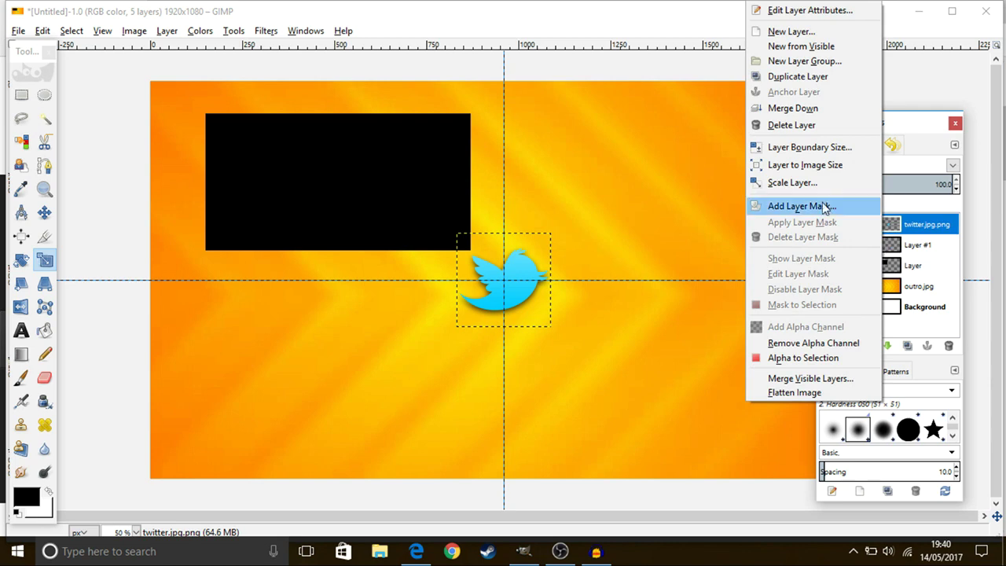
{"action": "left_click", "coordinate": [788, 127]}
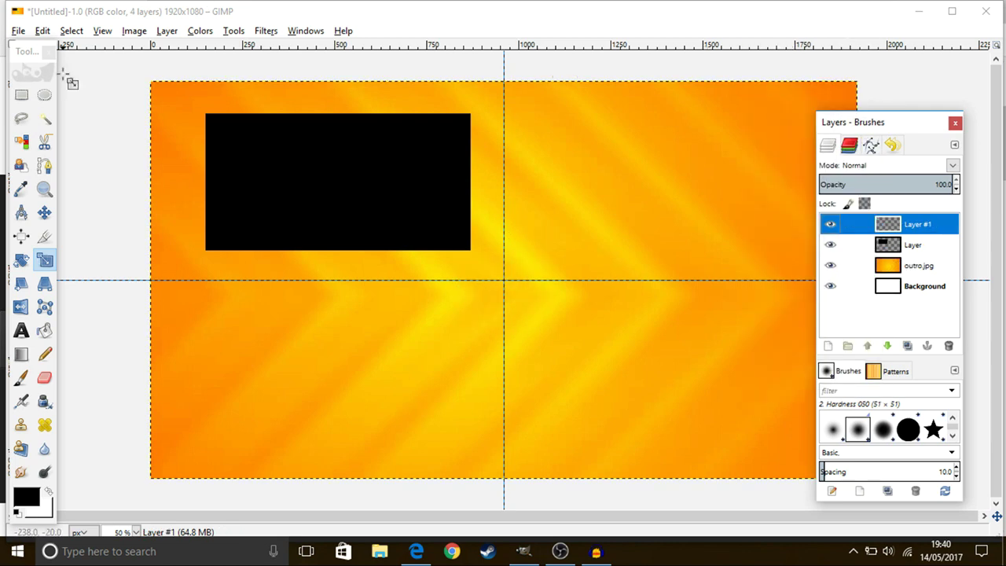
{"action": "left_click", "coordinate": [18, 30]}
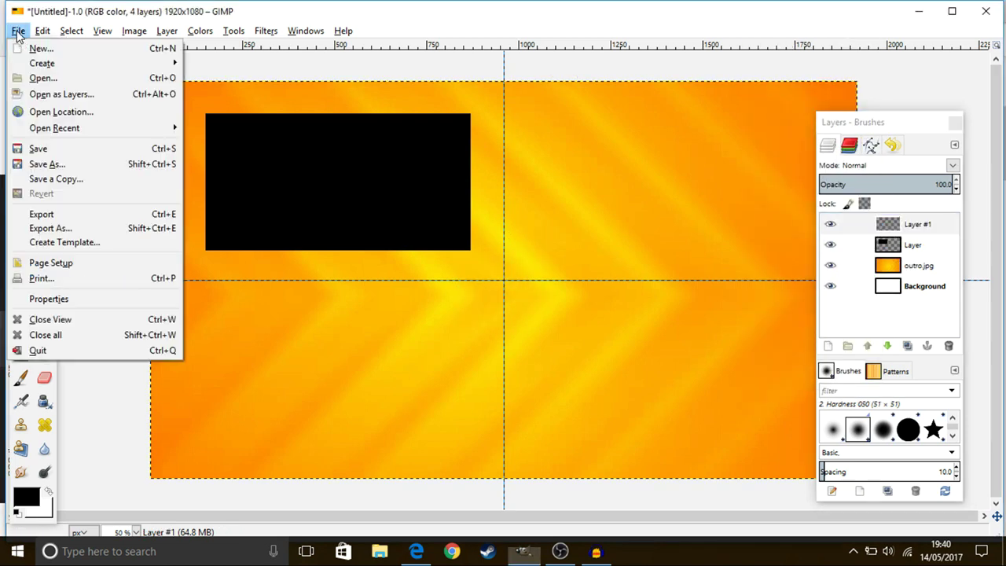
Add twitter.jpg.png as a layer and move it below the black box's left side.
{"action": "left_click", "coordinate": [48, 96]}
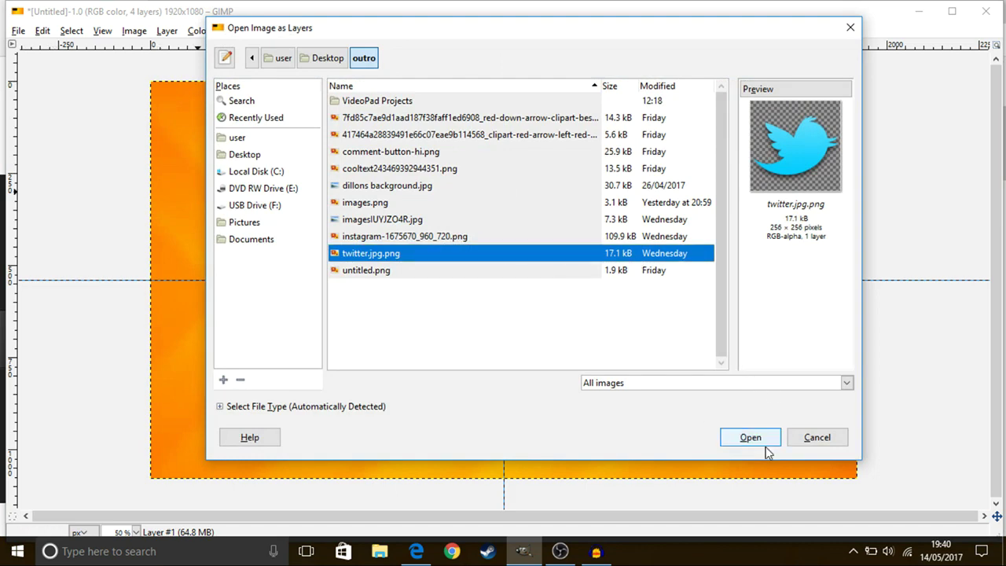
{"action": "left_click", "coordinate": [750, 437]}
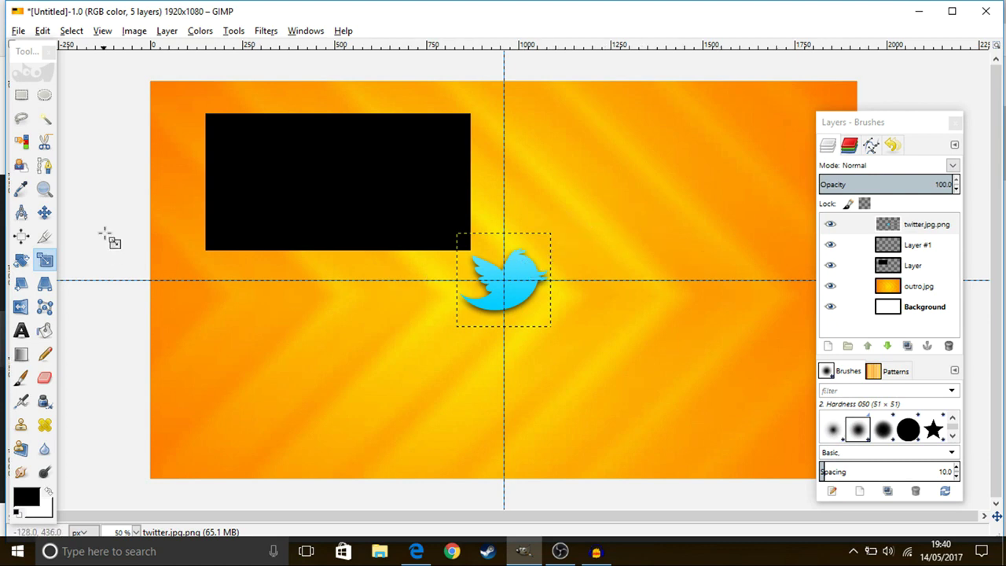
{"action": "left_click", "coordinate": [44, 212]}
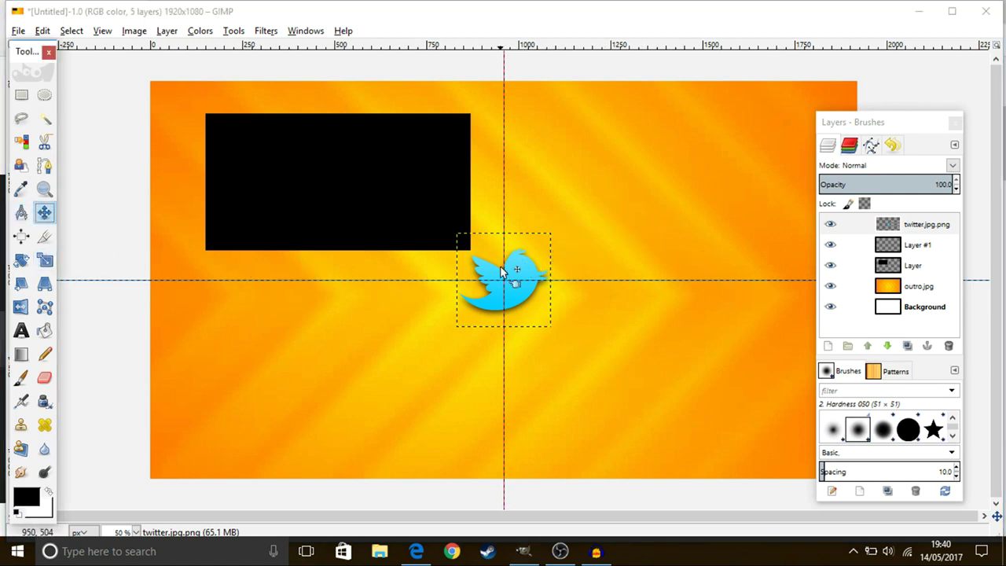
{"action": "left_click_drag", "start_coordinate": [470, 264], "coordinate": [403, 259]}
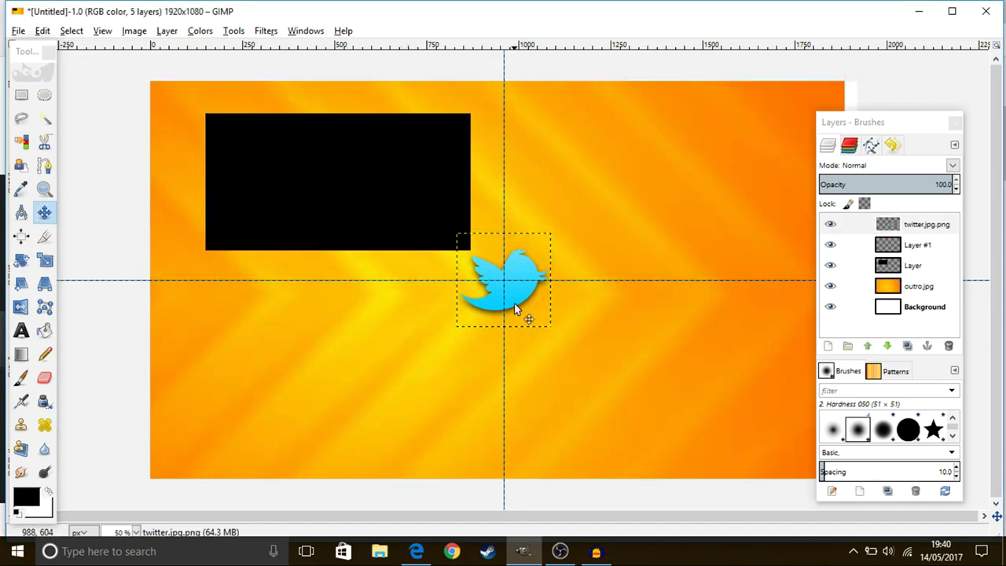
{"action": "left_click_drag", "start_coordinate": [516, 301], "coordinate": [268, 348]}
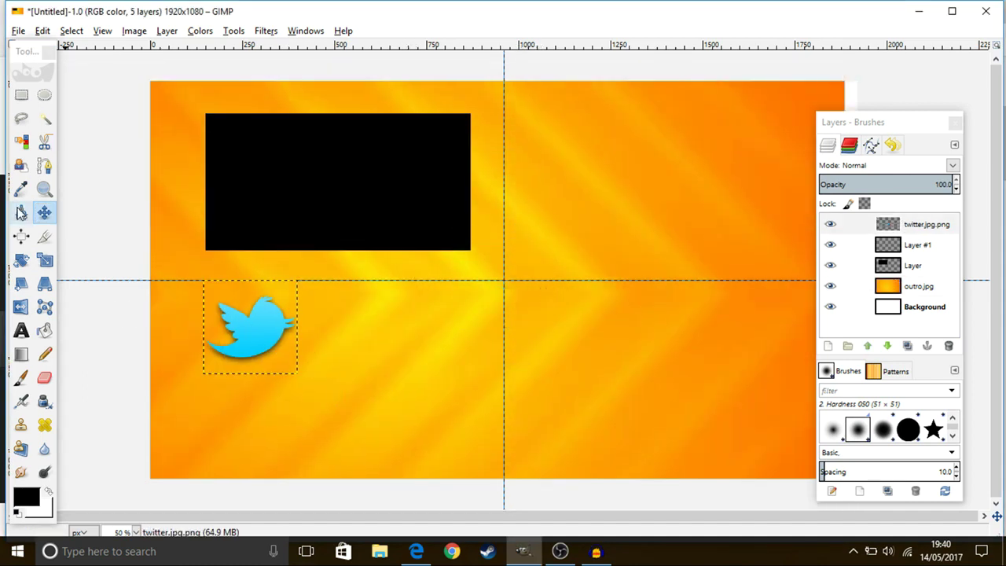
Scale the Twitter bird down to a 114 × 102 px icon.
{"action": "left_click", "coordinate": [45, 260]}
{"action": "left_click", "coordinate": [215, 333]}
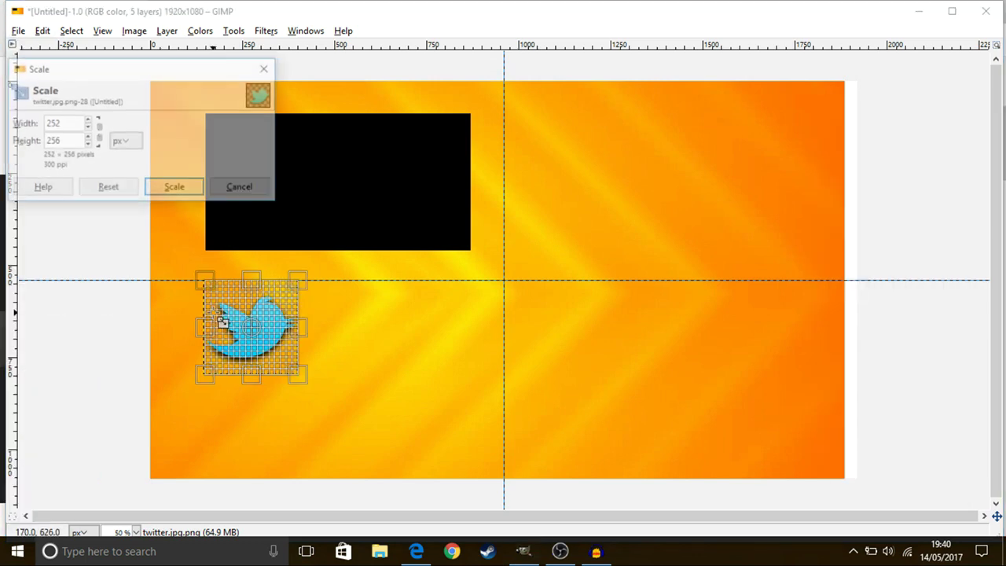
{"action": "left_click_drag", "start_coordinate": [212, 377], "coordinate": [234, 312]}
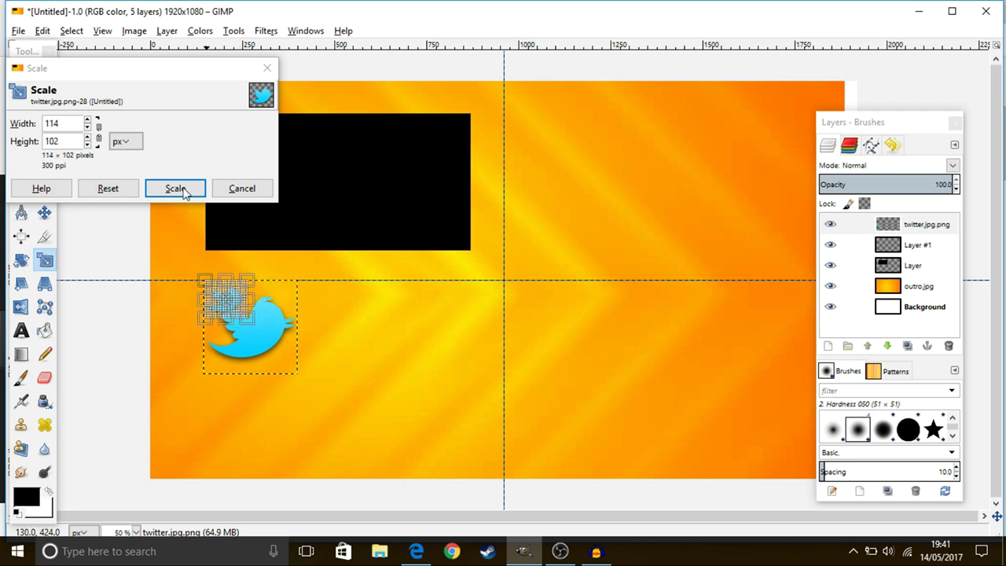
{"action": "key", "text": "Return"}
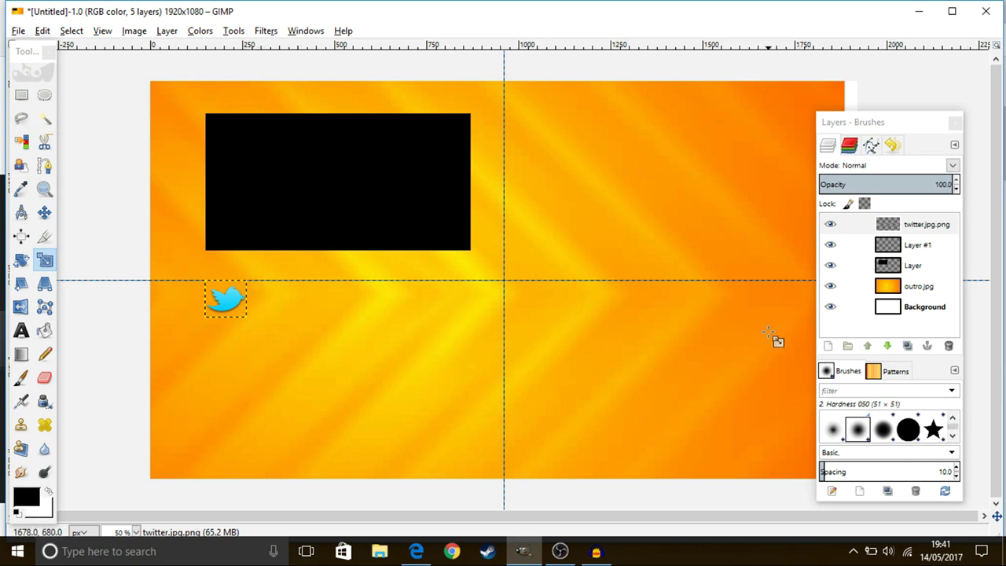
Create a wide text box beside the Twitter bird and type the Twitter handle.
{"action": "left_click", "coordinate": [21, 331]}
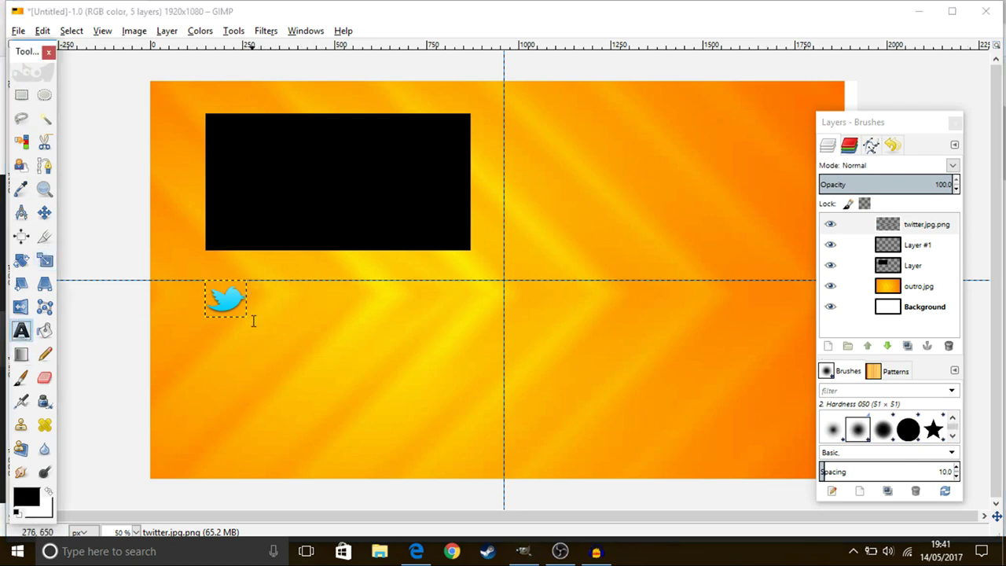
{"action": "left_click", "coordinate": [253, 290]}
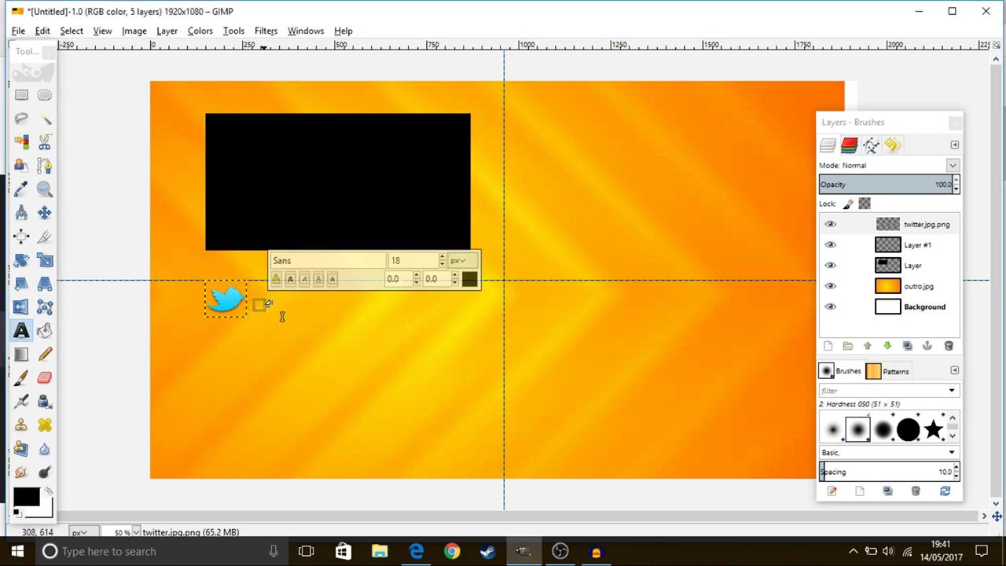
{"action": "left_click_drag", "start_coordinate": [281, 316], "coordinate": [518, 386]}
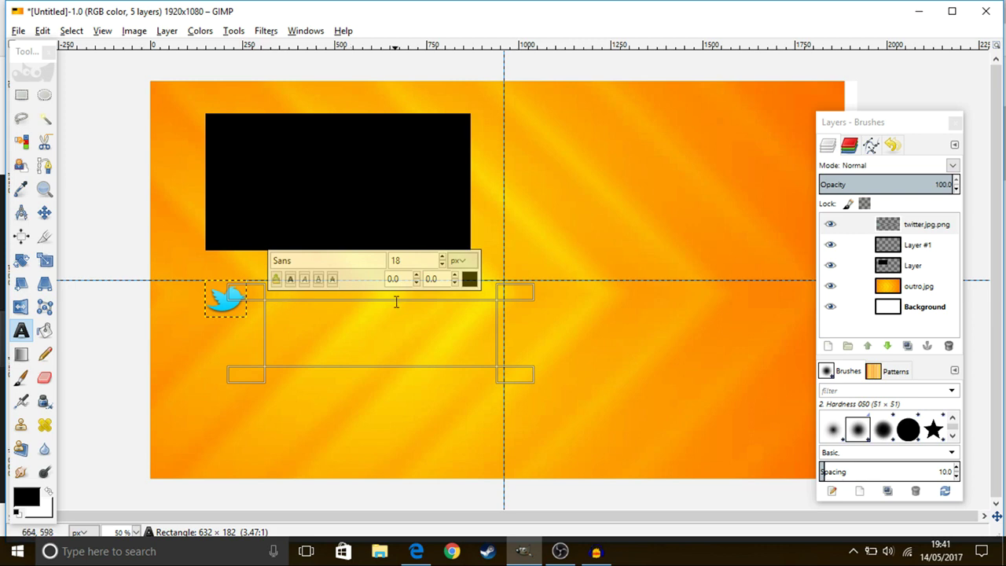
{"action": "type", "text": "@Cheesy_Gaming43"}
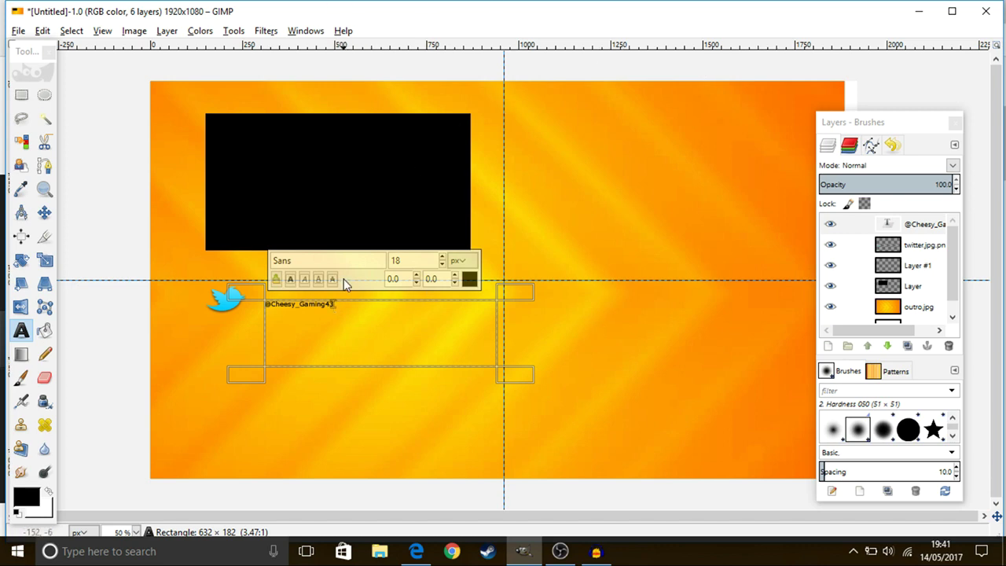
Make the handle 35 px red (f60606) and nudge it beside the bird.
{"action": "left_click_drag", "start_coordinate": [336, 303], "coordinate": [202, 305]}
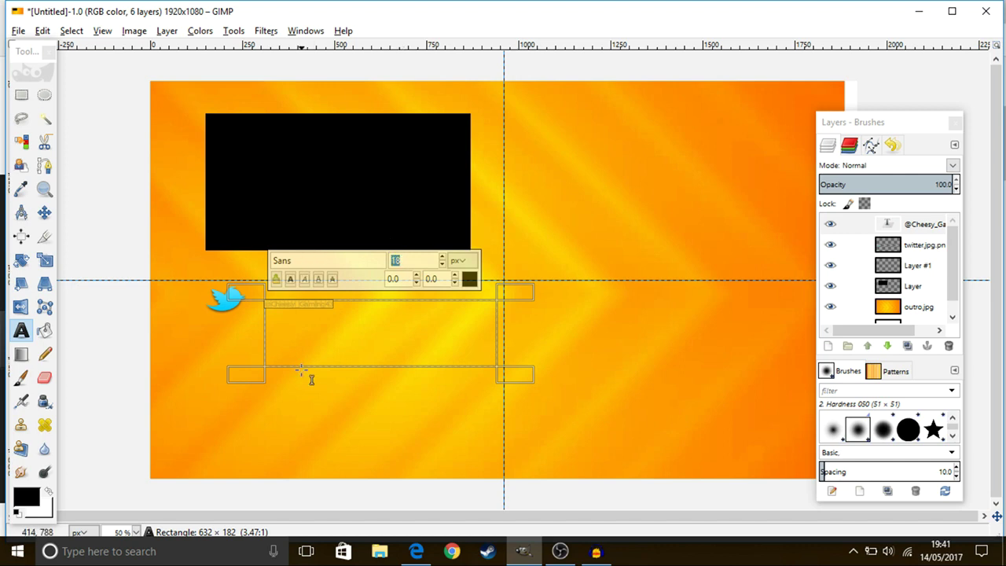
{"action": "type", "text": "35"}
{"action": "key", "text": "Return"}
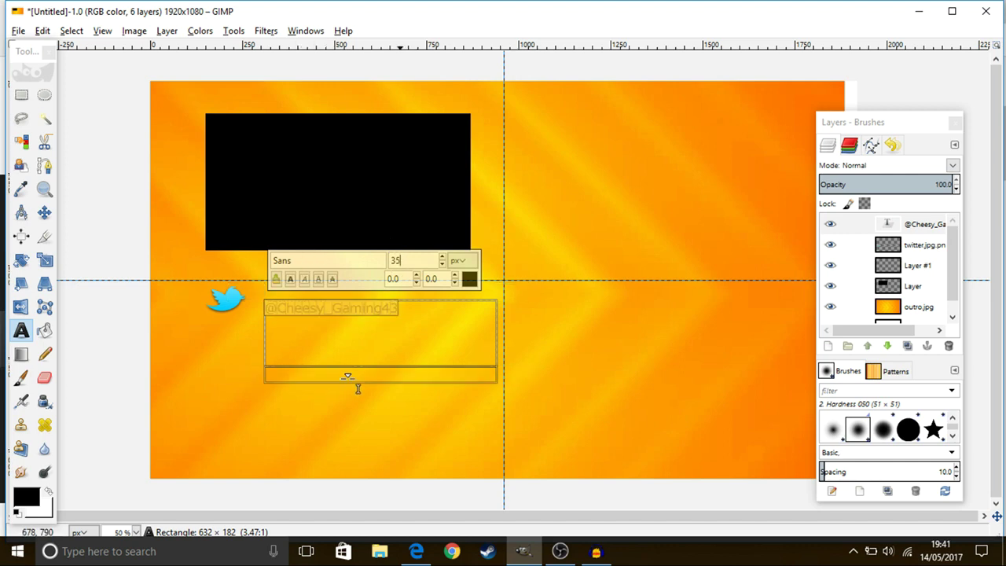
{"action": "left_click", "coordinate": [467, 280]}
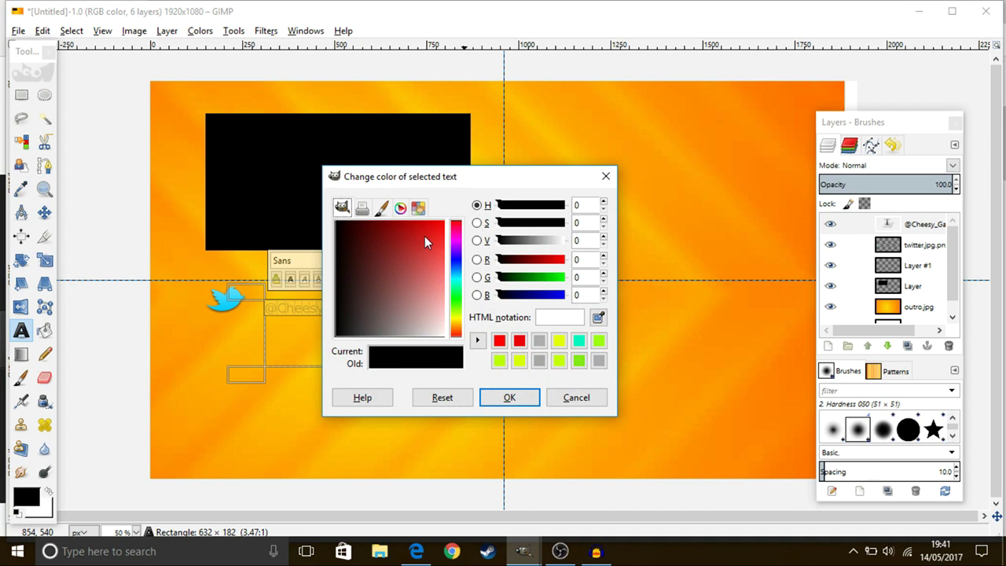
{"action": "left_click", "coordinate": [443, 226]}
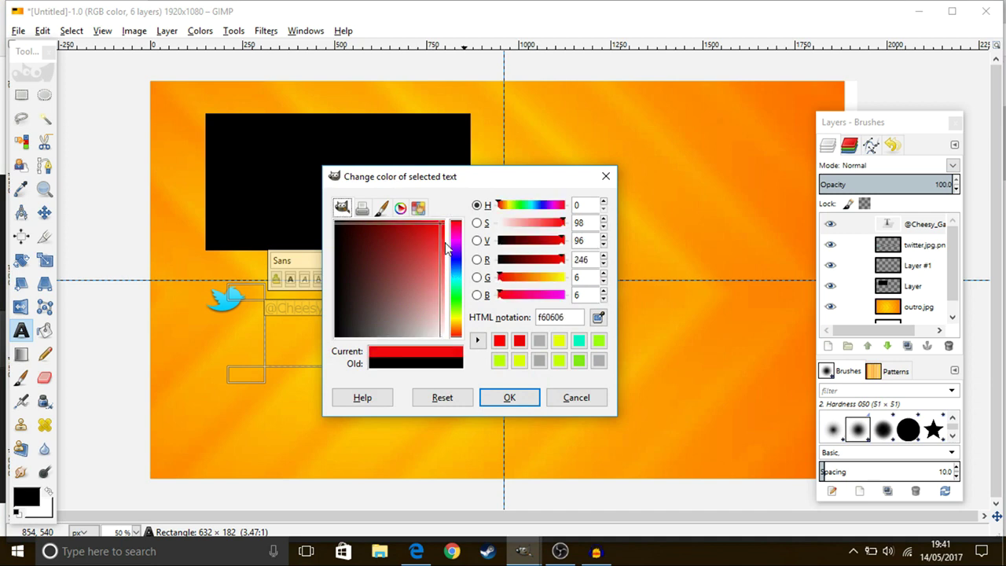
{"action": "left_click", "coordinate": [498, 401]}
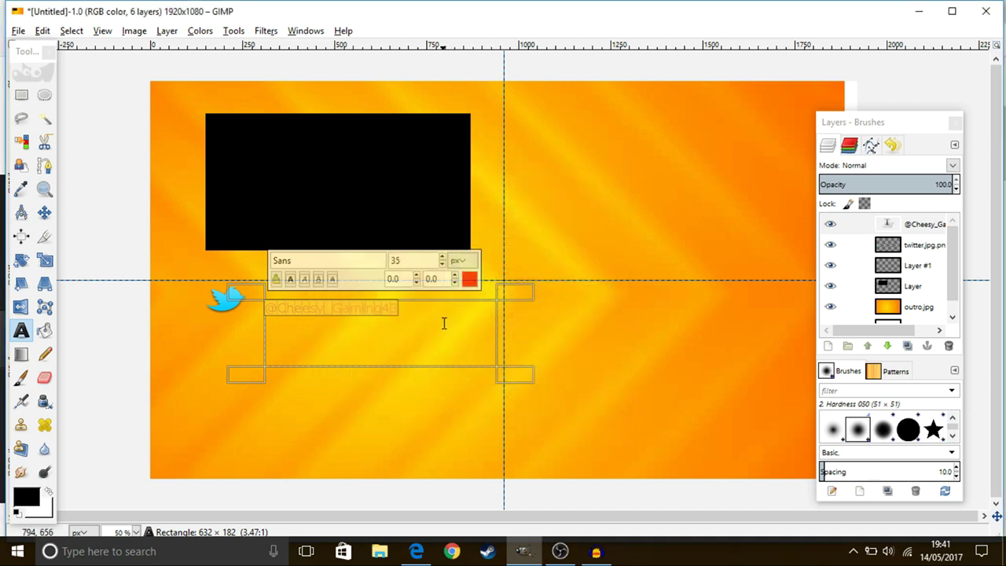
{"action": "left_click", "coordinate": [44, 212]}
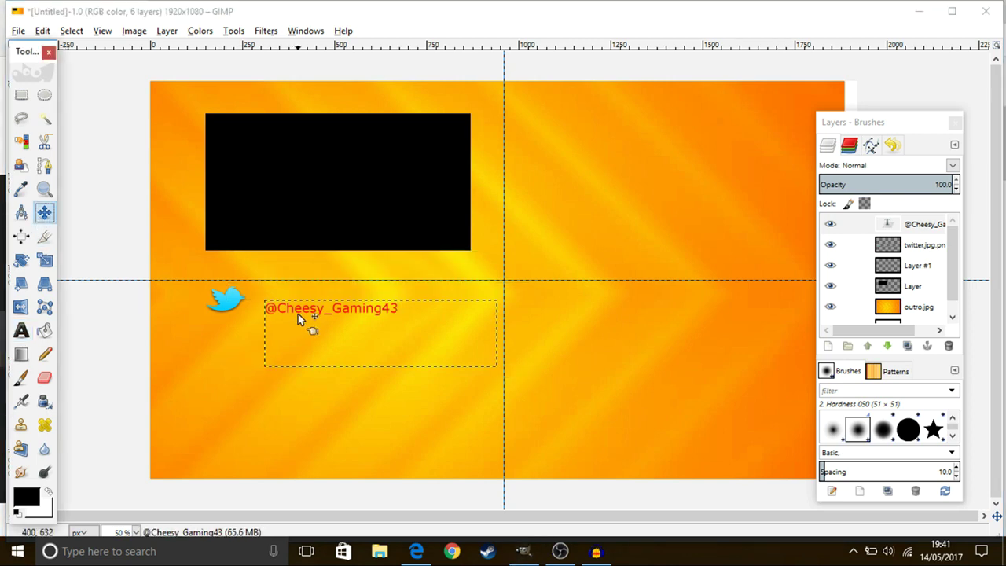
{"action": "left_click_drag", "start_coordinate": [298, 313], "coordinate": [288, 304]}
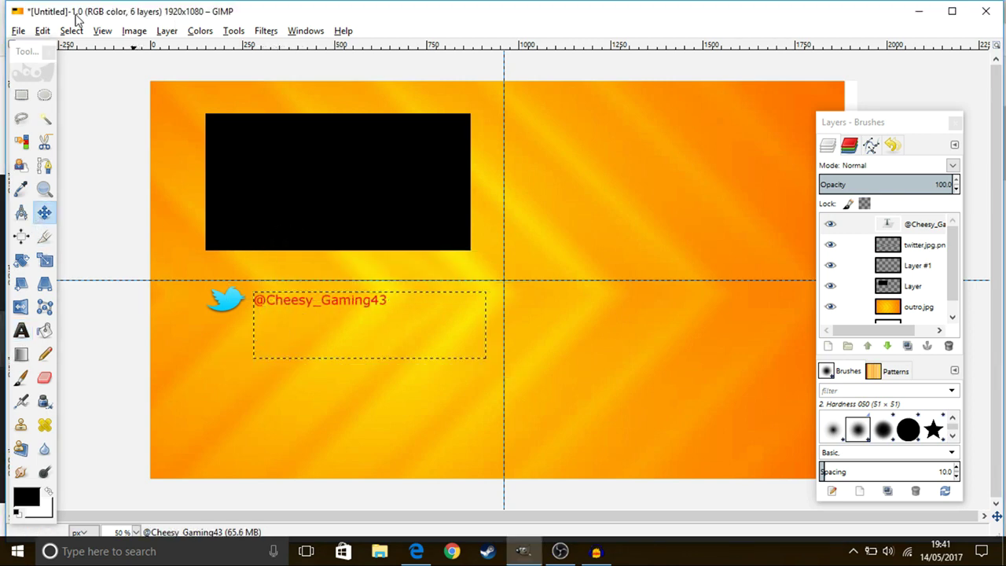
Add instagram-1675670_960_720.png as a layer and move it to the canvas's right half.
{"action": "left_click", "coordinate": [18, 31]}
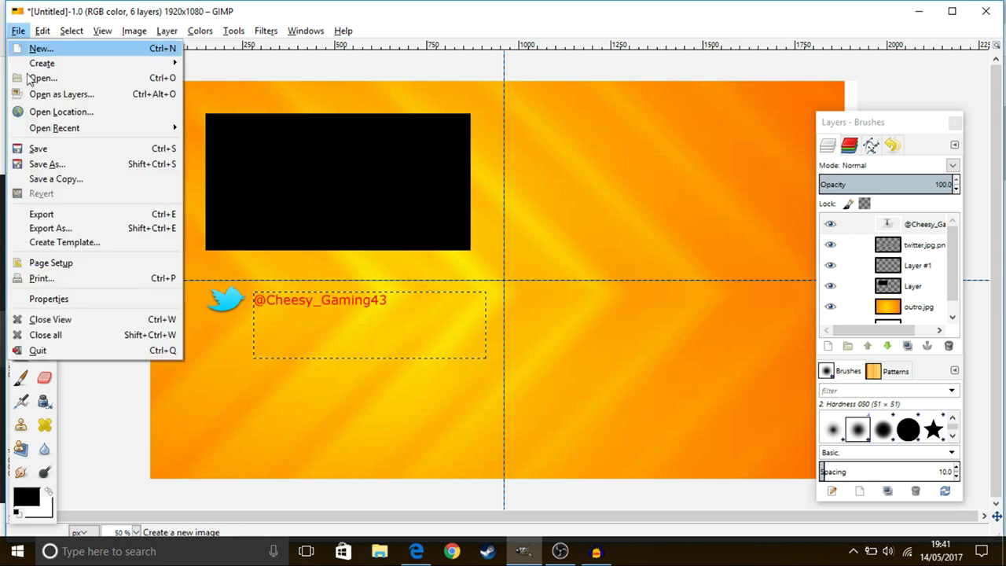
{"action": "left_click", "coordinate": [61, 95]}
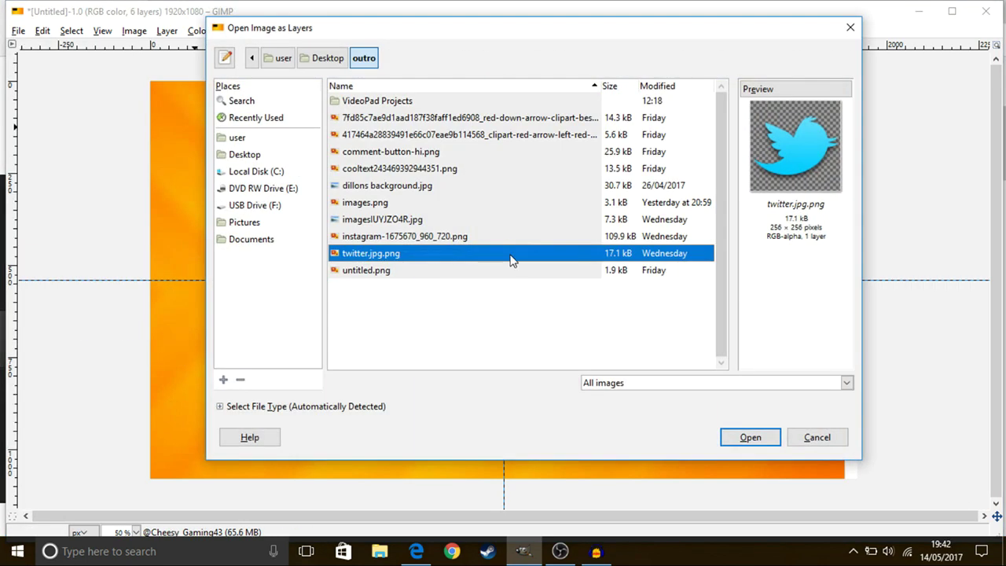
{"action": "left_click", "coordinate": [471, 235]}
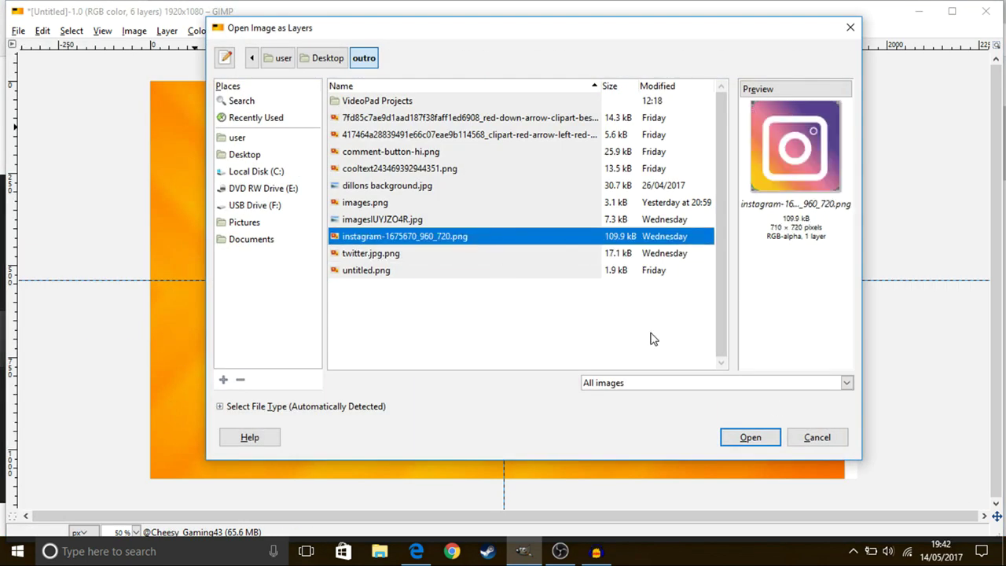
{"action": "left_click", "coordinate": [750, 438]}
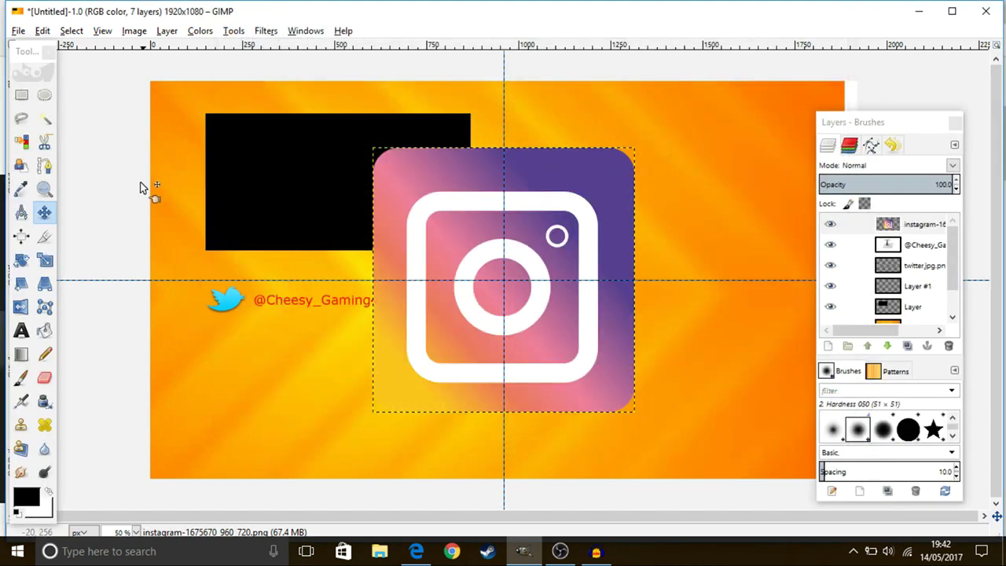
{"action": "left_click_drag", "start_coordinate": [449, 240], "coordinate": [621, 271]}
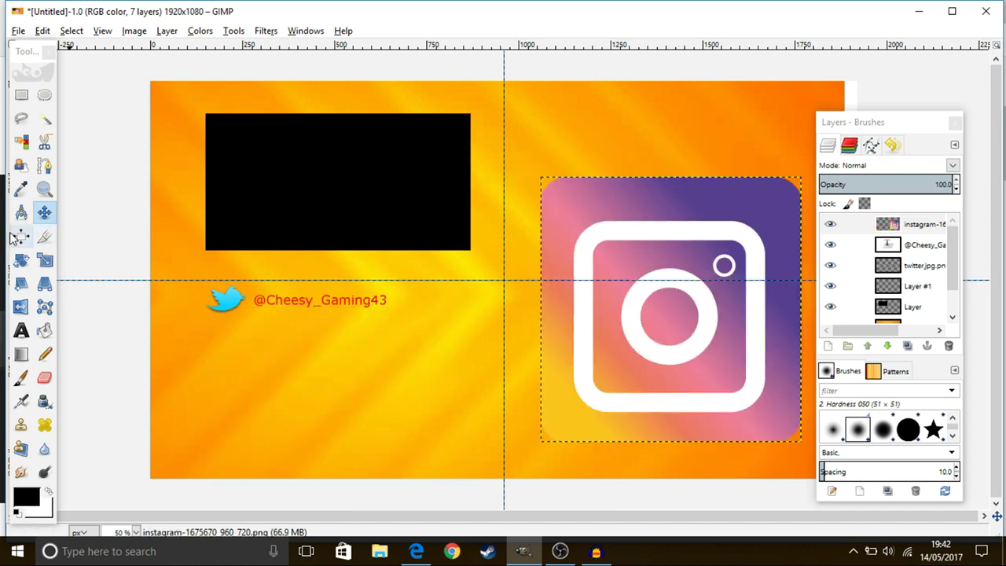
Scale the Instagram logo down to 108 × 100 px below the Twitter bird.
{"action": "left_click", "coordinate": [40, 259]}
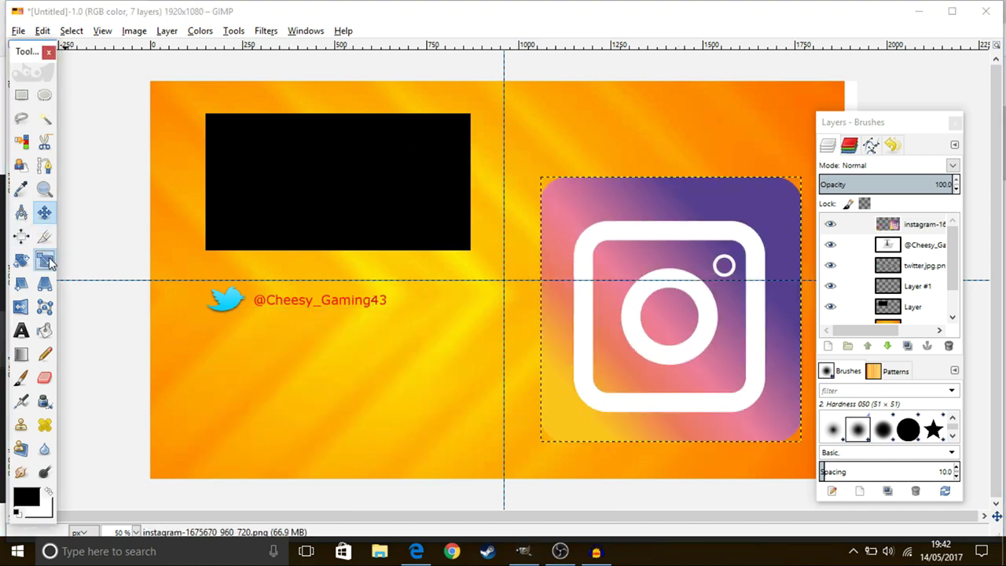
{"action": "left_click", "coordinate": [692, 366]}
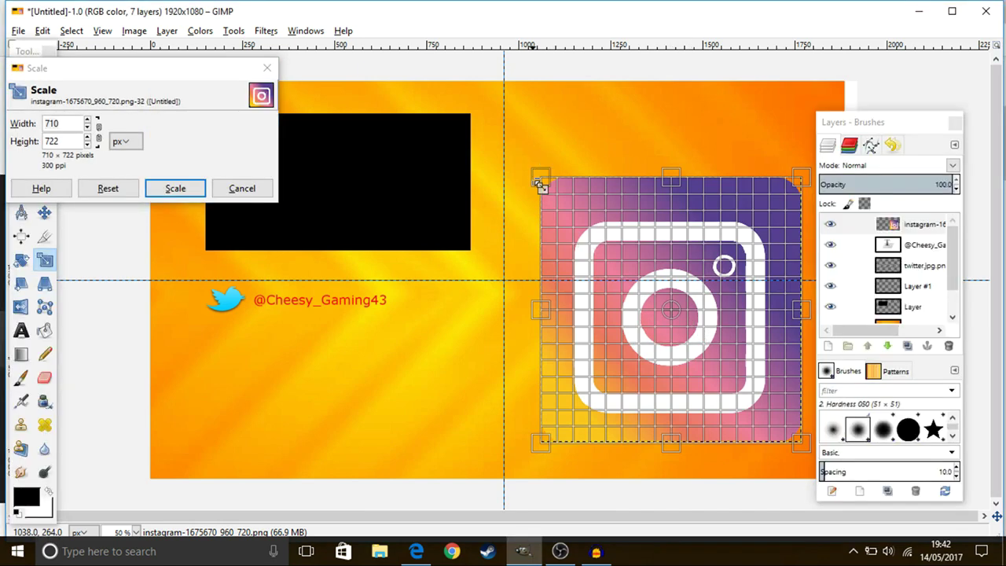
{"action": "left_click_drag", "start_coordinate": [541, 180], "coordinate": [227, 353]}
{"action": "left_click", "coordinate": [183, 191]}
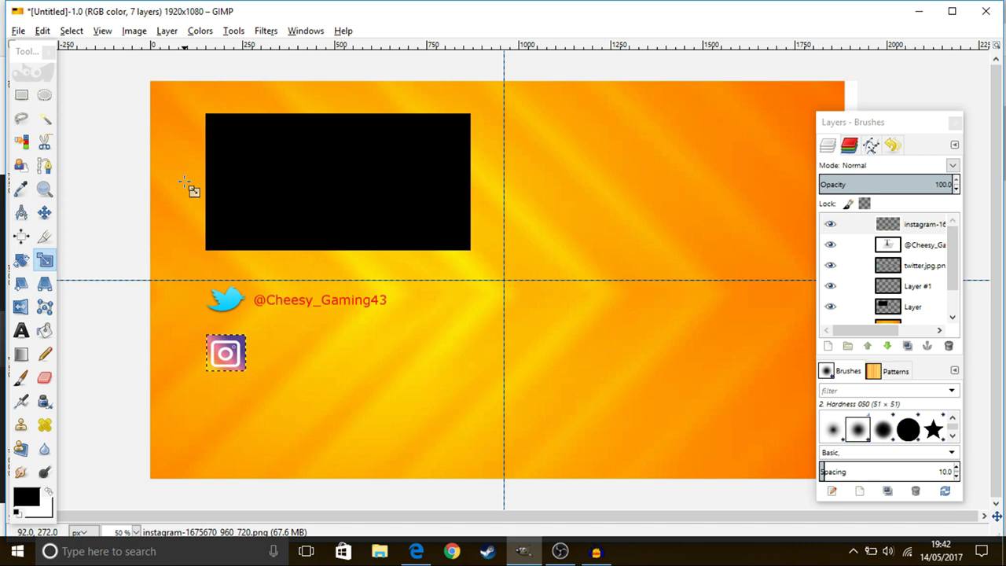
Create a text box beside the Instagram logo and type the Instagram handle.
{"action": "left_click", "coordinate": [21, 330]}
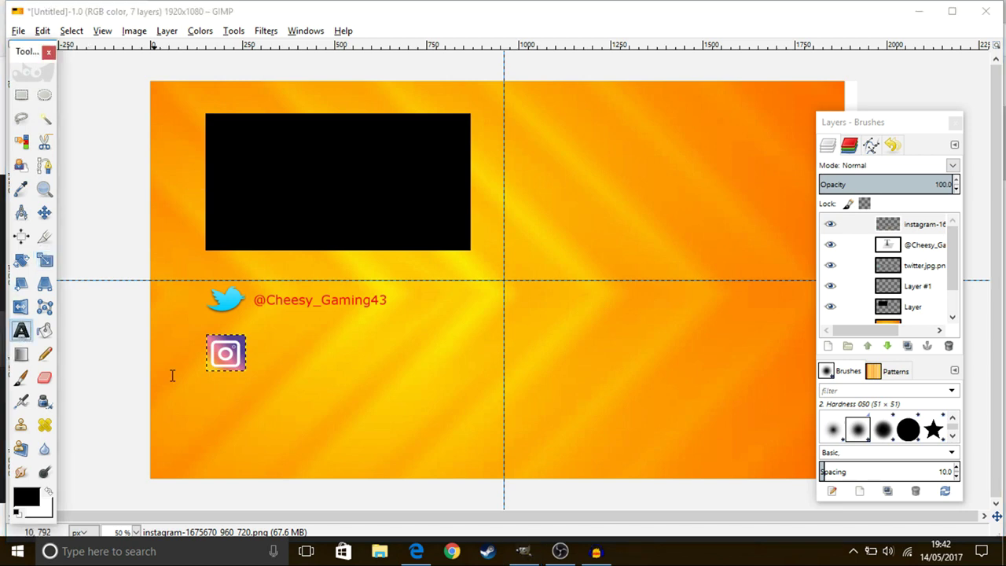
{"action": "left_click", "coordinate": [268, 359]}
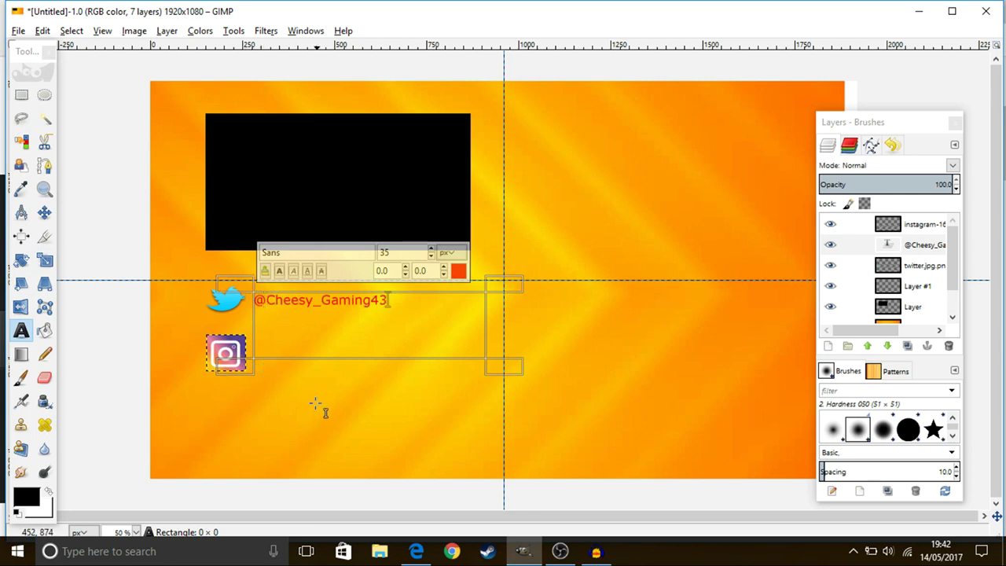
{"action": "left_click", "coordinate": [289, 380]}
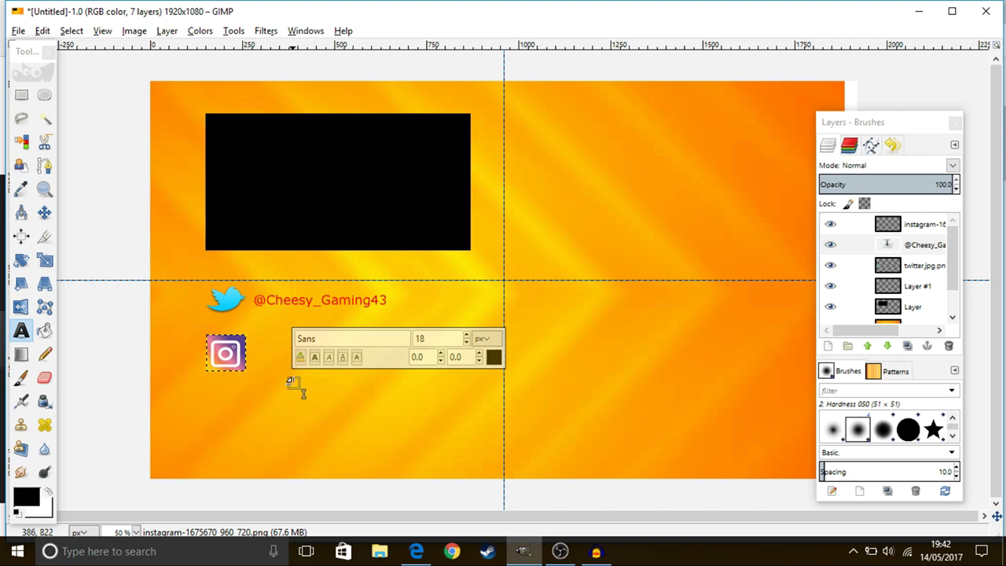
{"action": "left_click_drag", "start_coordinate": [289, 380], "coordinate": [483, 465]}
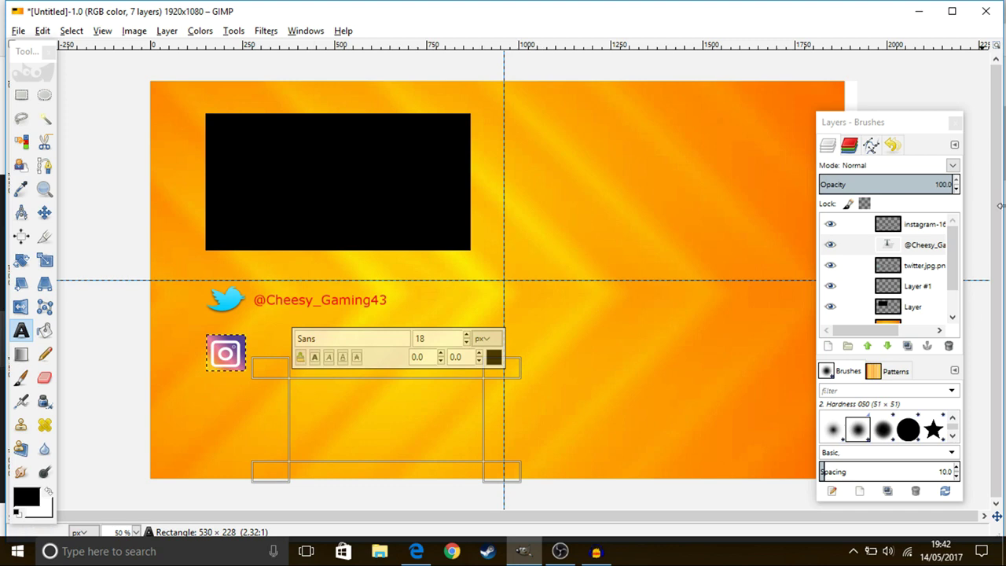
{"action": "type", "text": "cheesygames56"}
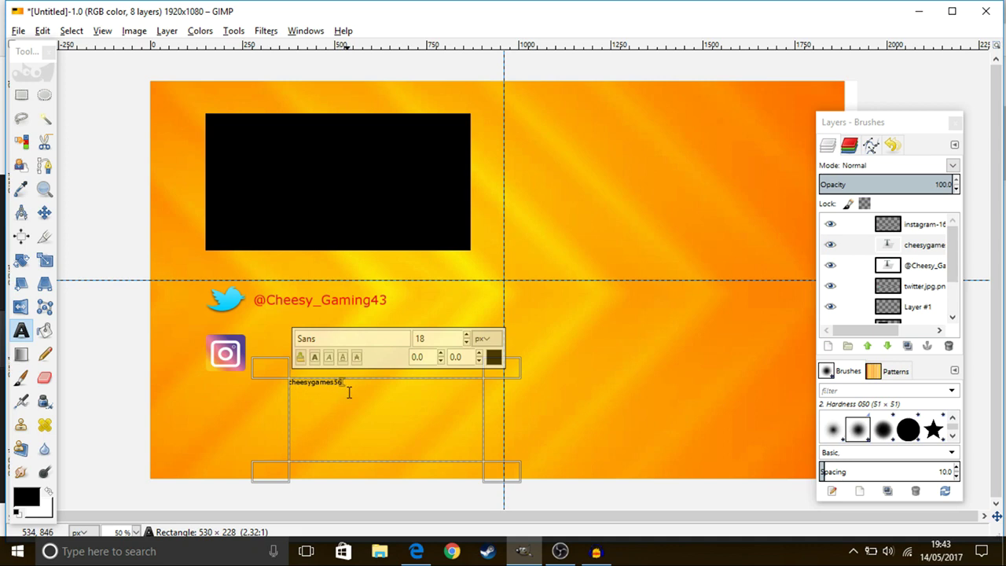
Make the Instagram handle text 35 px and bright red.
{"action": "left_click_drag", "start_coordinate": [348, 393], "coordinate": [245, 379]}
{"action": "left_click_drag", "start_coordinate": [425, 338], "coordinate": [387, 337]}
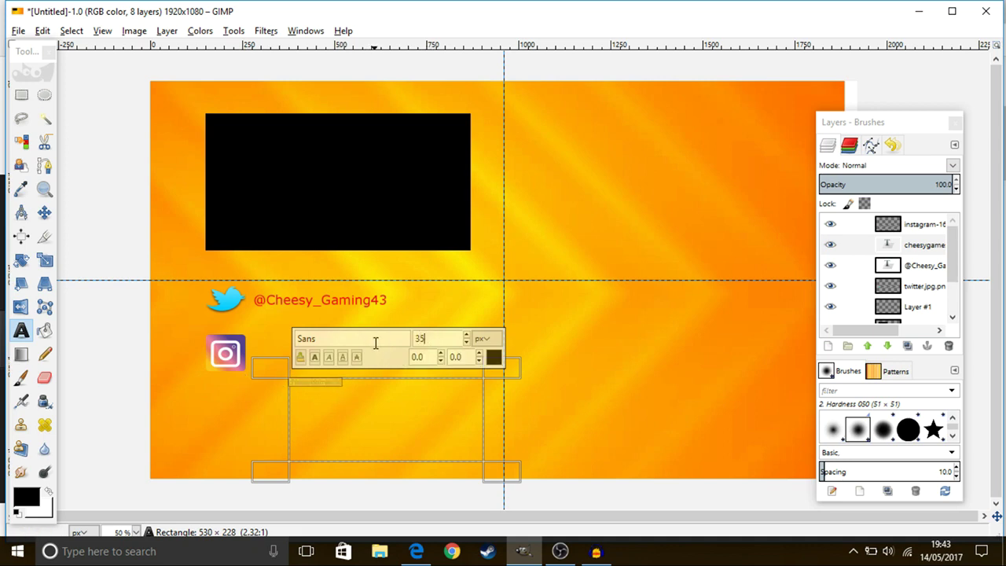
{"action": "left_click", "coordinate": [492, 359]}
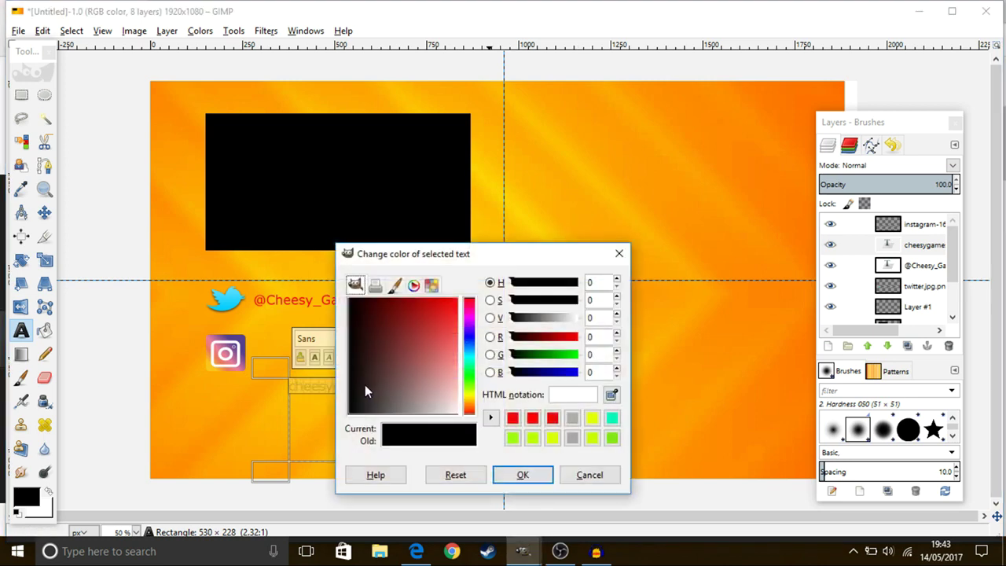
{"action": "left_click_drag", "start_coordinate": [365, 387], "coordinate": [465, 292]}
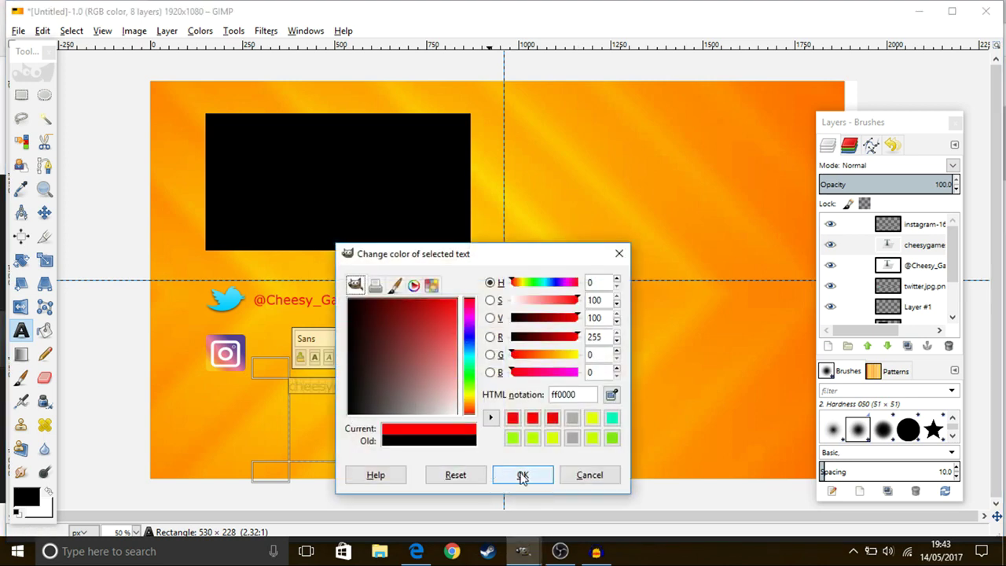
{"action": "left_click", "coordinate": [521, 475]}
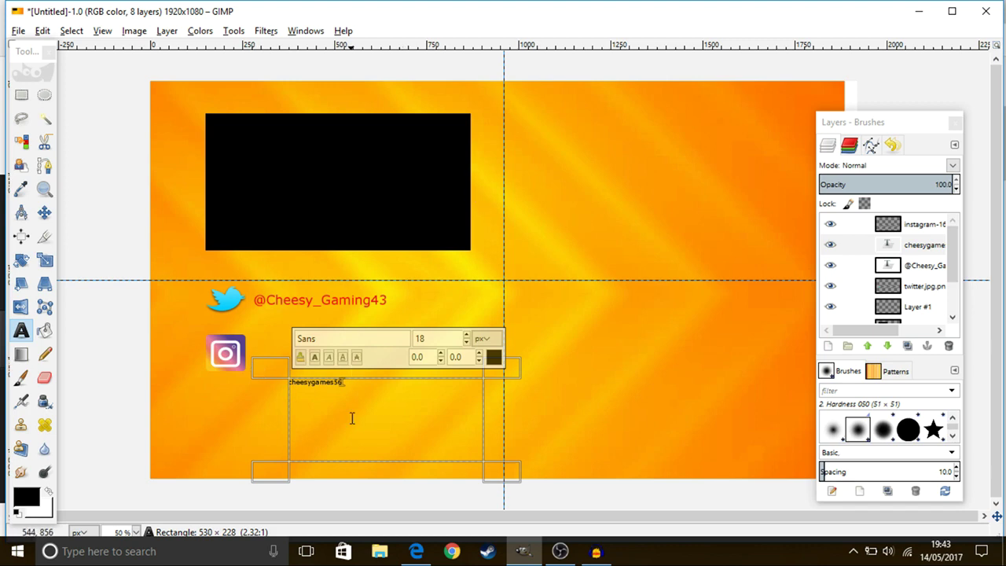
{"action": "left_click_drag", "start_coordinate": [346, 383], "coordinate": [279, 366]}
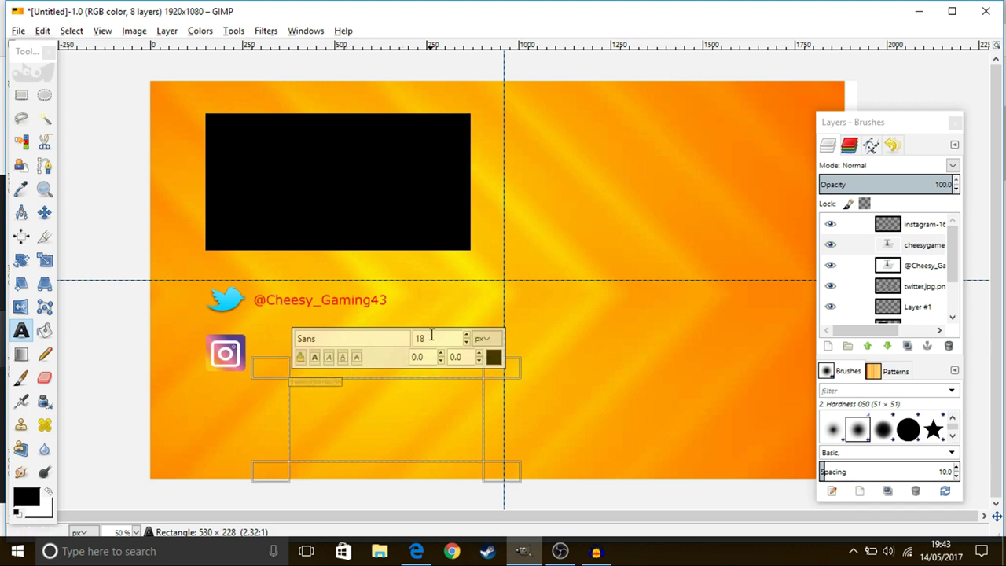
{"action": "type", "text": "35"}
{"action": "left_click", "coordinate": [492, 359]}
{"action": "left_click_drag", "start_coordinate": [363, 416], "coordinate": [464, 305]}
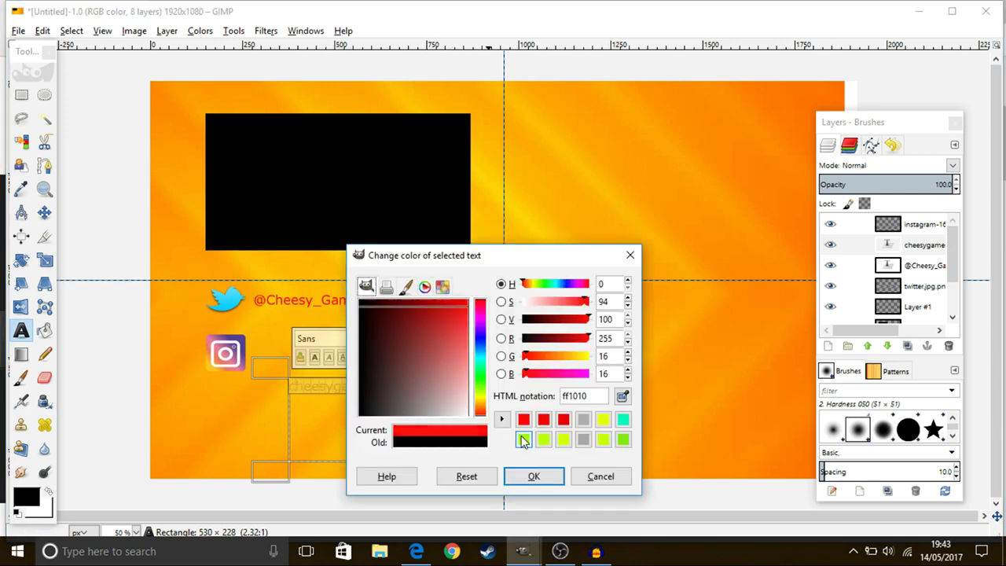
{"action": "left_click", "coordinate": [532, 476]}
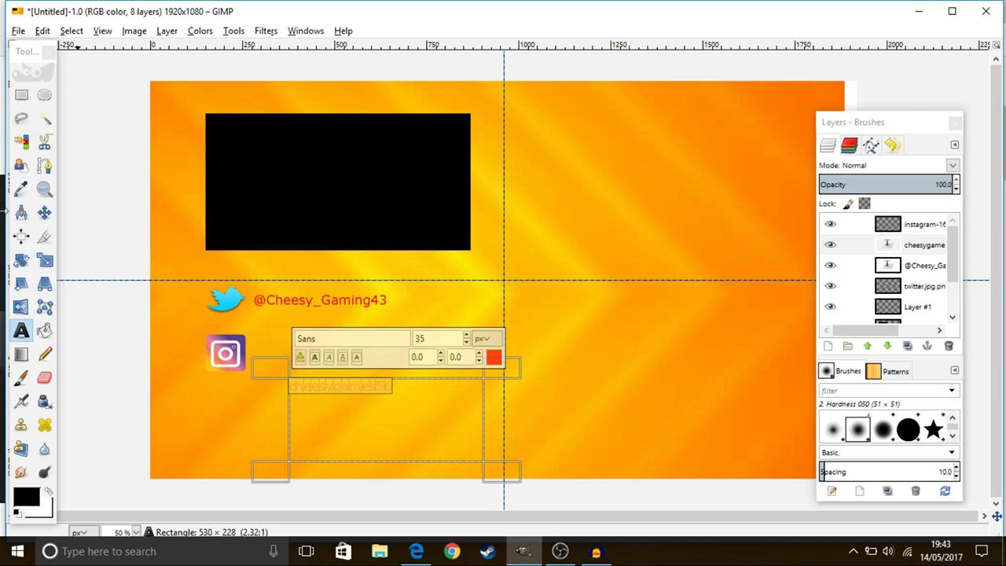
{"action": "left_click", "coordinate": [44, 212]}
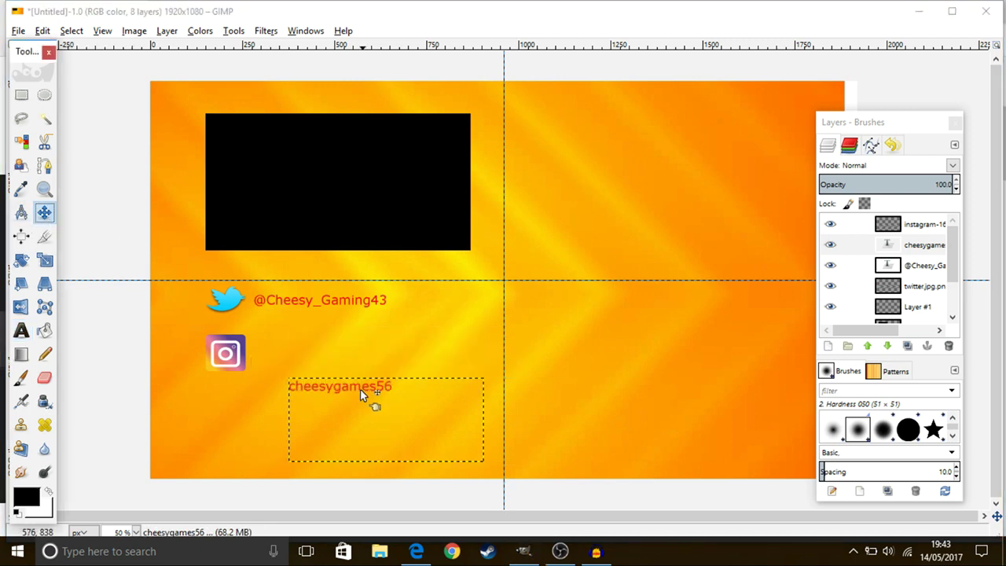
Place the cheesygames56 text beside the Instagram logo, aligned under the Twitter handle.
{"action": "left_click_drag", "start_coordinate": [358, 390], "coordinate": [314, 367]}
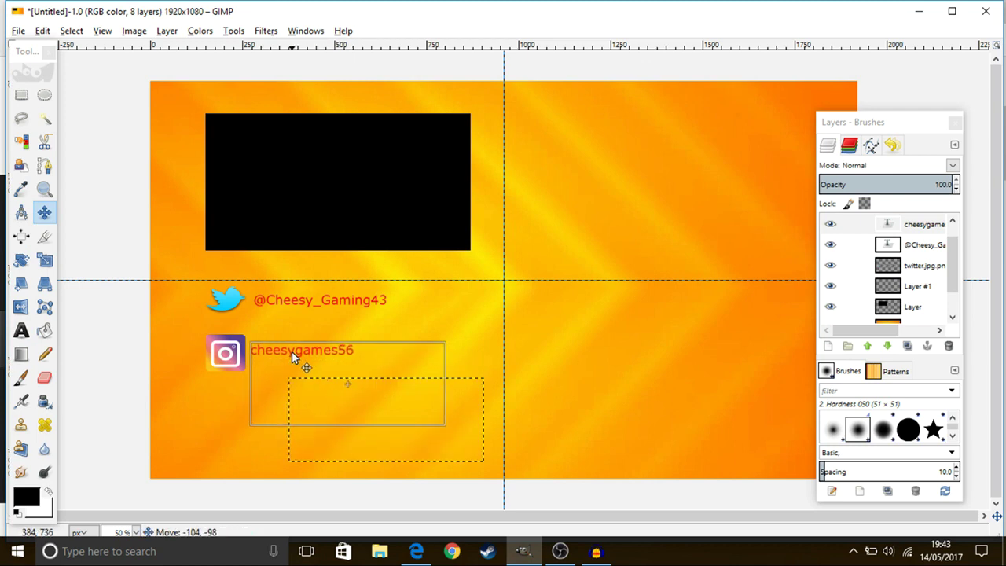
{"action": "left_click_drag", "start_coordinate": [292, 357], "coordinate": [299, 355]}
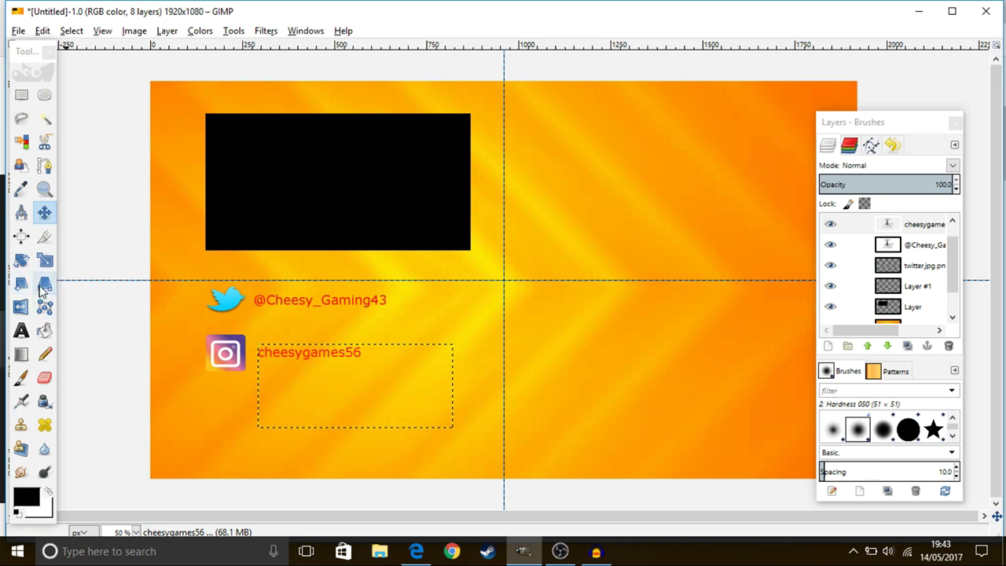
{"action": "left_click", "coordinate": [21, 332]}
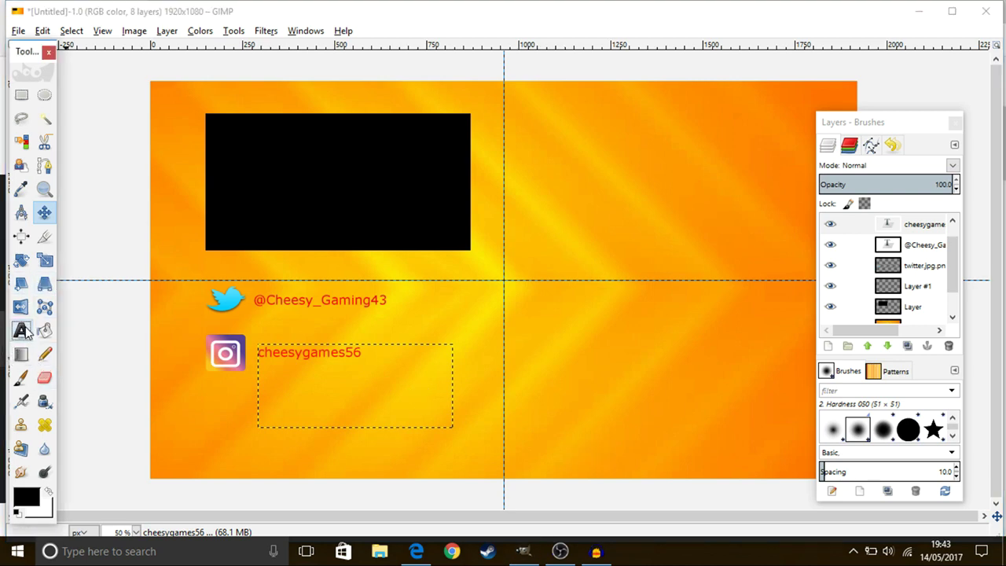
Type 'like,comment and subscribe' into a new text box below the Instagram handle.
{"action": "left_click", "coordinate": [346, 454]}
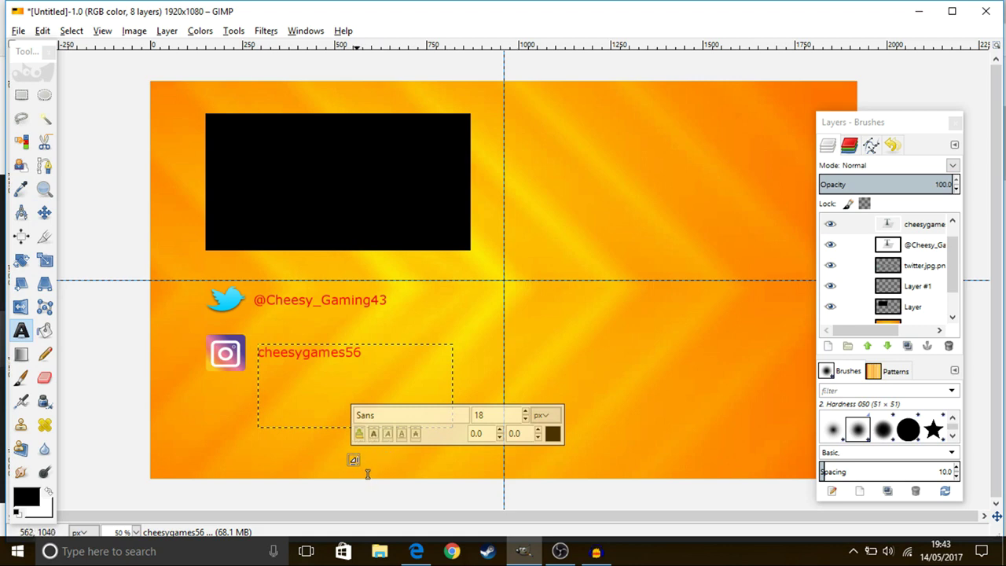
{"action": "mouse_move", "coordinate": [367, 473]}
{"action": "left_mouse_down"}
{"action": "mouse_move", "coordinate": [802, 518]}
{"action": "mouse_move", "coordinate": [850, 494]}
{"action": "mouse_move", "coordinate": [857, 513]}
{"action": "mouse_move", "coordinate": [369, 471]}
{"action": "mouse_move", "coordinate": [417, 458]}
{"action": "mouse_move", "coordinate": [380, 468]}
{"action": "left_mouse_up"}
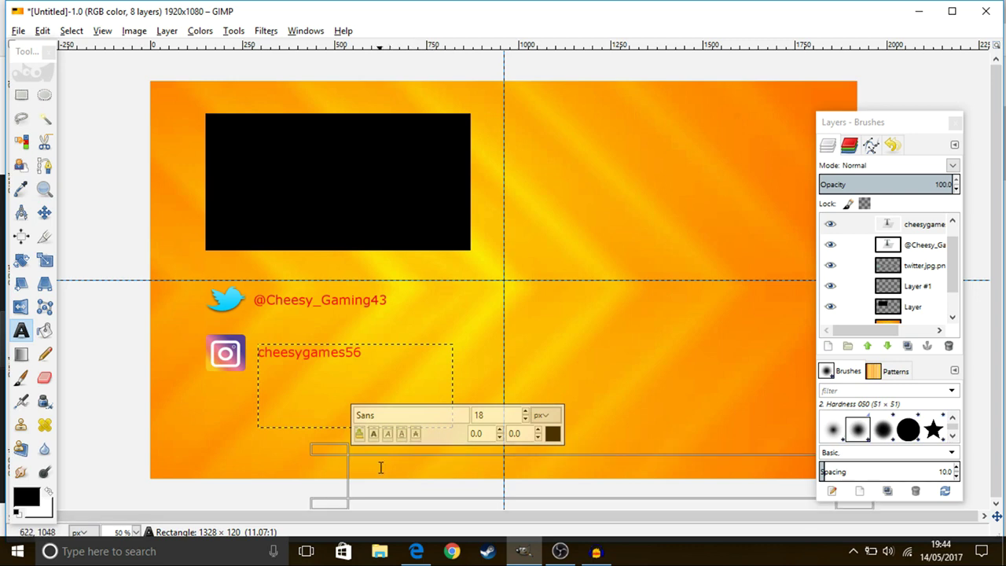
{"action": "type", "text": "like"}
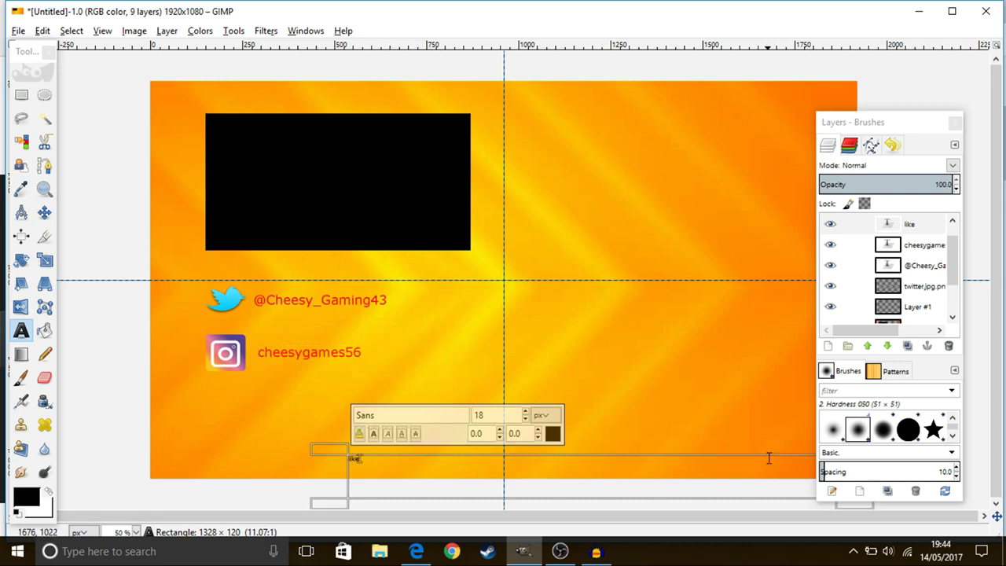
{"action": "type", "text": ",co"}
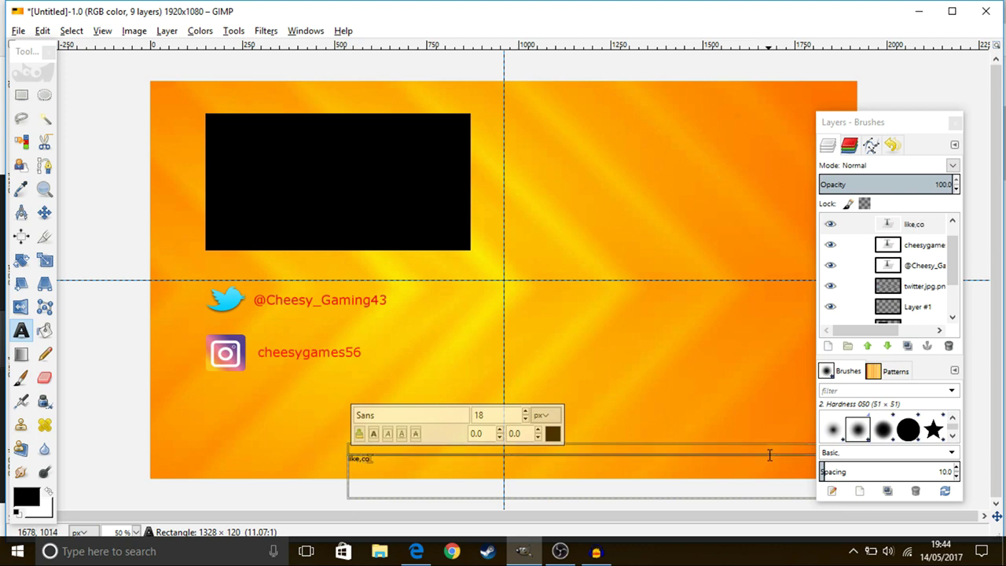
{"action": "type", "text": "mment"}
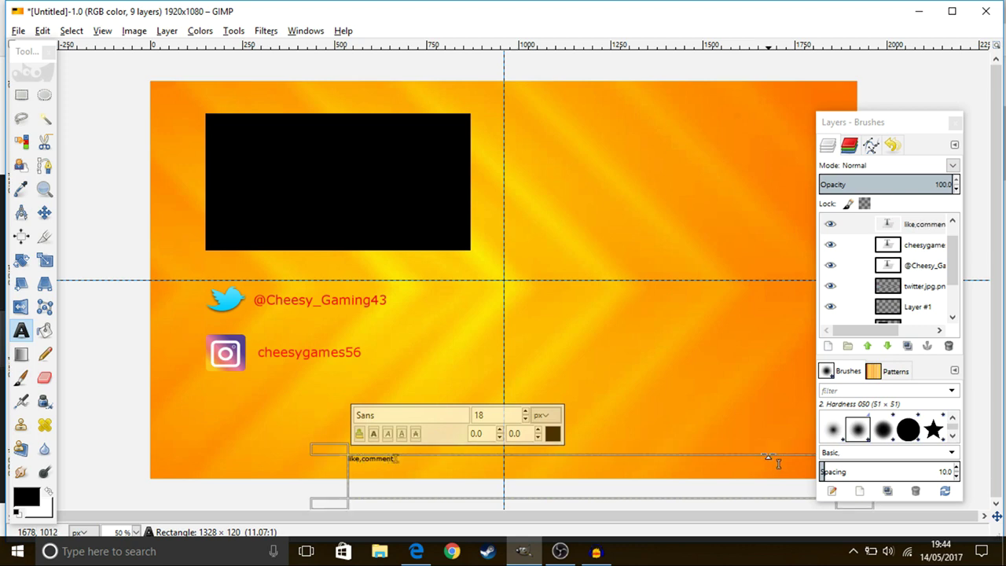
{"action": "type", "text": " and subscr"}
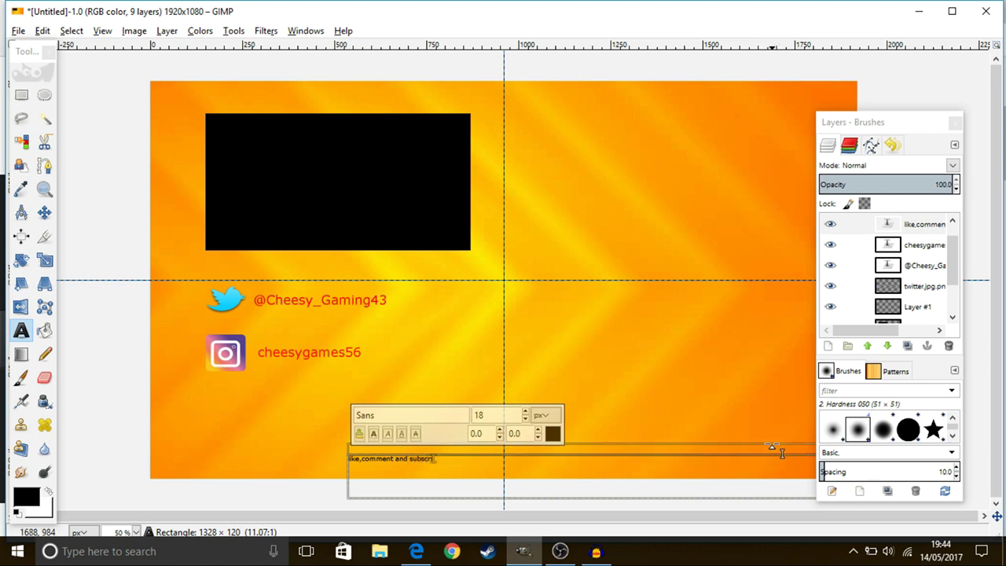
{"action": "type", "text": "ibe"}
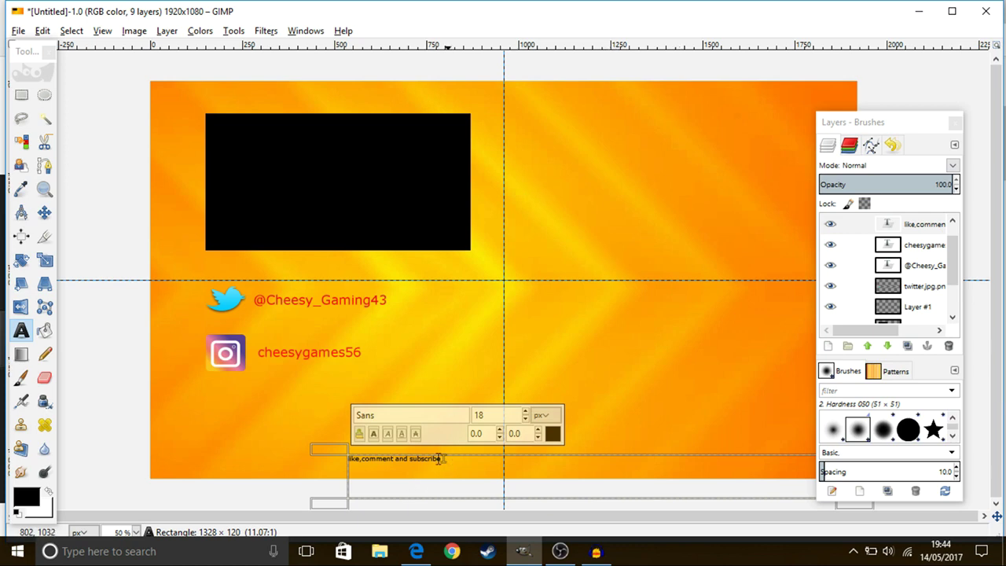
Make the 'like,comment and subscribe' text 50 px and red (ff0000).
{"action": "left_click_drag", "start_coordinate": [439, 459], "coordinate": [325, 455]}
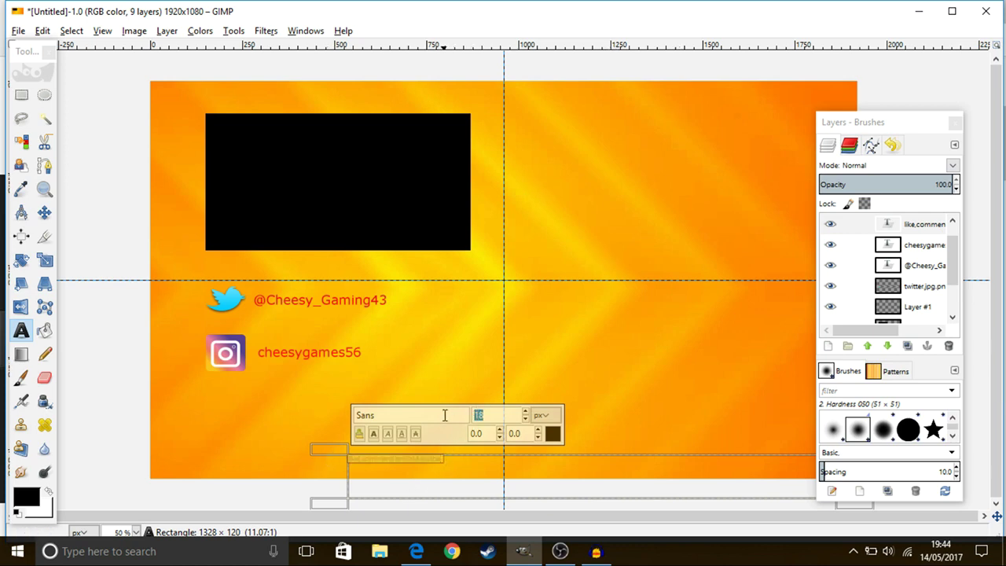
{"action": "type", "text": "50"}
{"action": "key", "text": "Return"}
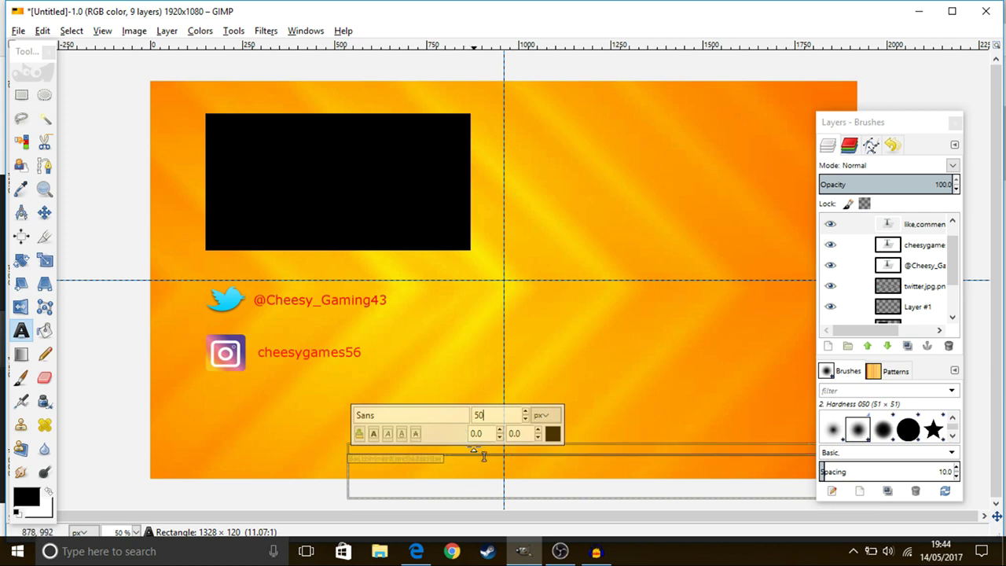
{"action": "left_click", "coordinate": [552, 434]}
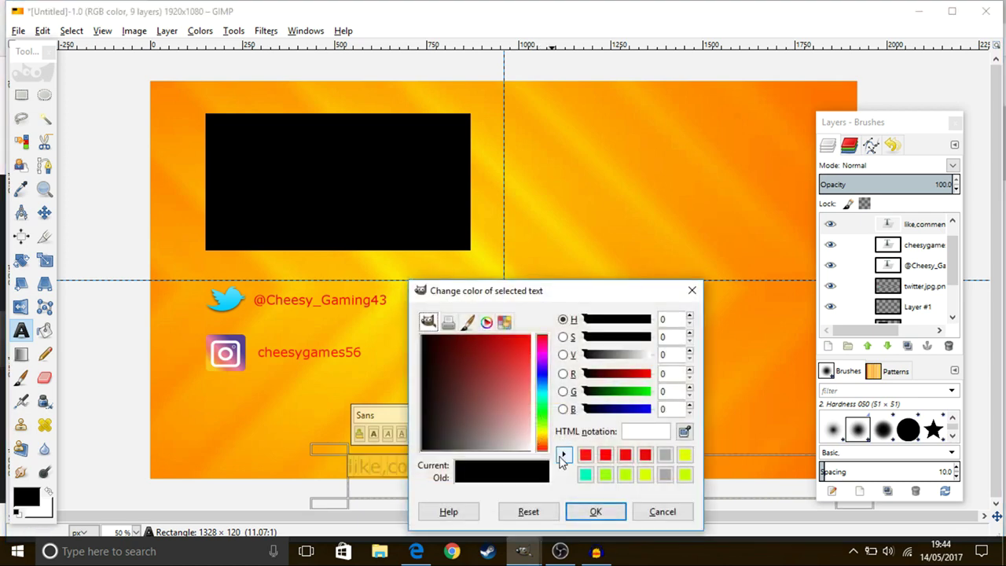
{"action": "left_click_drag", "start_coordinate": [437, 453], "coordinate": [561, 320]}
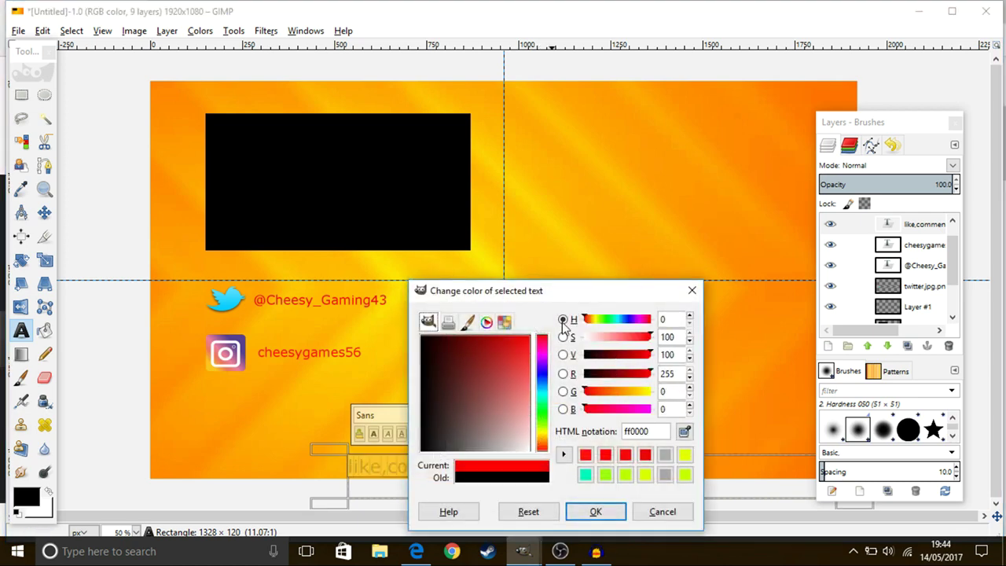
{"action": "left_click", "coordinate": [595, 511]}
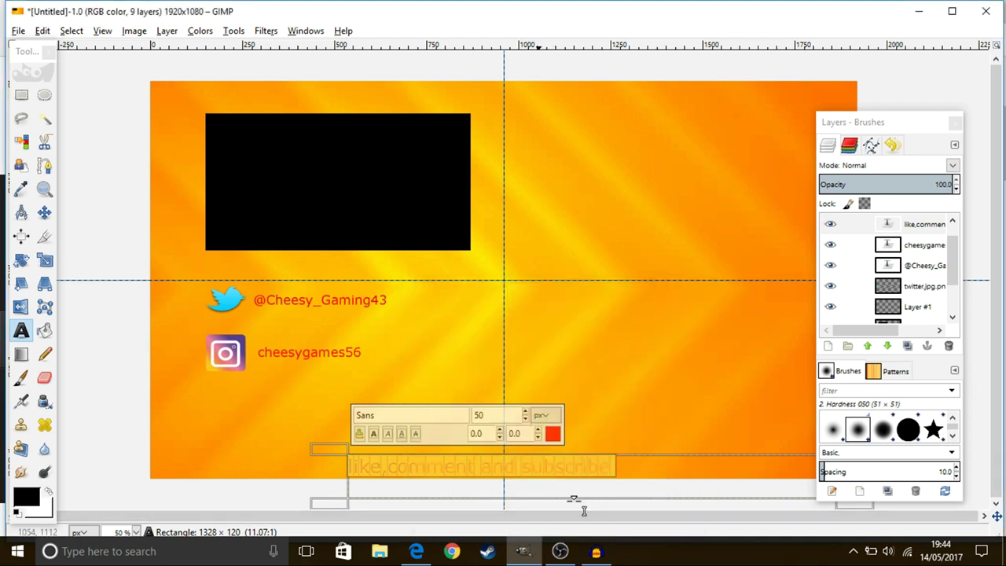
Move the red text layer into place along the bottom-left of the canvas.
{"action": "left_click", "coordinate": [44, 212]}
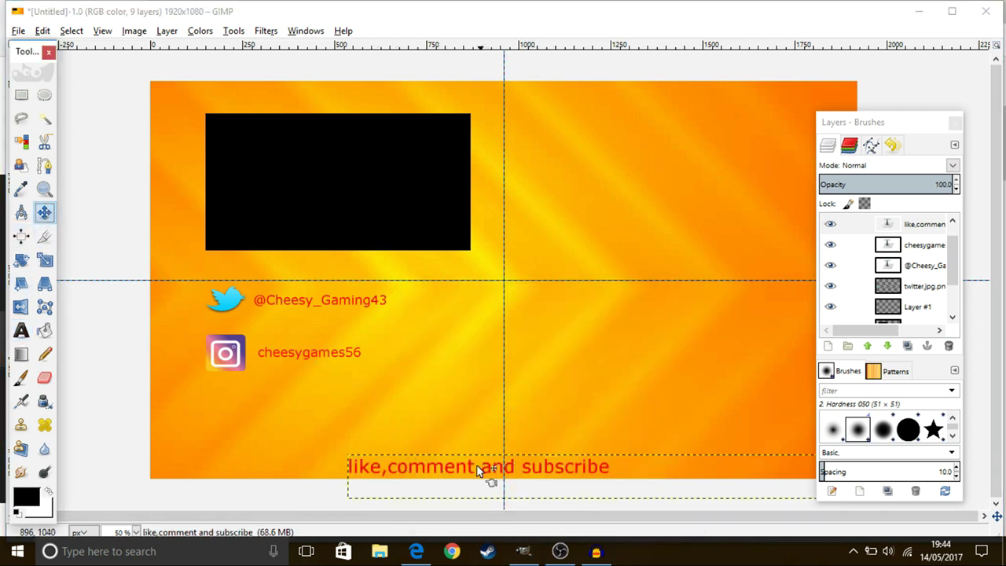
{"action": "mouse_move", "coordinate": [477, 470]}
{"action": "left_mouse_down"}
{"action": "mouse_move", "coordinate": [461, 470]}
{"action": "mouse_move", "coordinate": [481, 445]}
{"action": "mouse_move", "coordinate": [465, 486]}
{"action": "mouse_move", "coordinate": [458, 461]}
{"action": "mouse_move", "coordinate": [431, 451]}
{"action": "mouse_move", "coordinate": [354, 453]}
{"action": "left_mouse_up"}
{"action": "left_click", "coordinate": [462, 465]}
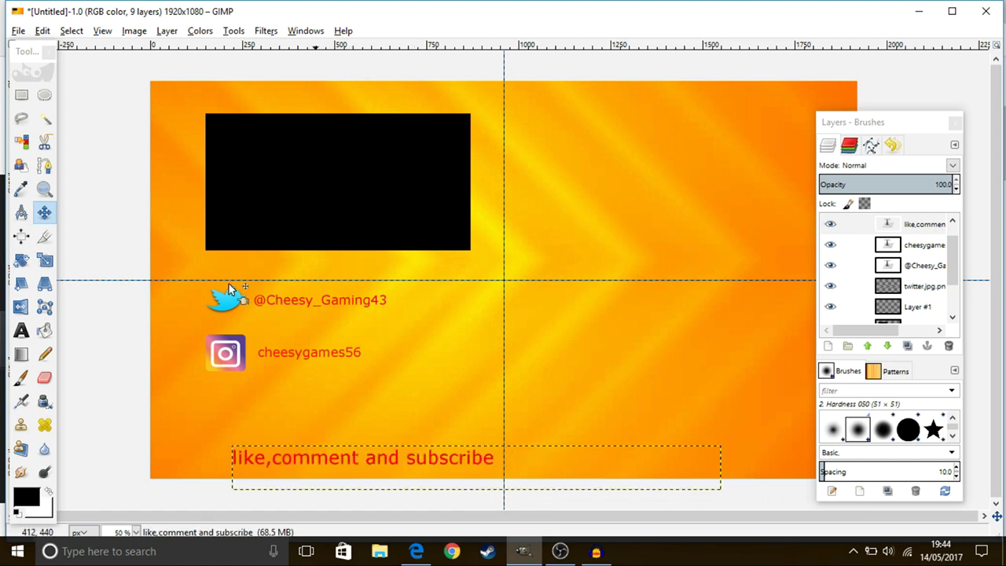
{"action": "left_click", "coordinate": [17, 30]}
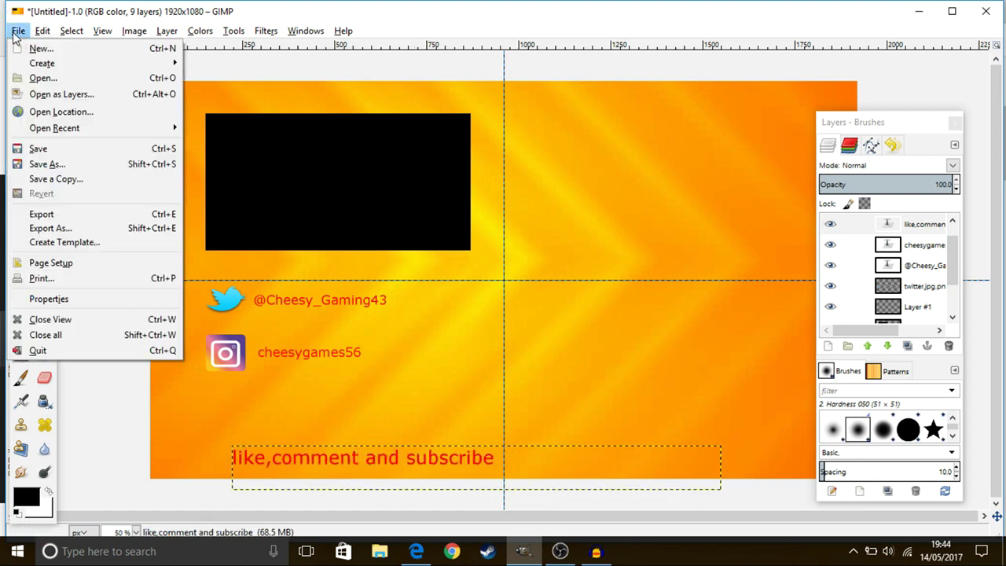
Open imagesIUYJZO4R.jpg as a layer and drag the SUBSCRIBE button to the top-right corner.
{"action": "left_click", "coordinate": [69, 95]}
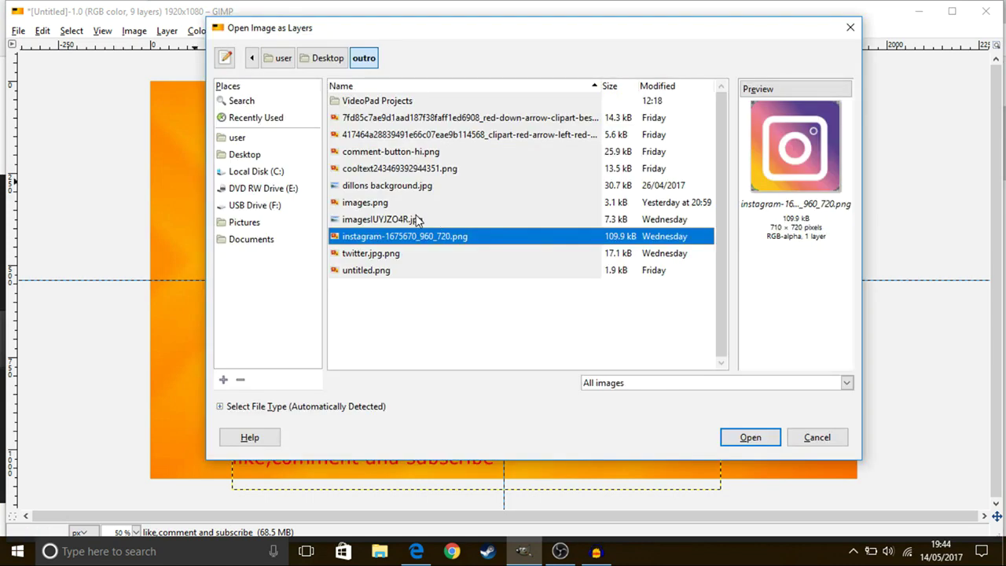
{"action": "left_click", "coordinate": [415, 222]}
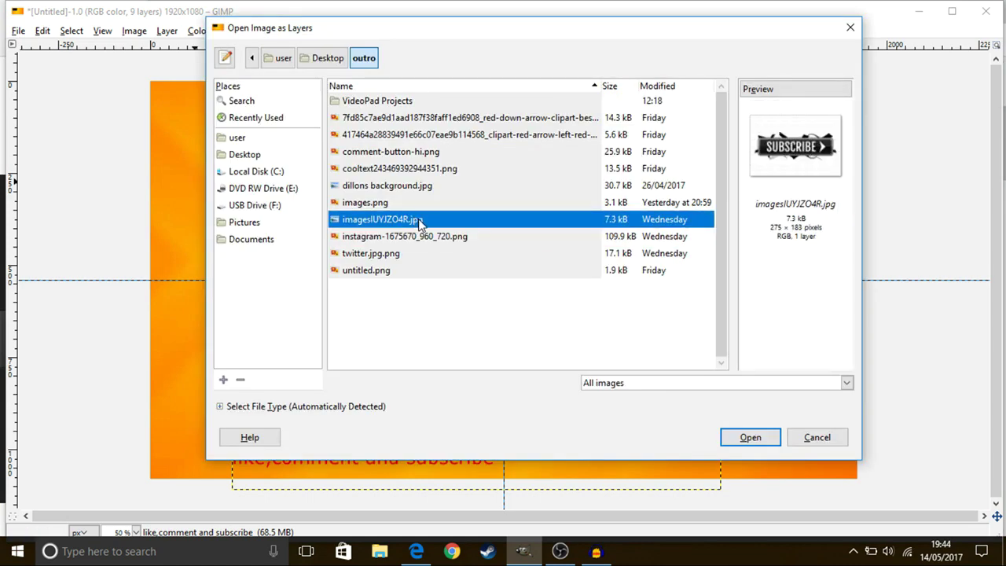
{"action": "double_click", "coordinate": [421, 222]}
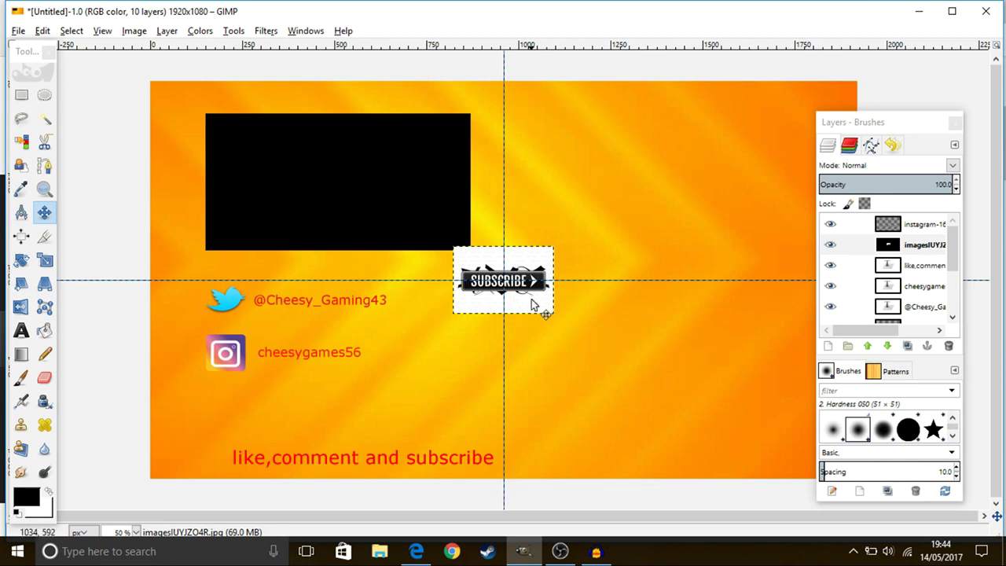
{"action": "left_click_drag", "start_coordinate": [531, 304], "coordinate": [752, 165]}
{"action": "left_click_drag", "start_coordinate": [914, 127], "coordinate": [944, 101]}
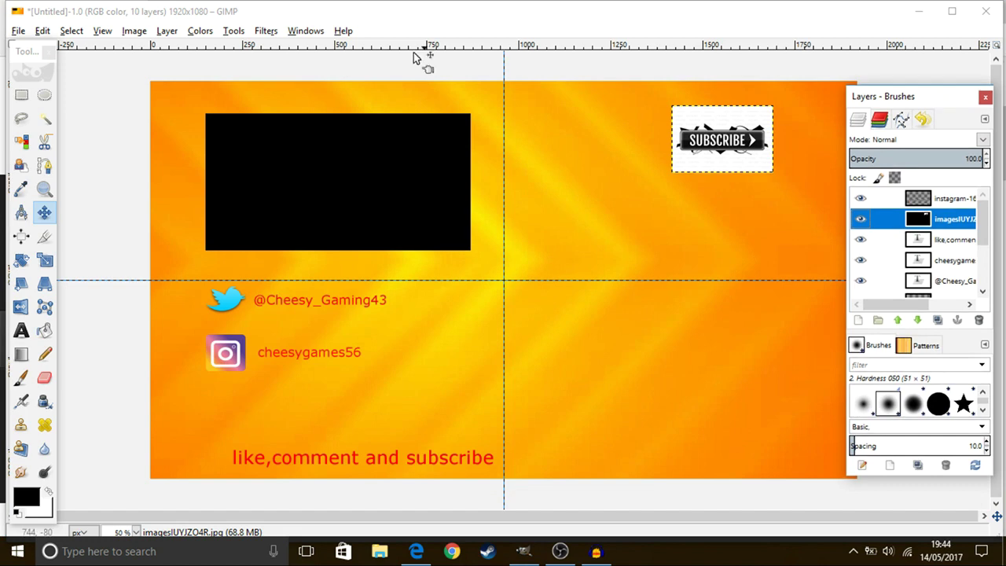
{"action": "left_click", "coordinate": [18, 32]}
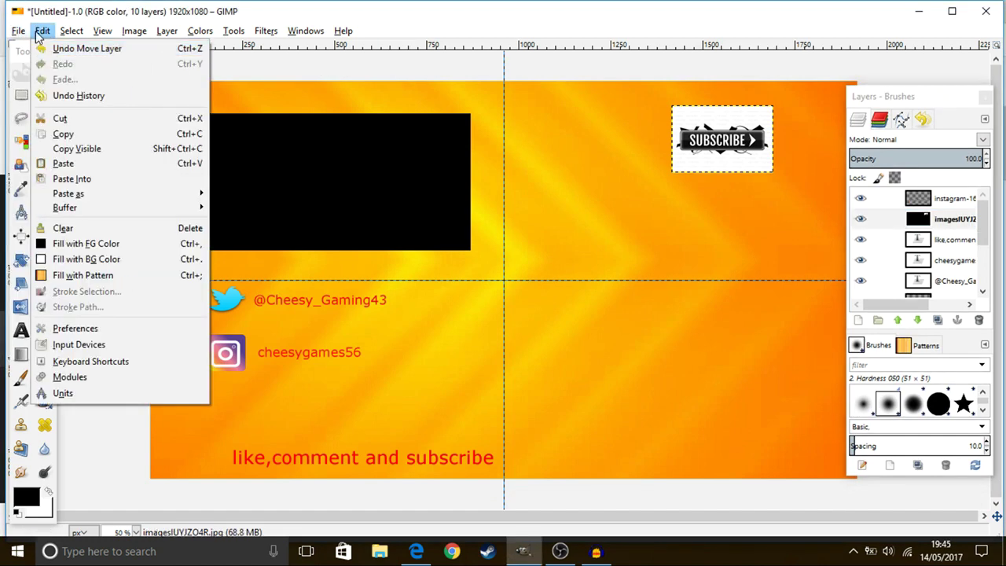
Add the red left-pointing arrow image as a layer, right of the SUBSCRIBE button.
{"action": "left_click", "coordinate": [73, 95]}
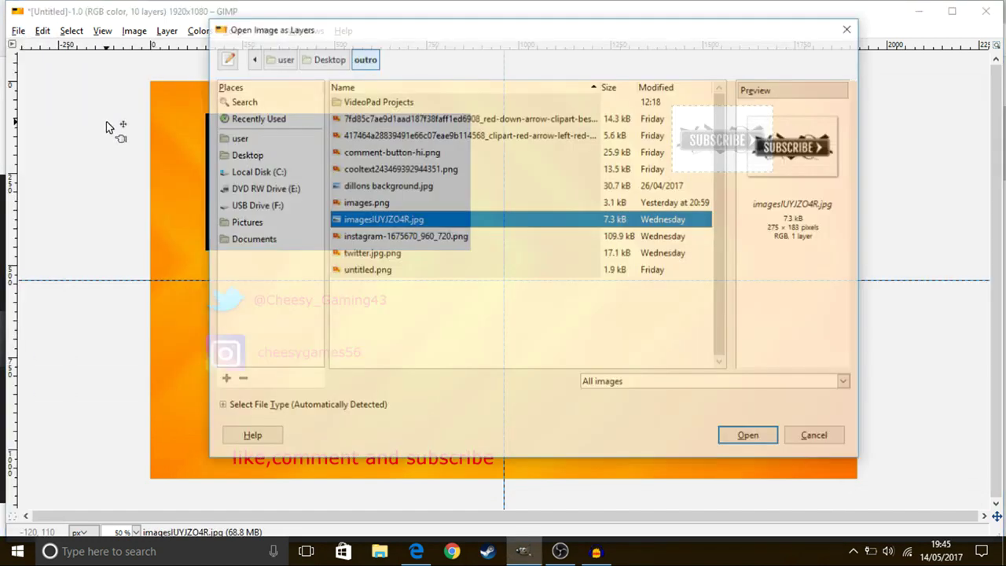
{"action": "left_click", "coordinate": [416, 137]}
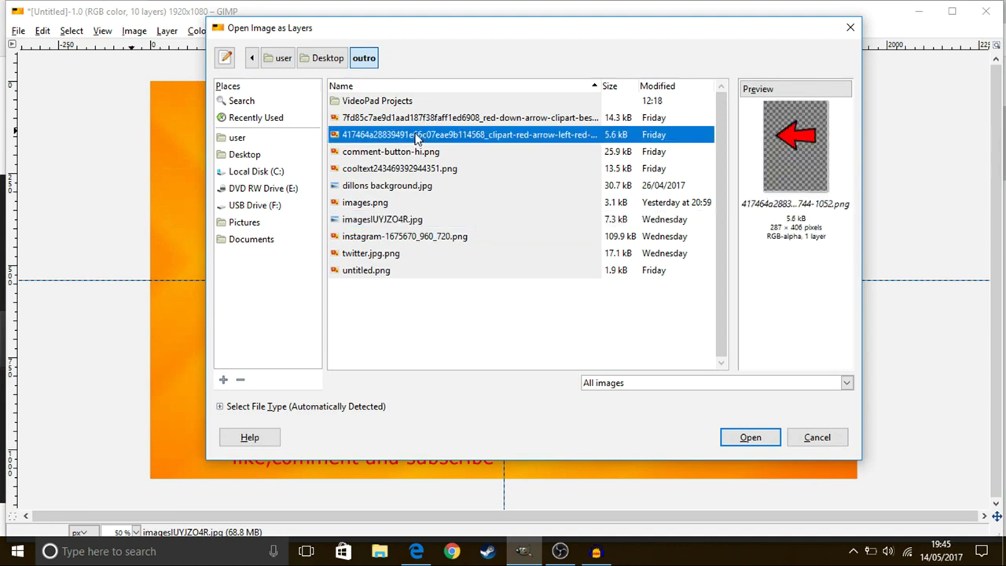
{"action": "double_click", "coordinate": [417, 136]}
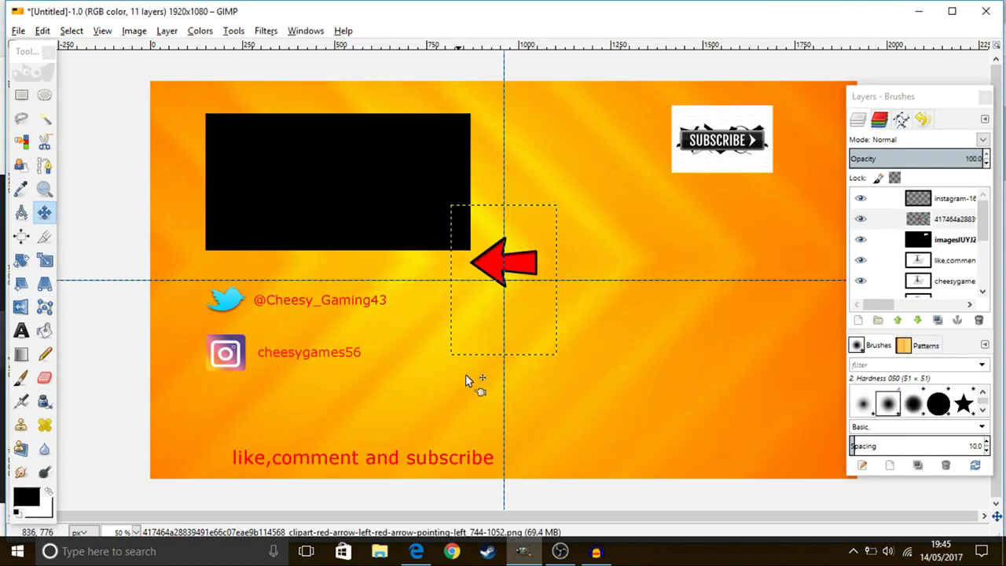
{"action": "left_click_drag", "start_coordinate": [525, 252], "coordinate": [832, 130]}
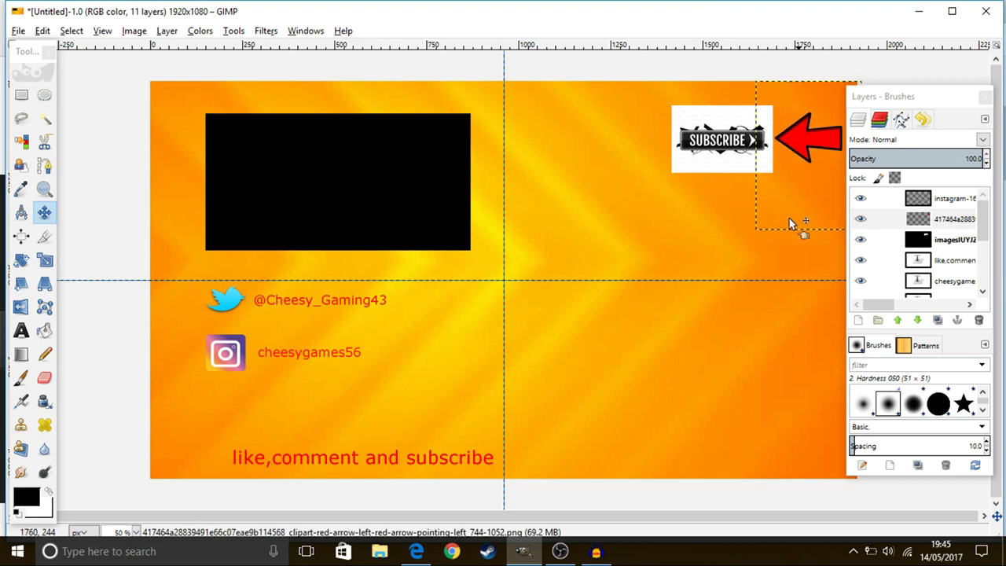
Select comment-button-hi.png in the Open Image as Layers dialog.
{"action": "left_click", "coordinate": [18, 32]}
{"action": "left_click", "coordinate": [15, 32]}
{"action": "left_click", "coordinate": [16, 31]}
{"action": "left_click", "coordinate": [16, 31]}
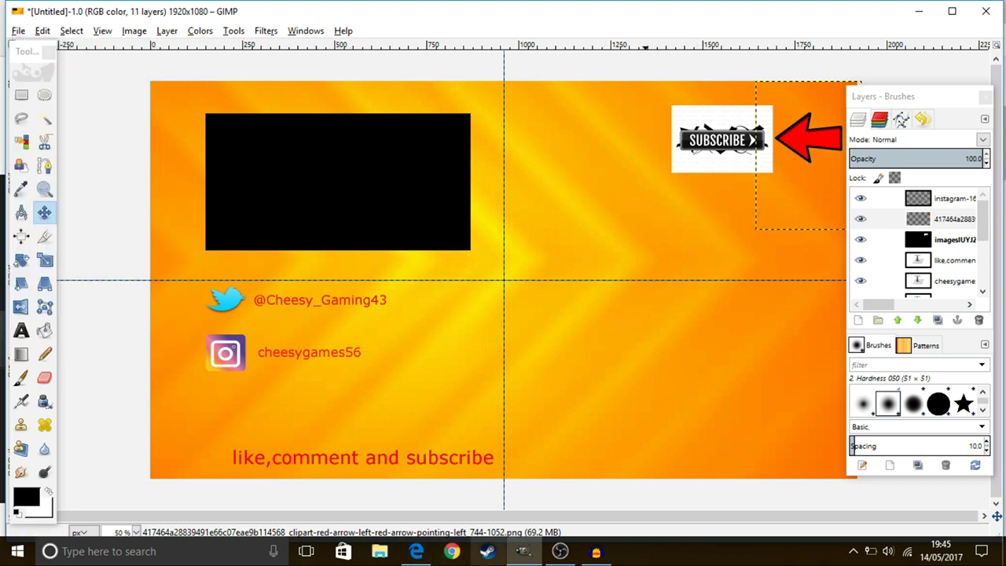
{"action": "left_click", "coordinate": [16, 31]}
{"action": "left_click", "coordinate": [85, 95]}
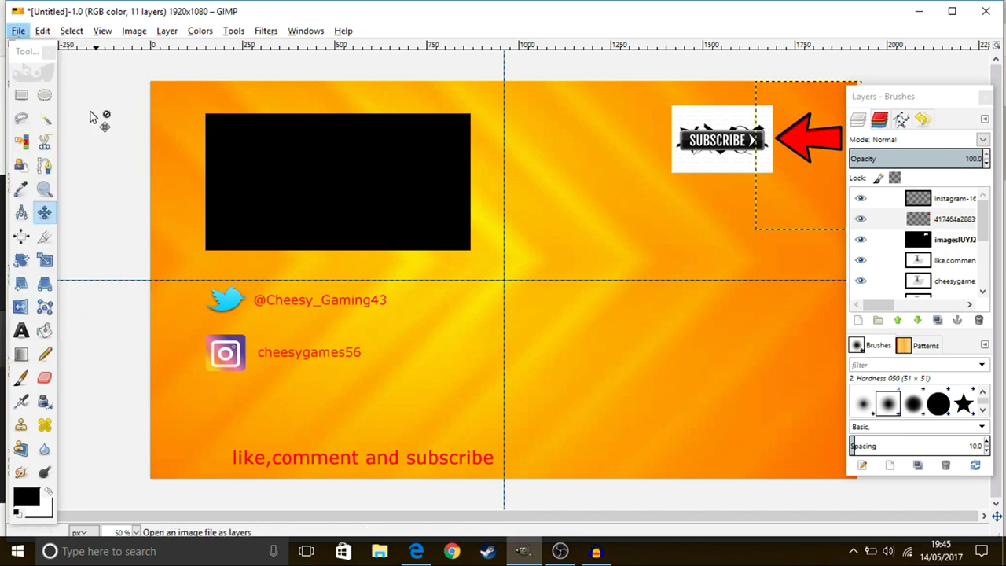
{"action": "left_click", "coordinate": [382, 153]}
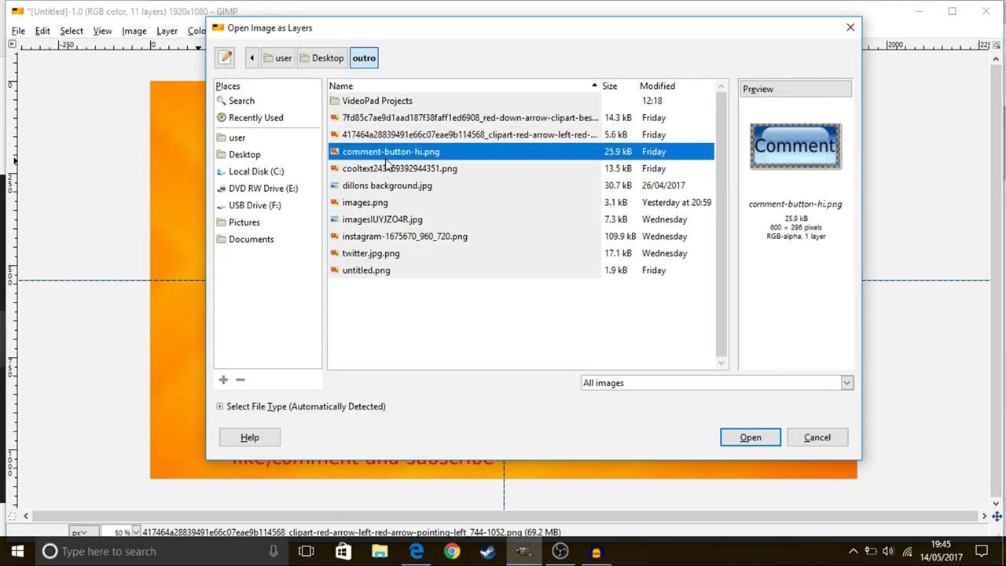
Add comment-button-hi.png as a layer below SUBSCRIBE, scaled to 300 × 148 px.
{"action": "key", "text": "Return"}
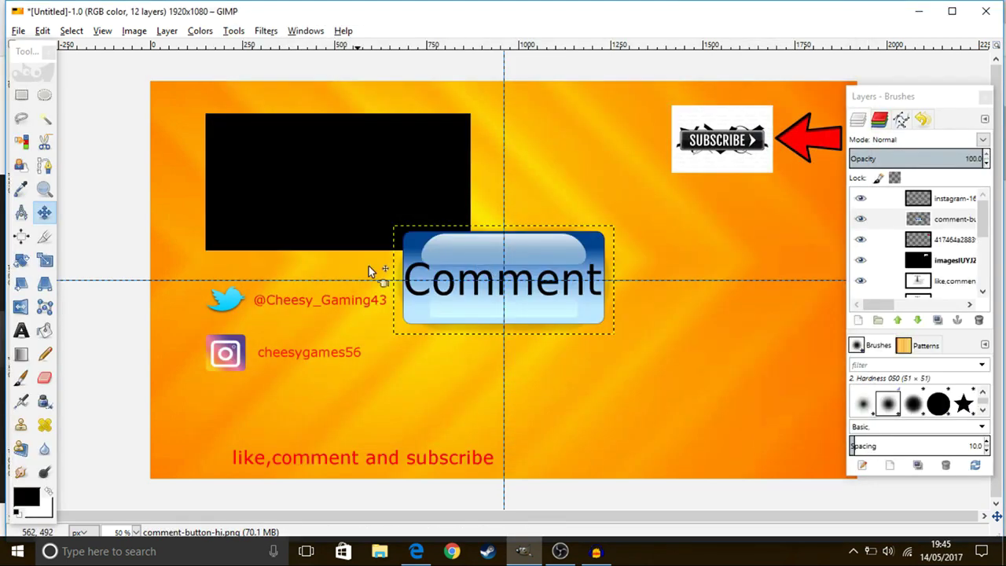
{"action": "left_click", "coordinate": [44, 259]}
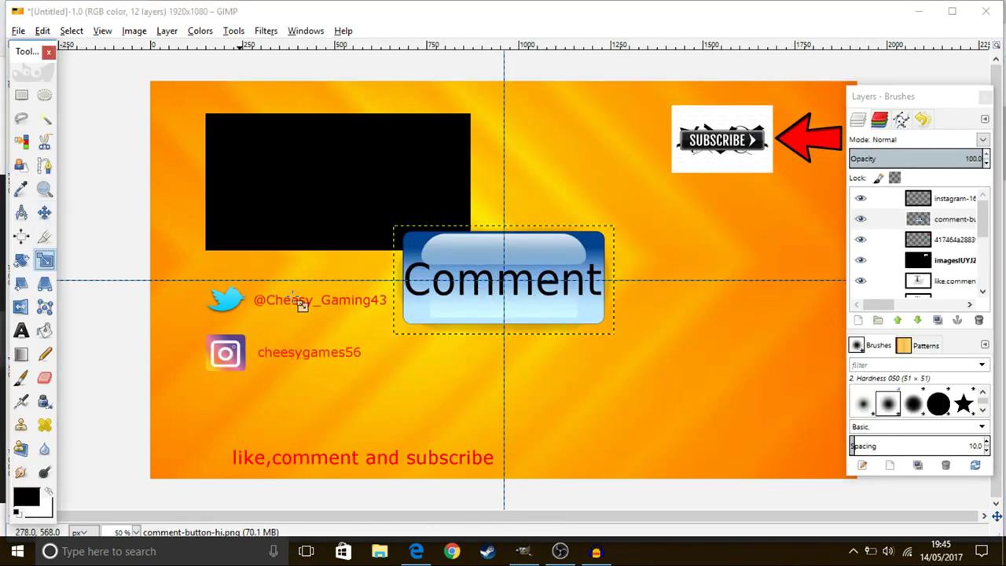
{"action": "left_click", "coordinate": [571, 307]}
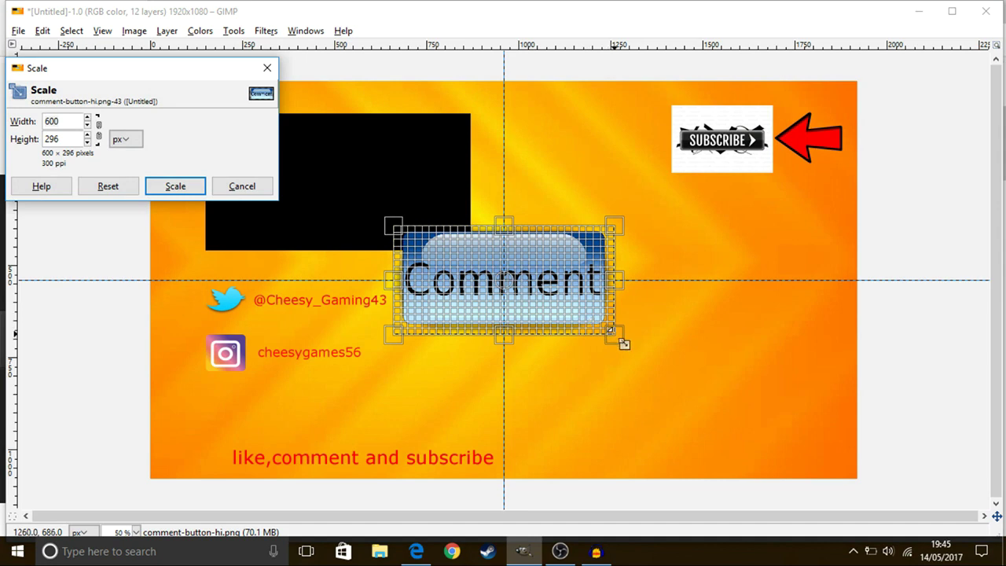
{"action": "left_click_drag", "start_coordinate": [624, 344], "coordinate": [729, 234]}
{"action": "left_click", "coordinate": [175, 186]}
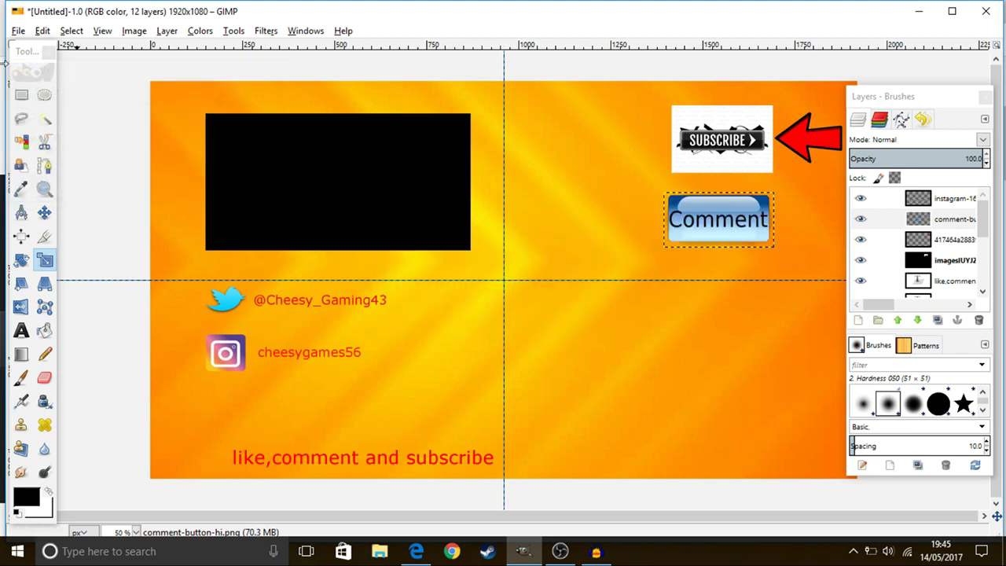
{"action": "left_click", "coordinate": [22, 32]}
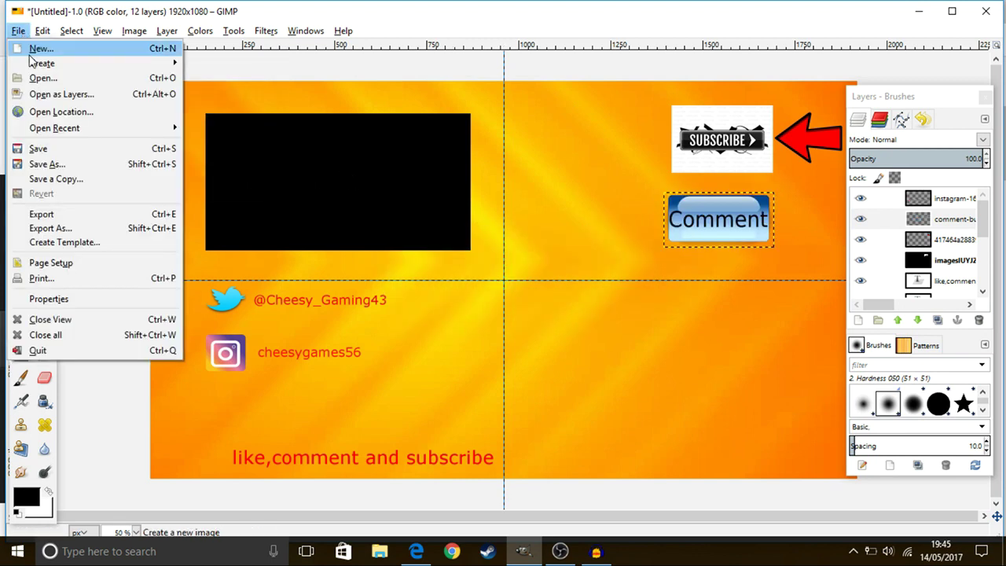
Add the left-pointing red arrow as a layer and scale it to 313 × 402 px.
{"action": "left_click", "coordinate": [61, 94]}
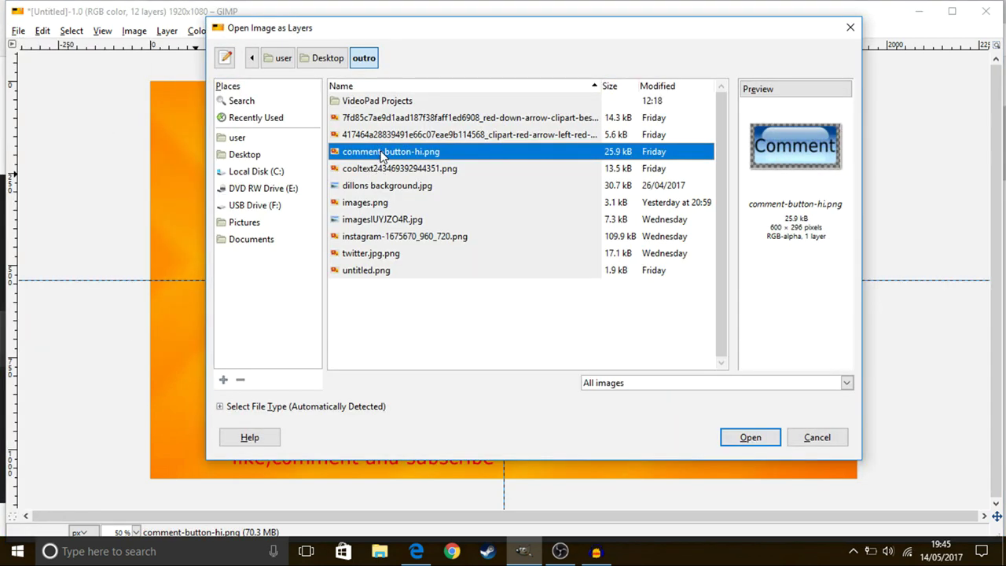
{"action": "double_click", "coordinate": [387, 135]}
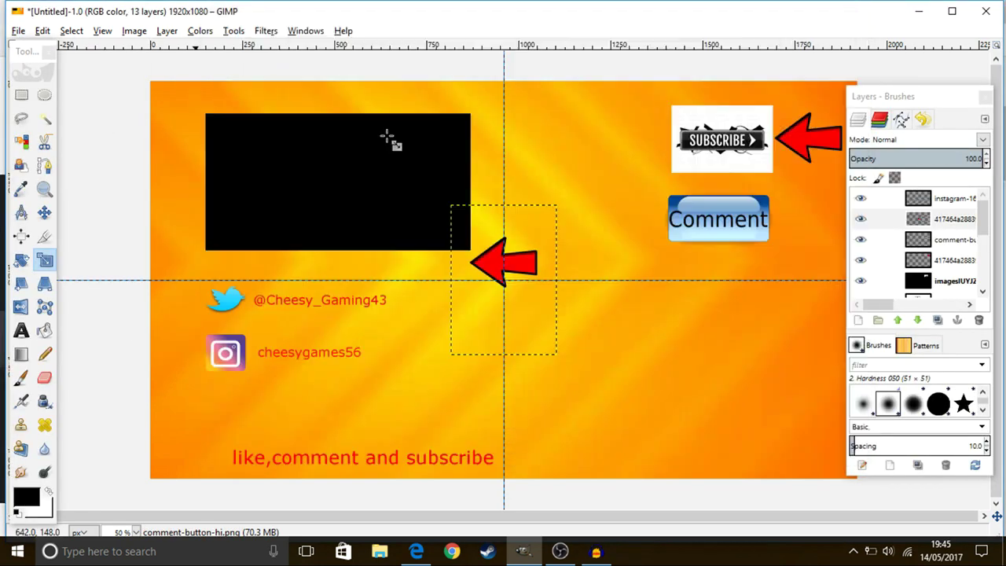
{"action": "left_click", "coordinate": [534, 259]}
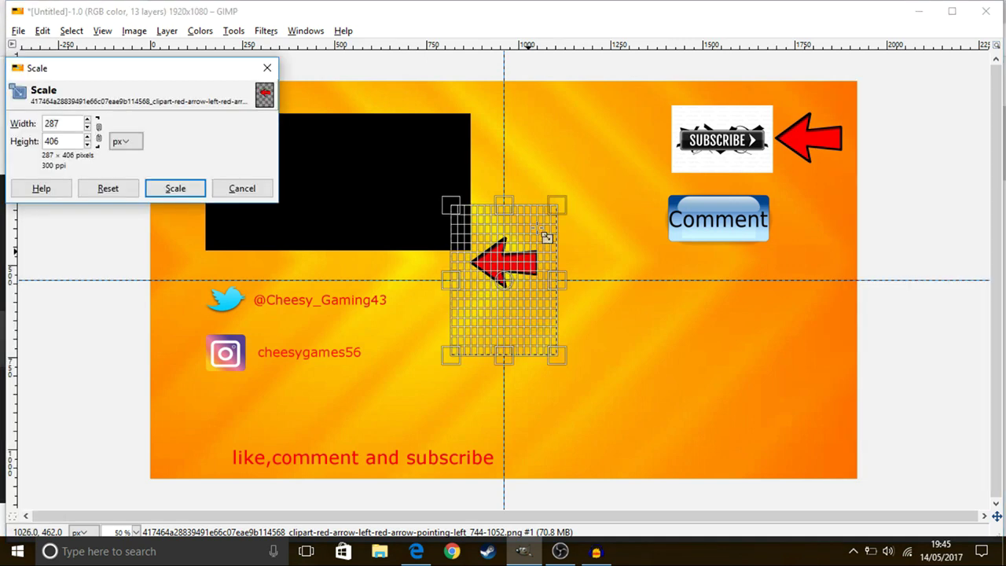
{"action": "left_click_drag", "start_coordinate": [556, 233], "coordinate": [538, 259]}
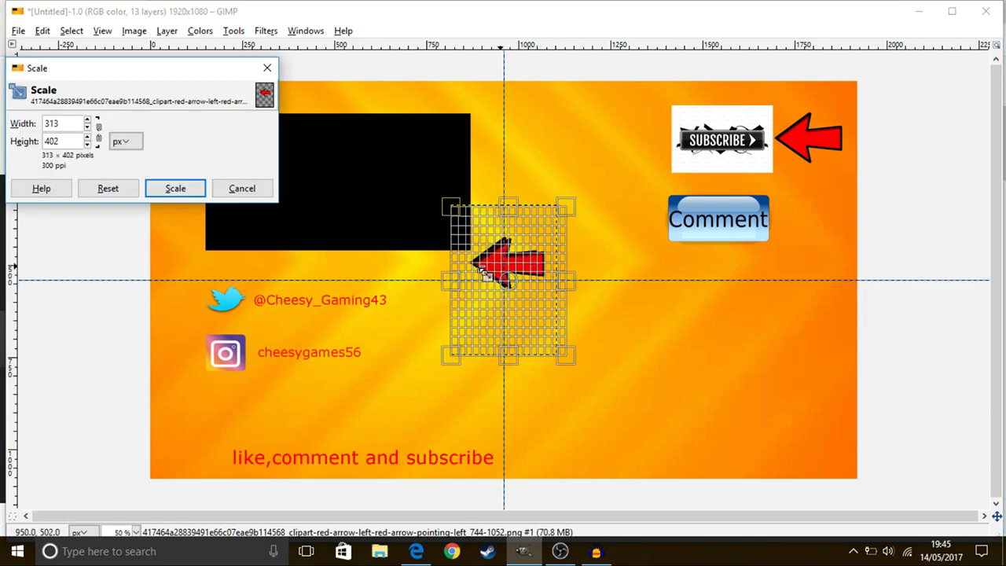
{"action": "left_click", "coordinate": [200, 188]}
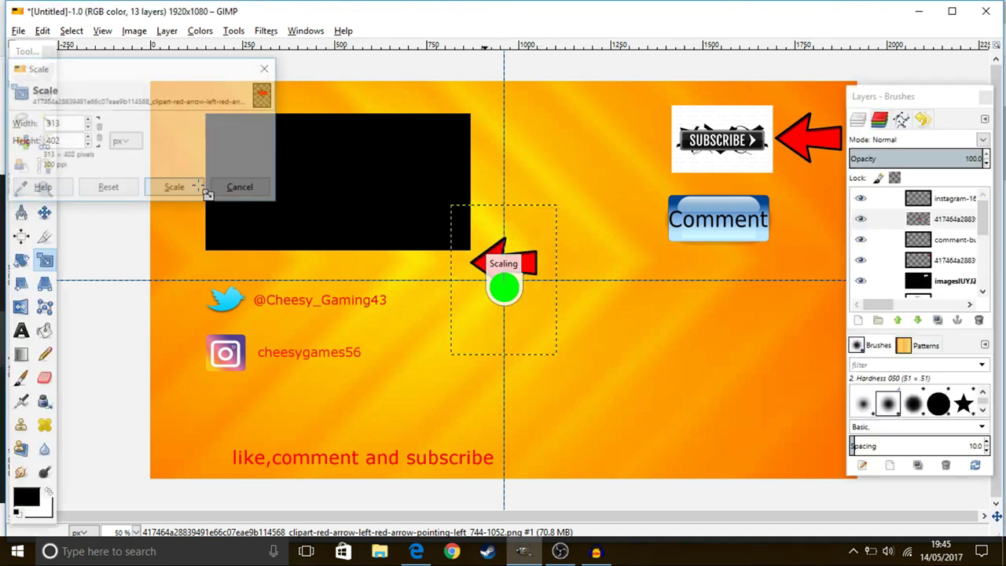
Drag the arrow toward the Comment button, undoing an accidental background move.
{"action": "left_click", "coordinate": [21, 261]}
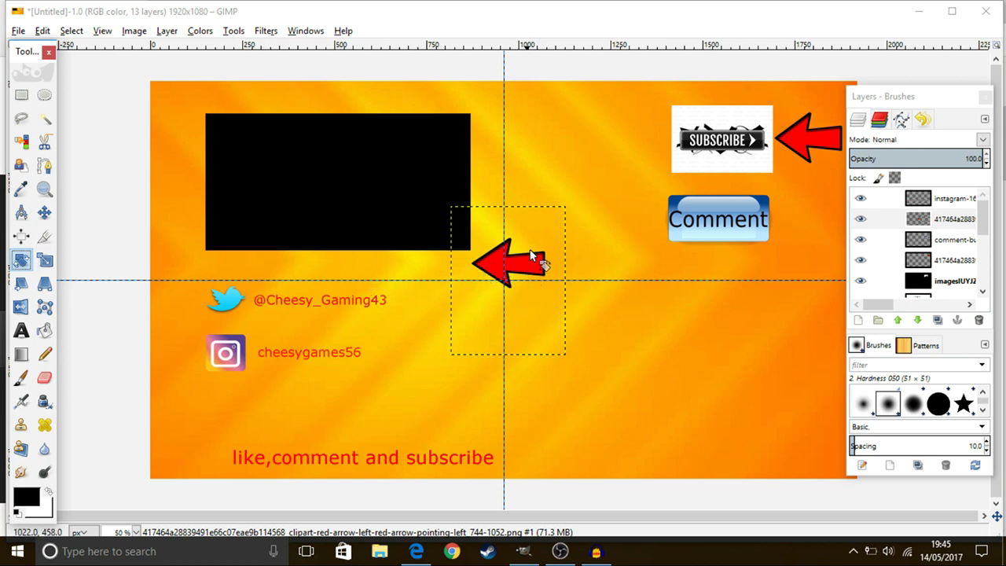
{"action": "left_click", "coordinate": [44, 212]}
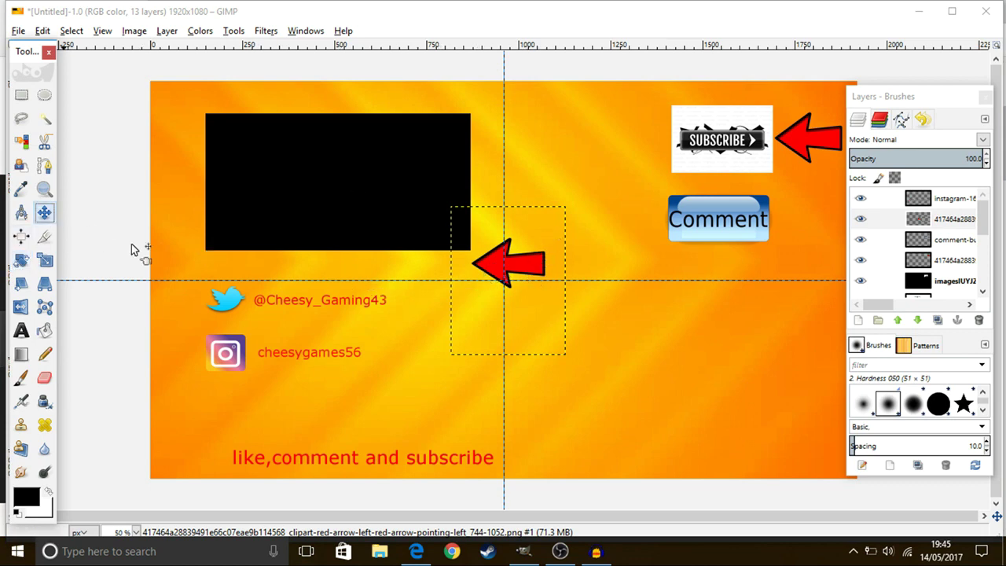
{"action": "left_click_drag", "start_coordinate": [535, 227], "coordinate": [612, 223]}
{"action": "key", "text": "ctrl+z"}
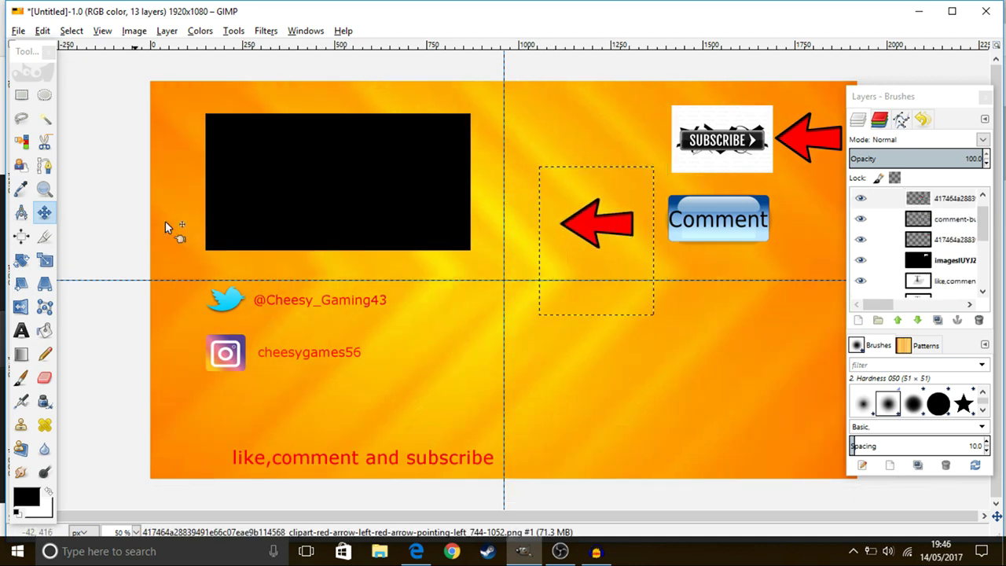
Rotate the red arrow about 180° to point right and move it beside the Comment button.
{"action": "left_click", "coordinate": [19, 260]}
{"action": "double_click", "coordinate": [19, 262]}
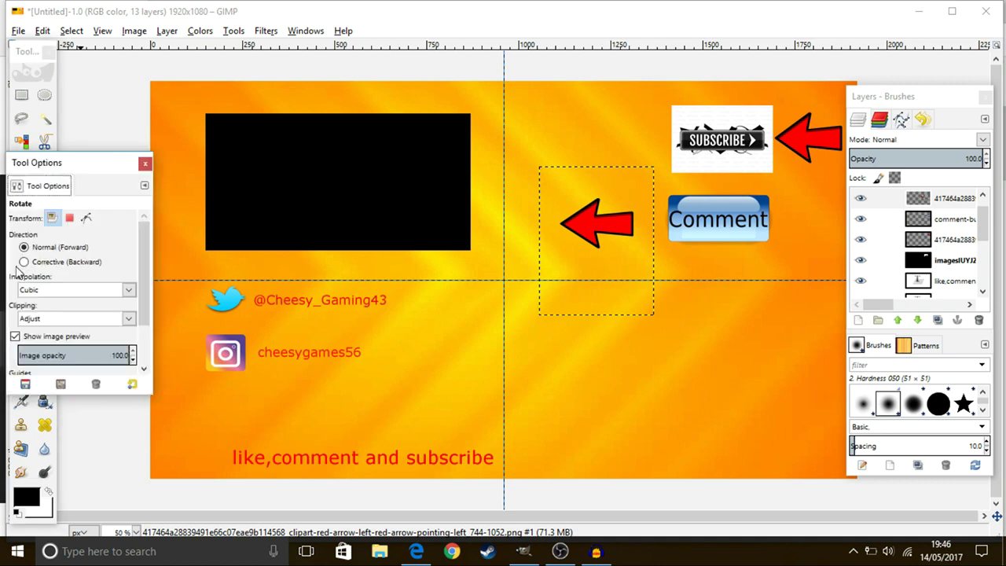
{"action": "left_click", "coordinate": [145, 164]}
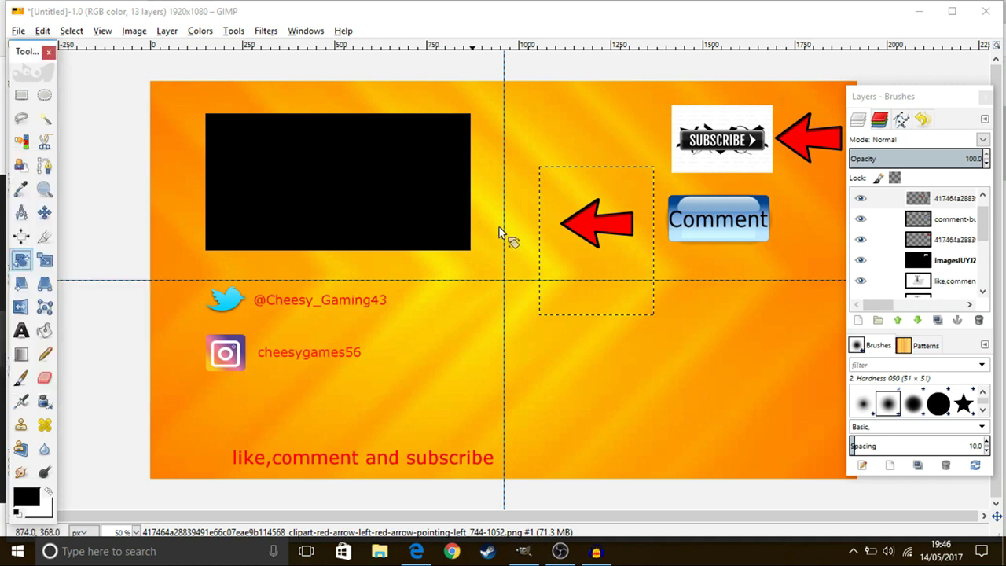
{"action": "left_click_drag", "start_coordinate": [607, 244], "coordinate": [616, 239]}
{"action": "left_click_drag", "start_coordinate": [618, 204], "coordinate": [594, 285]}
{"action": "left_click", "coordinate": [856, 216]}
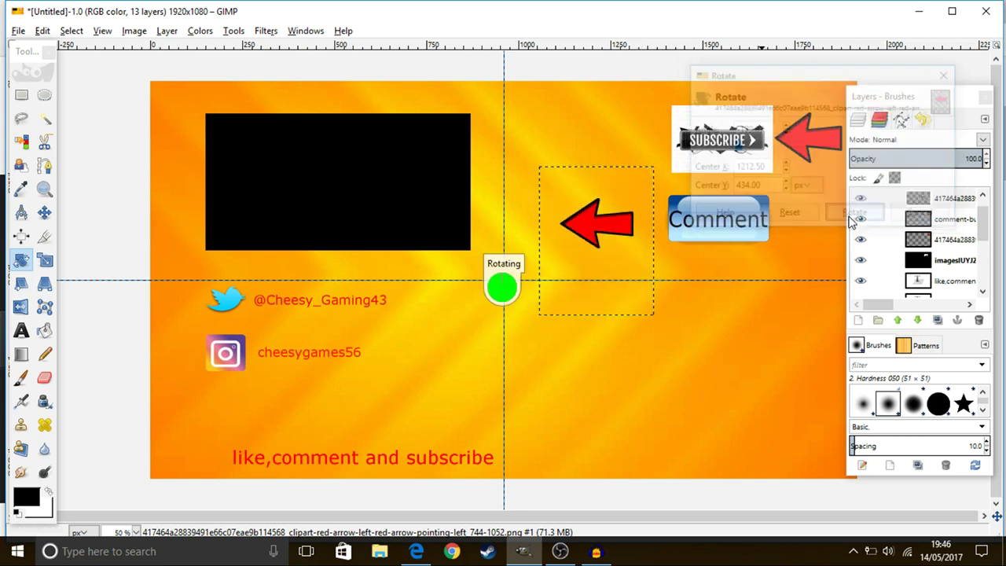
{"action": "left_click", "coordinate": [44, 212]}
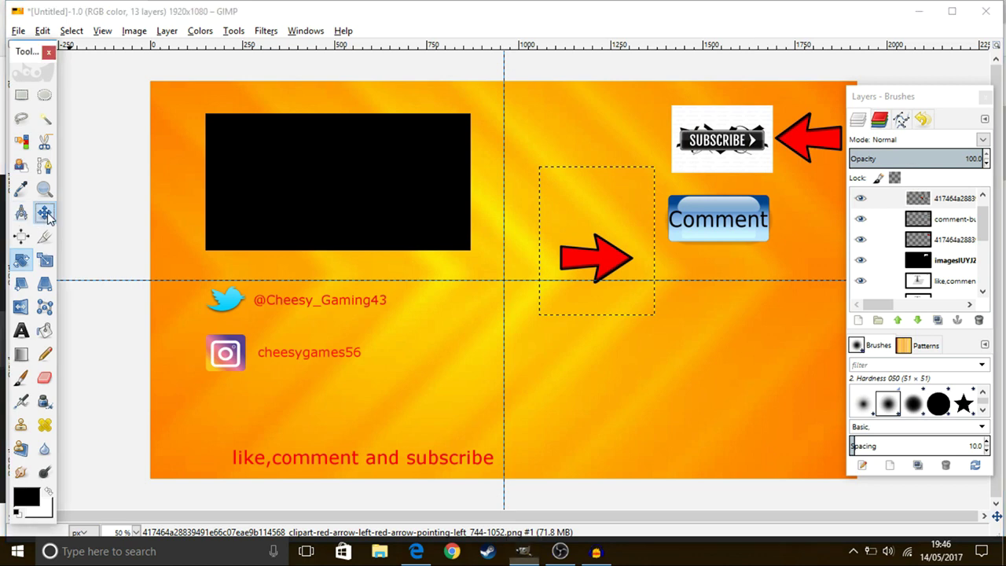
{"action": "left_click_drag", "start_coordinate": [603, 248], "coordinate": [611, 212]}
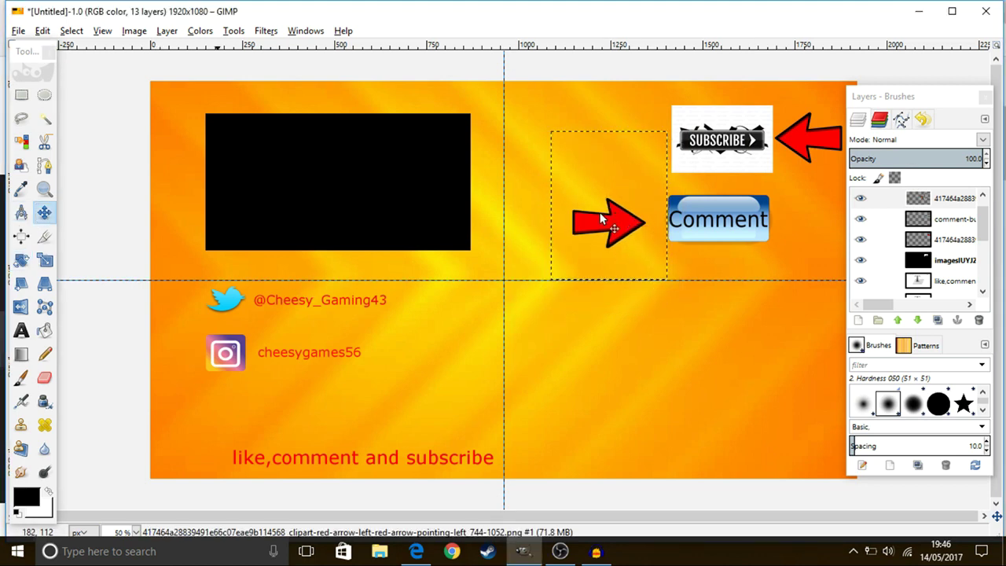
Preview the image files listed in the Open Image as Layers dialog.
{"action": "left_click", "coordinate": [26, 32]}
{"action": "left_click", "coordinate": [39, 96]}
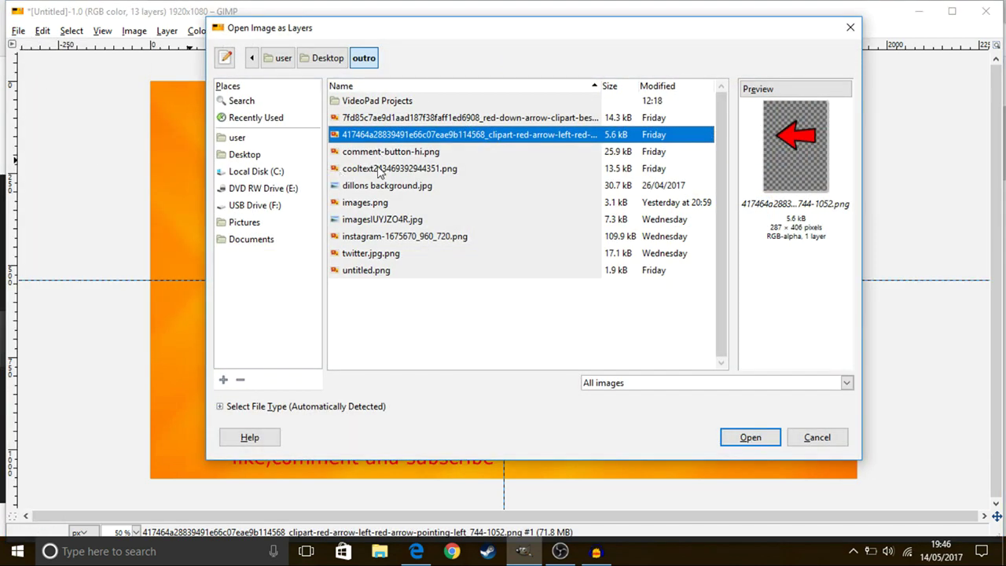
{"action": "left_click", "coordinate": [369, 202]}
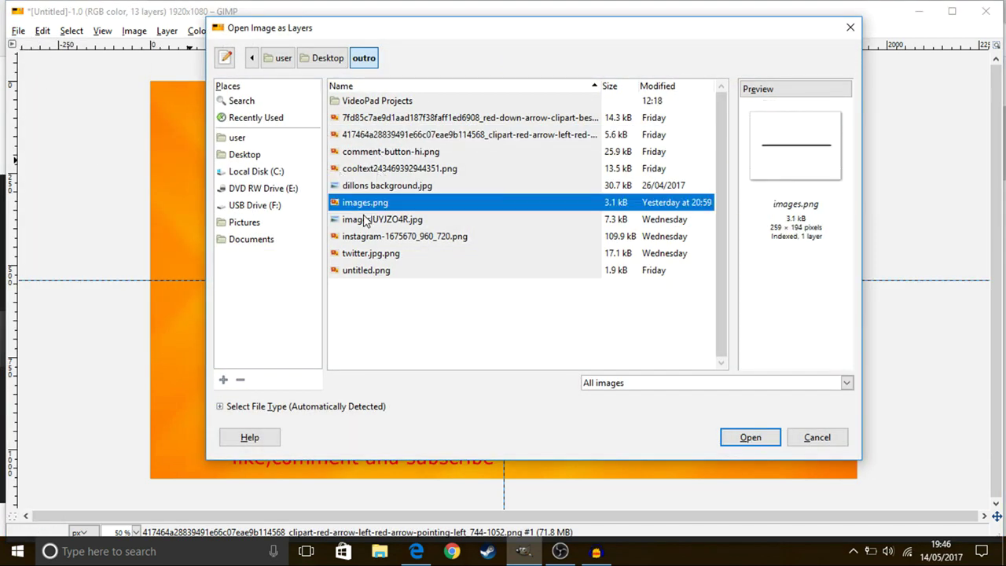
{"action": "left_click", "coordinate": [366, 221]}
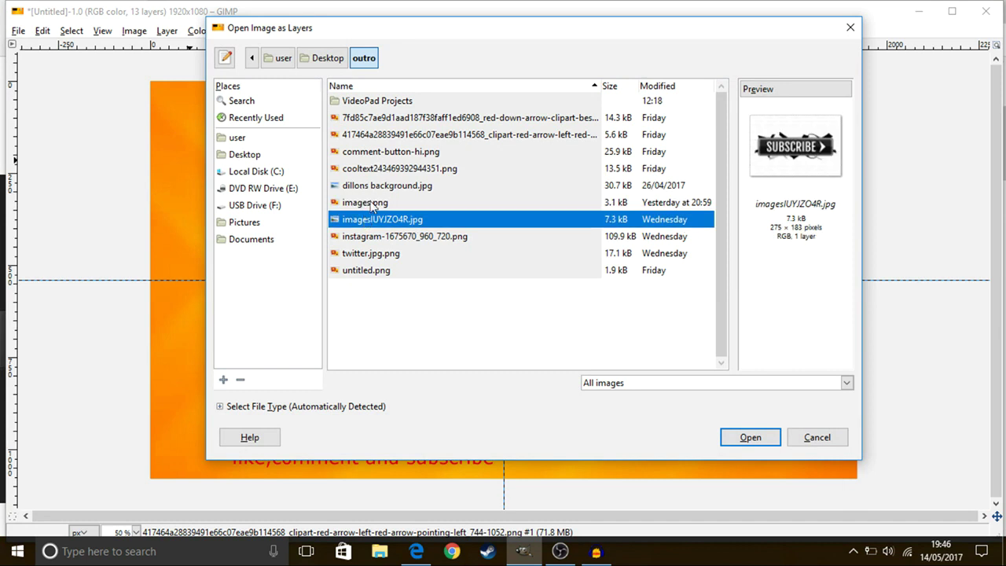
{"action": "left_click", "coordinate": [365, 271]}
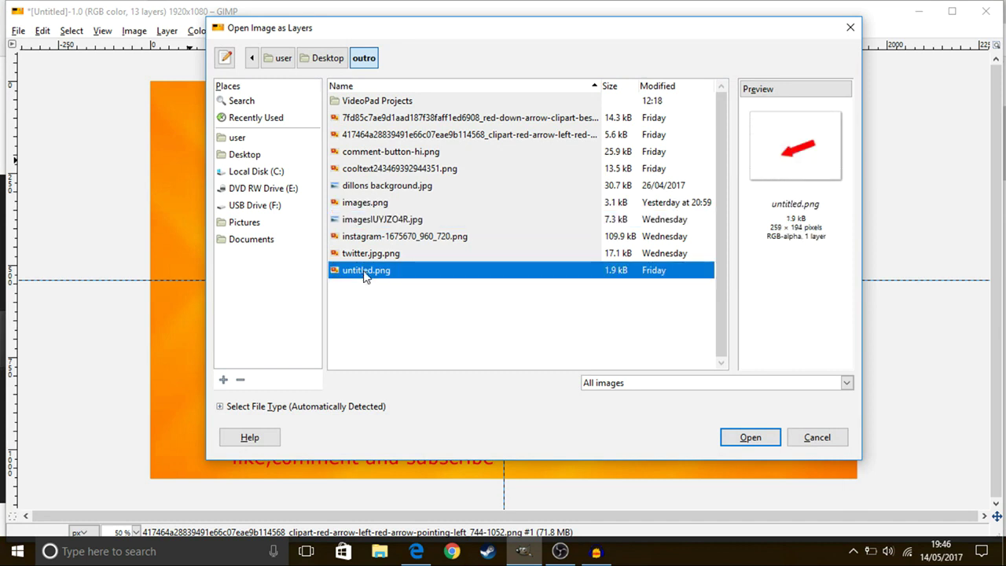
{"action": "left_click", "coordinate": [368, 152]}
{"action": "left_click", "coordinate": [366, 134]}
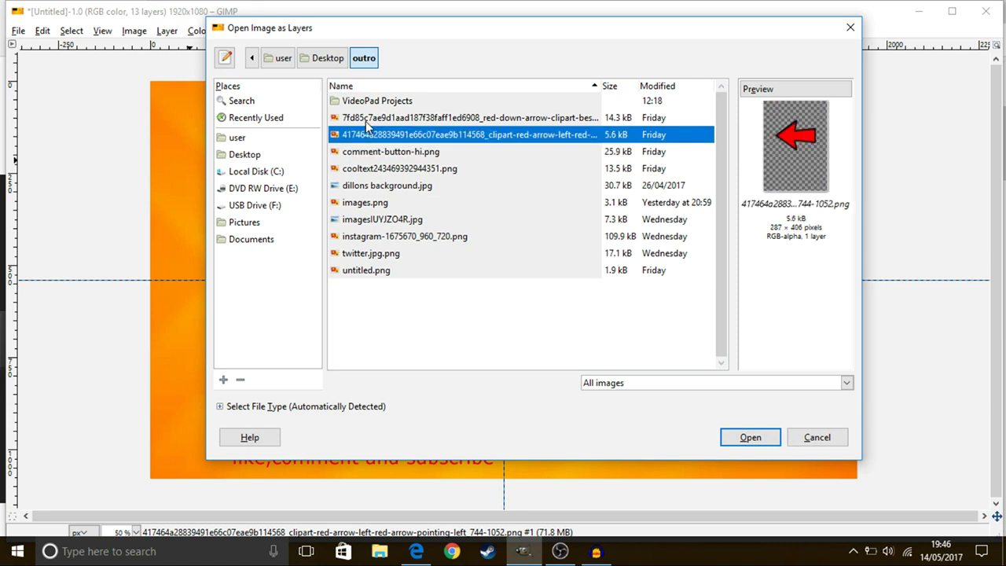
{"action": "left_click", "coordinate": [365, 118]}
{"action": "left_click", "coordinate": [364, 102]}
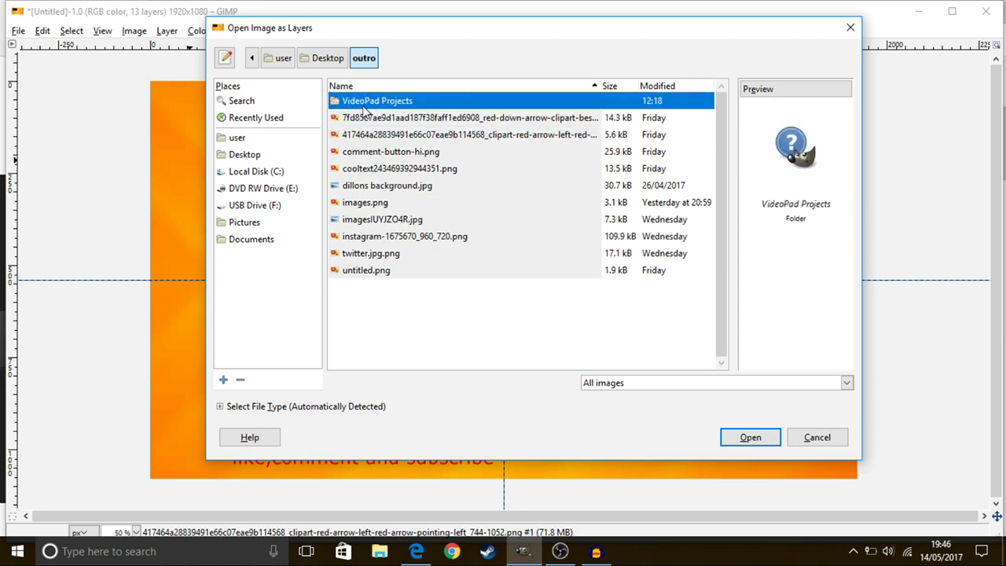
{"action": "left_click", "coordinate": [363, 169]}
{"action": "left_click", "coordinate": [374, 159]}
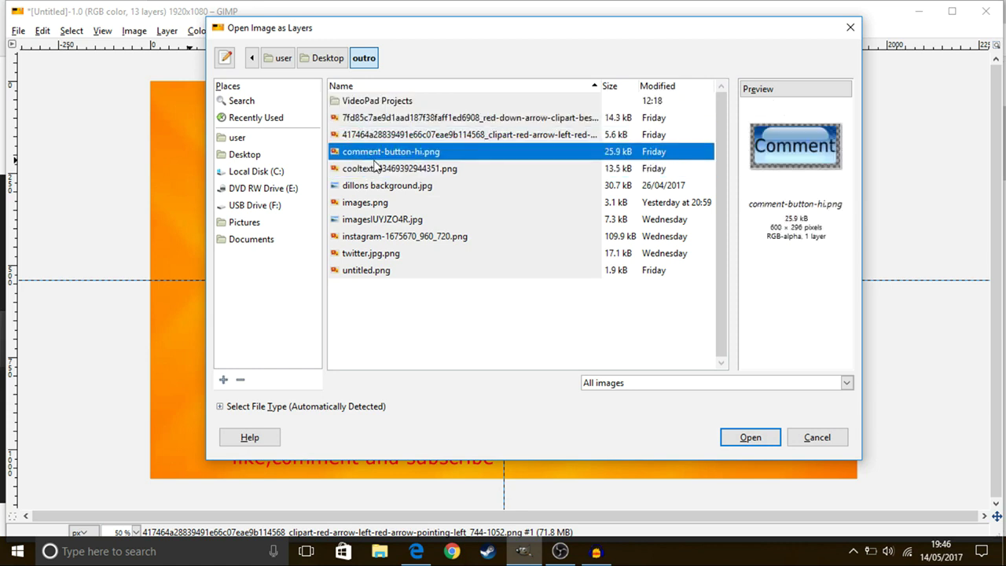
{"action": "left_click", "coordinate": [372, 204]}
{"action": "left_click", "coordinate": [371, 216]}
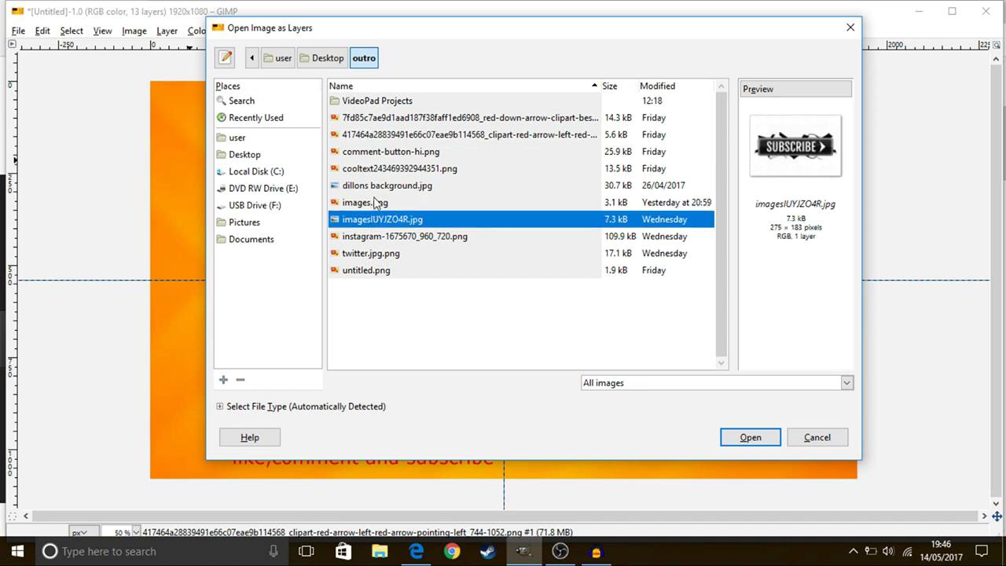
{"action": "left_click", "coordinate": [374, 190]}
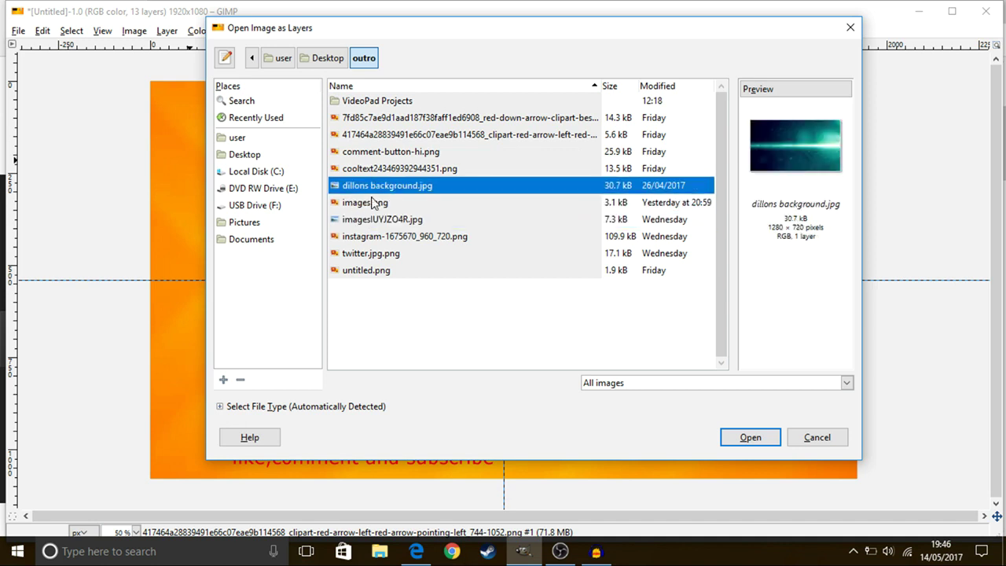
{"action": "left_click", "coordinate": [363, 238]}
{"action": "left_click", "coordinate": [366, 255]}
{"action": "left_click", "coordinate": [365, 271]}
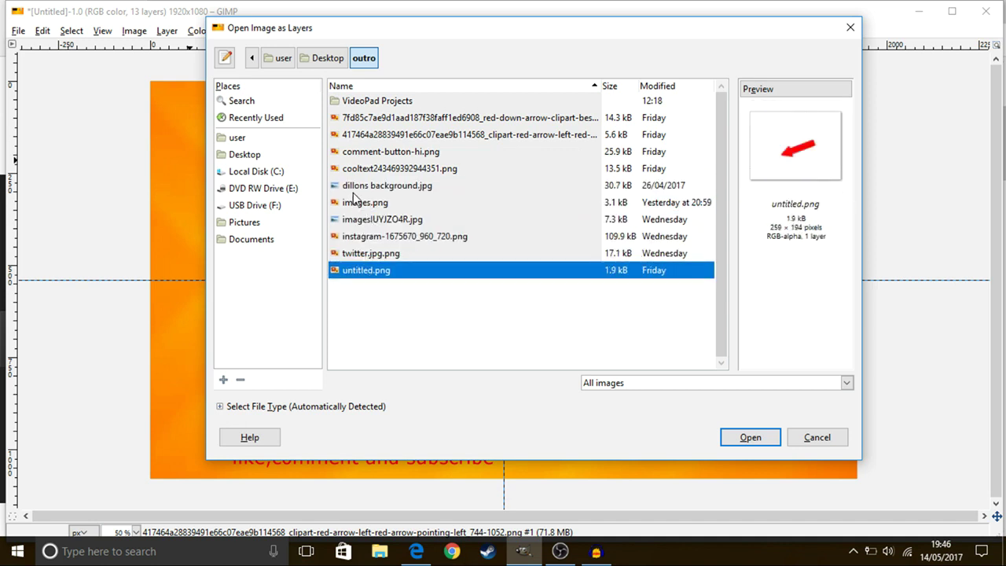
{"action": "left_click", "coordinate": [357, 170]}
{"action": "left_click", "coordinate": [353, 152]}
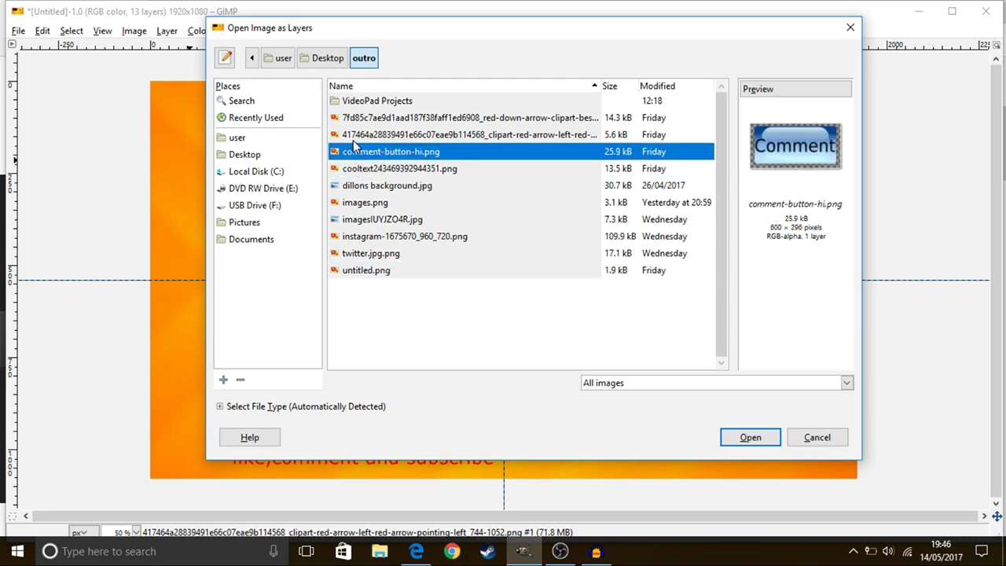
{"action": "left_click", "coordinate": [353, 138]}
{"action": "left_click", "coordinate": [353, 120]}
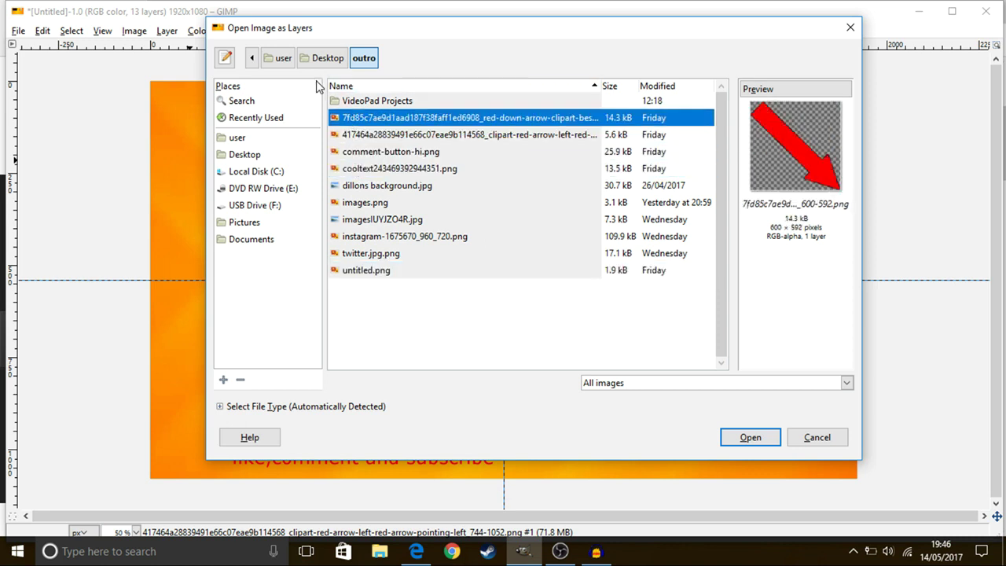
Browse user, Local Disk (C:) and Desktop to show the outro and youtube folders.
{"action": "left_click", "coordinate": [269, 141]}
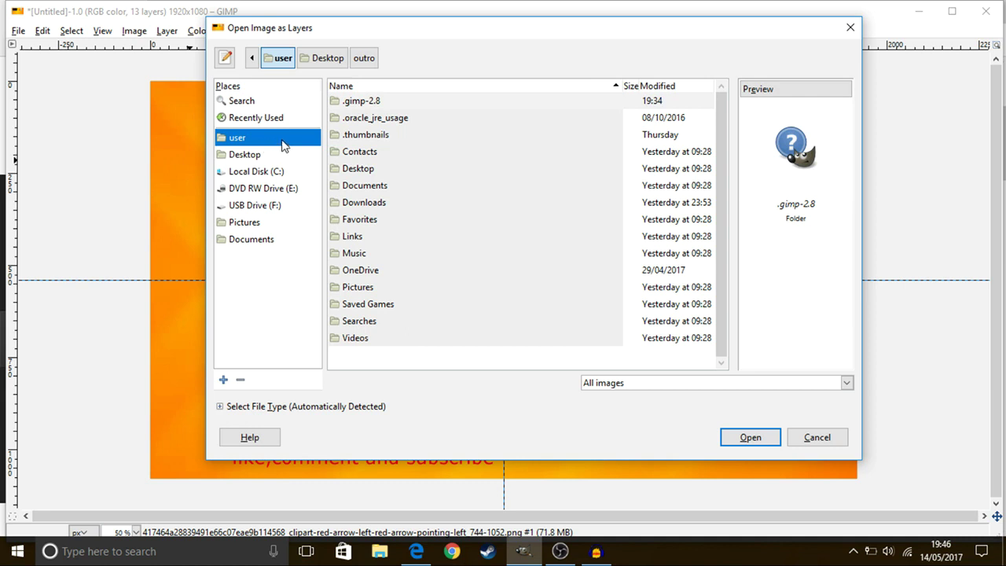
{"action": "left_click", "coordinate": [275, 173]}
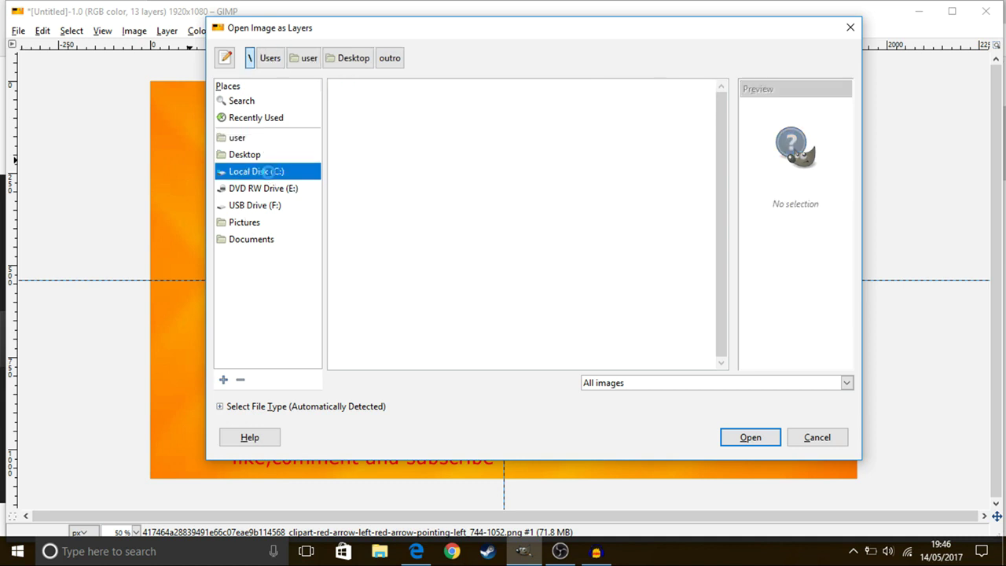
{"action": "left_click", "coordinate": [259, 159]}
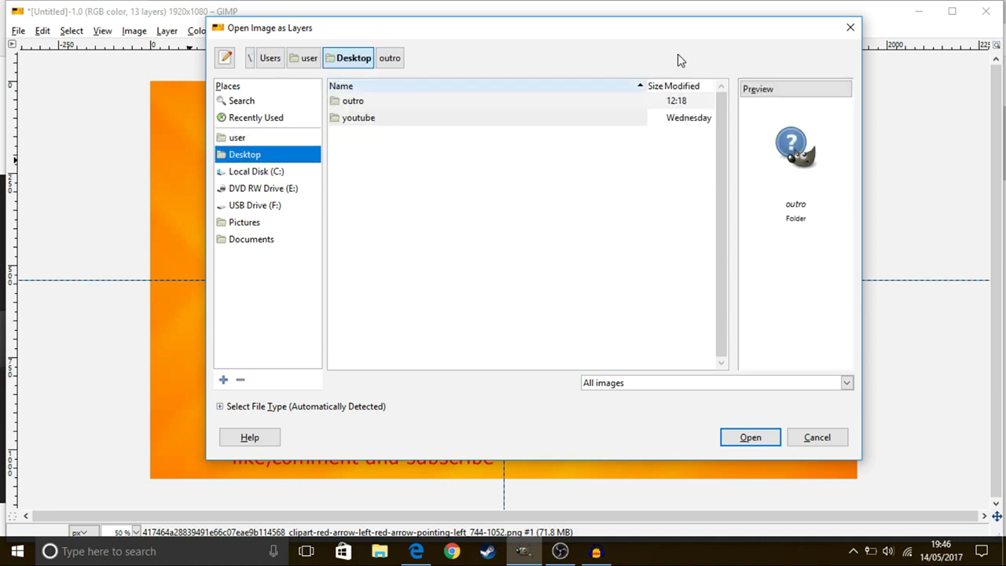
Cancel the file dialog and search Google Images for 'like button'.
{"action": "left_click", "coordinate": [816, 439]}
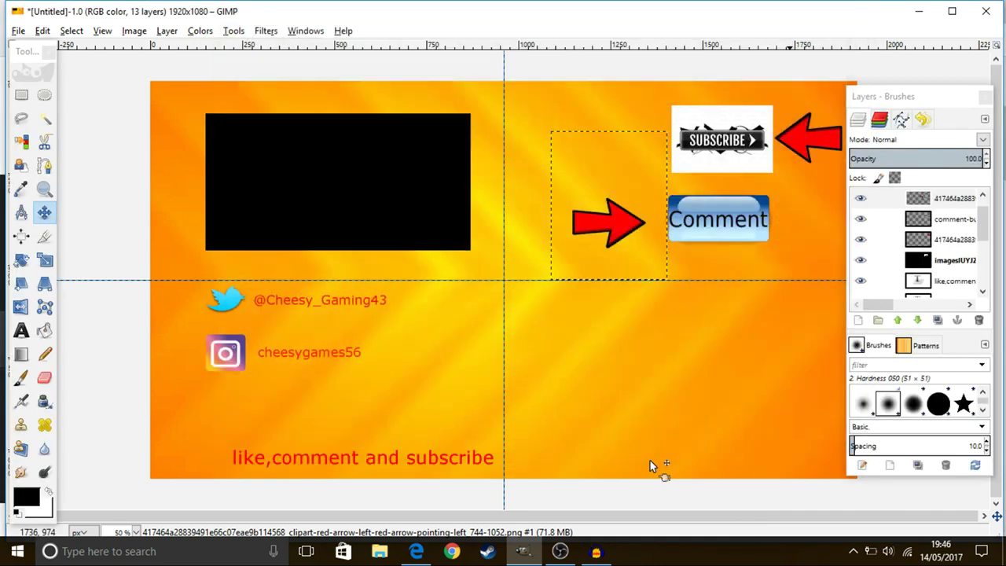
{"action": "left_click", "coordinate": [425, 559]}
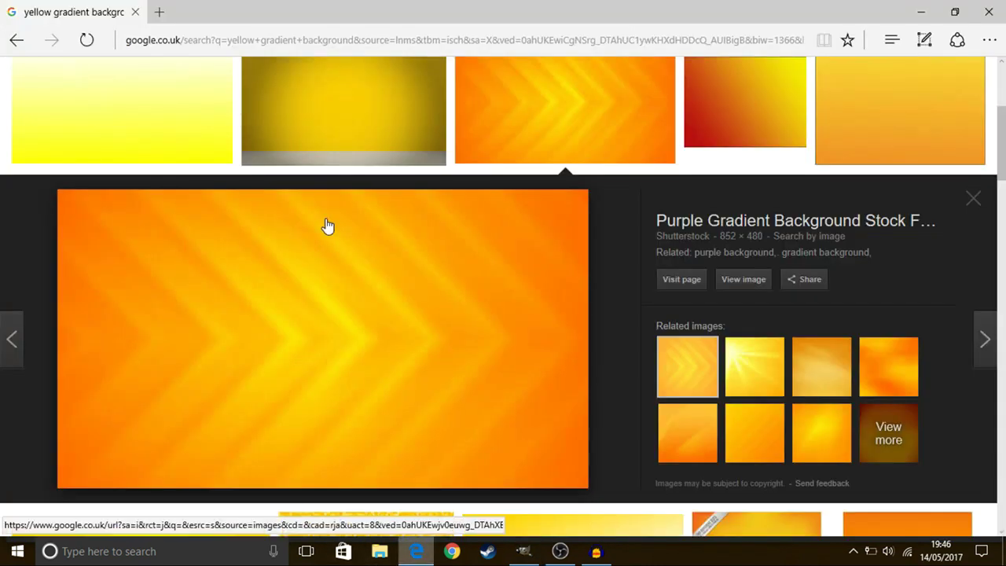
{"action": "scroll", "coordinate": [283, 134], "scroll_direction": "up", "scroll_amount": 3}
{"action": "left_click_drag", "start_coordinate": [271, 88], "coordinate": [31, 90]}
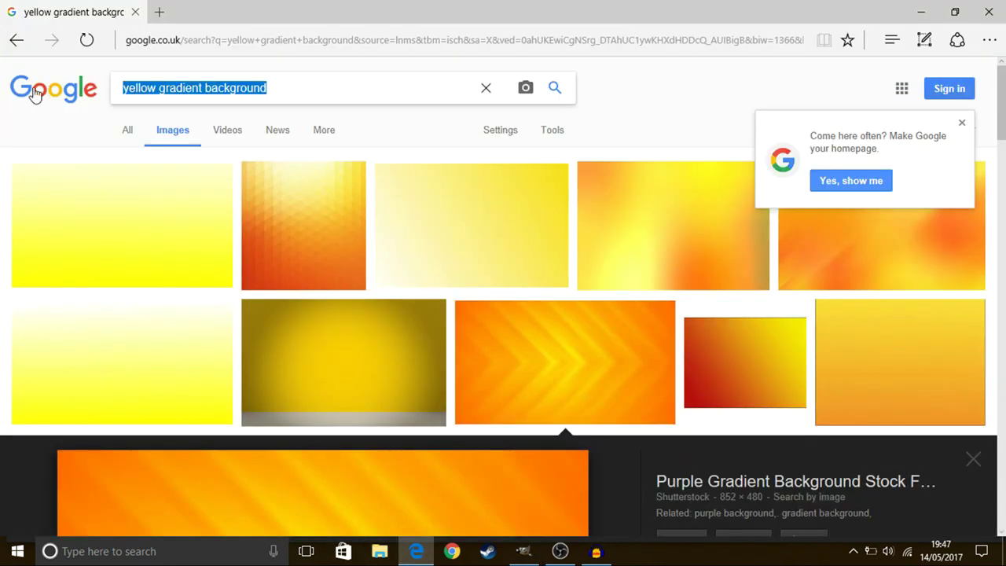
{"action": "key", "text": "BackSpace"}
{"action": "type", "text": "li"}
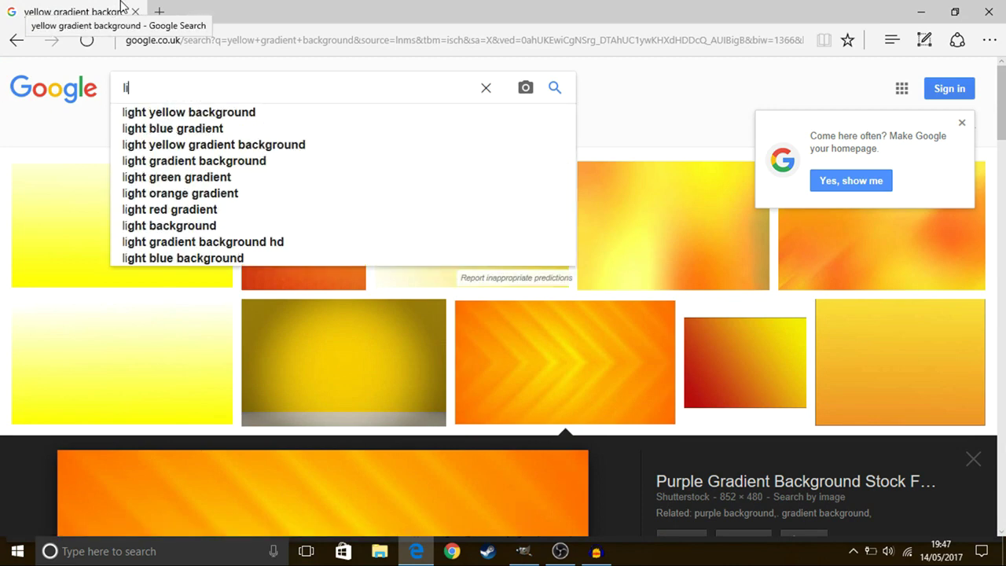
{"action": "type", "text": "ke bu"}
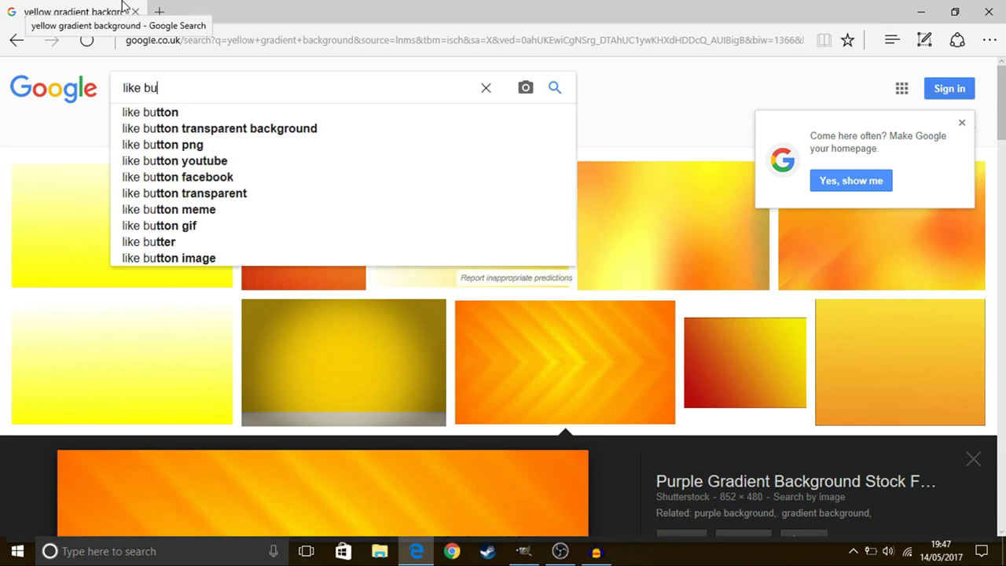
{"action": "type", "text": "tton"}
{"action": "key", "text": "Return"}
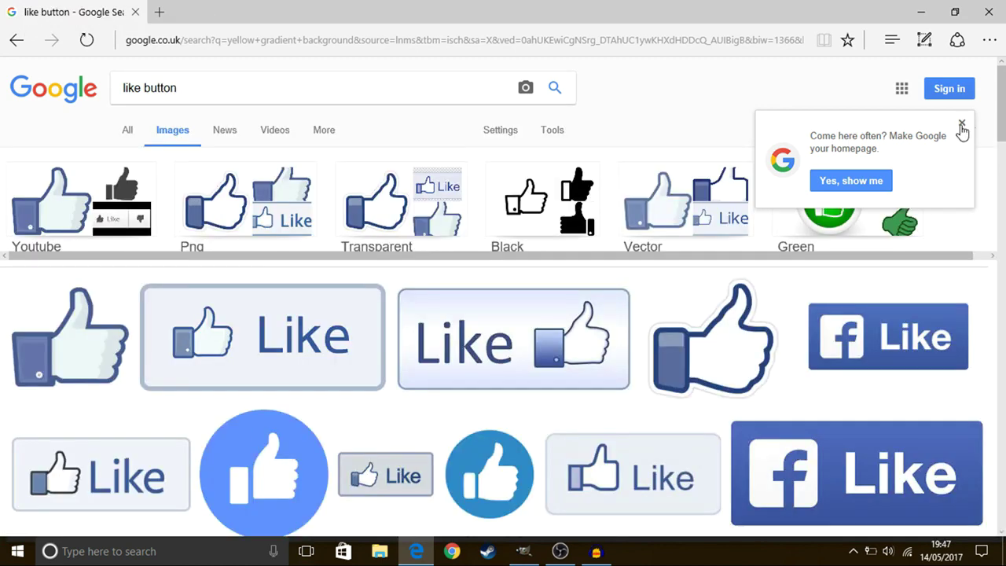
Save the thumbs-up image as like-button-png-2 in Desktop\outro.
{"action": "left_click", "coordinate": [960, 123]}
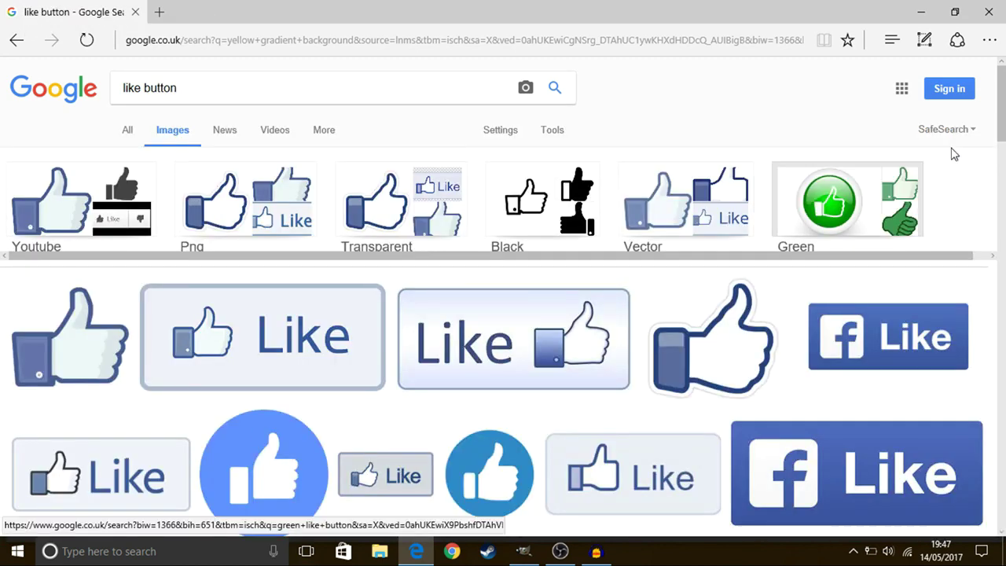
{"action": "left_click", "coordinate": [742, 314]}
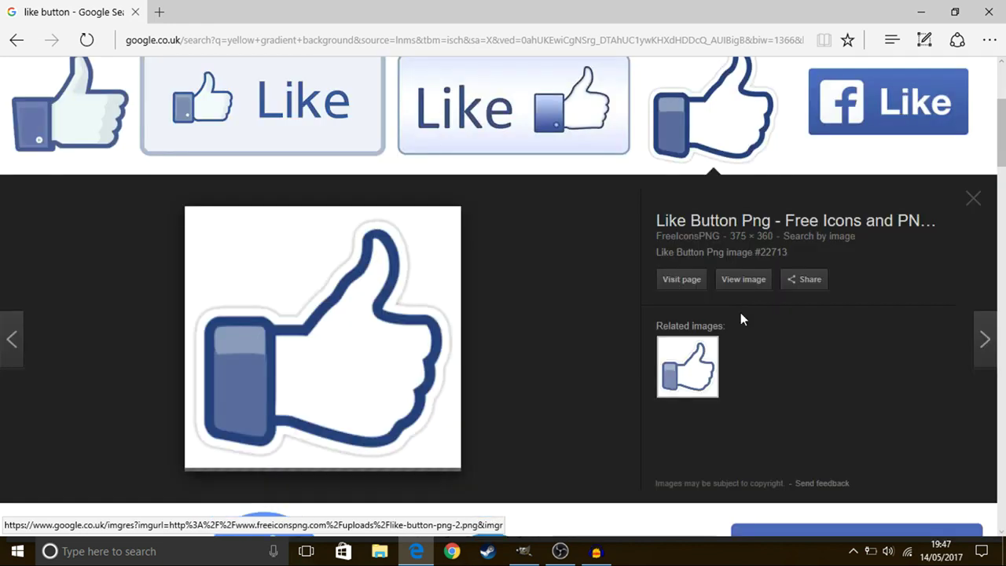
{"action": "right_click", "coordinate": [303, 296]}
{"action": "left_click", "coordinate": [336, 200]}
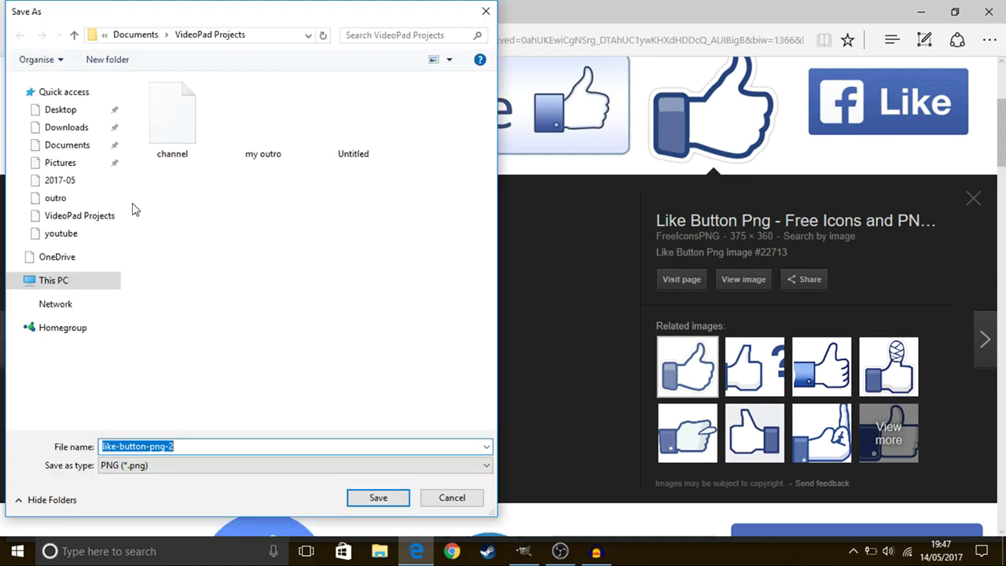
{"action": "left_click", "coordinate": [75, 201]}
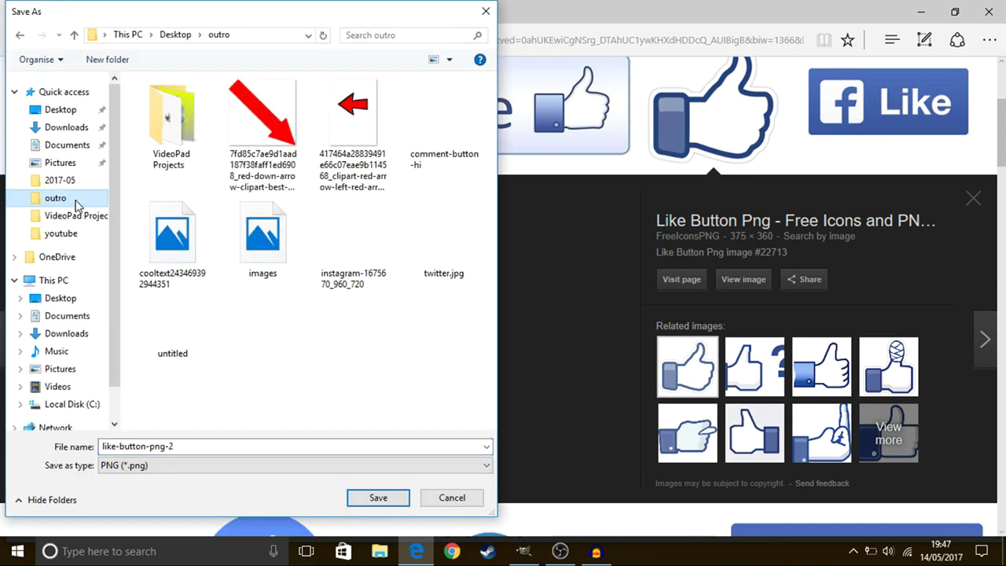
{"action": "left_click", "coordinate": [370, 493]}
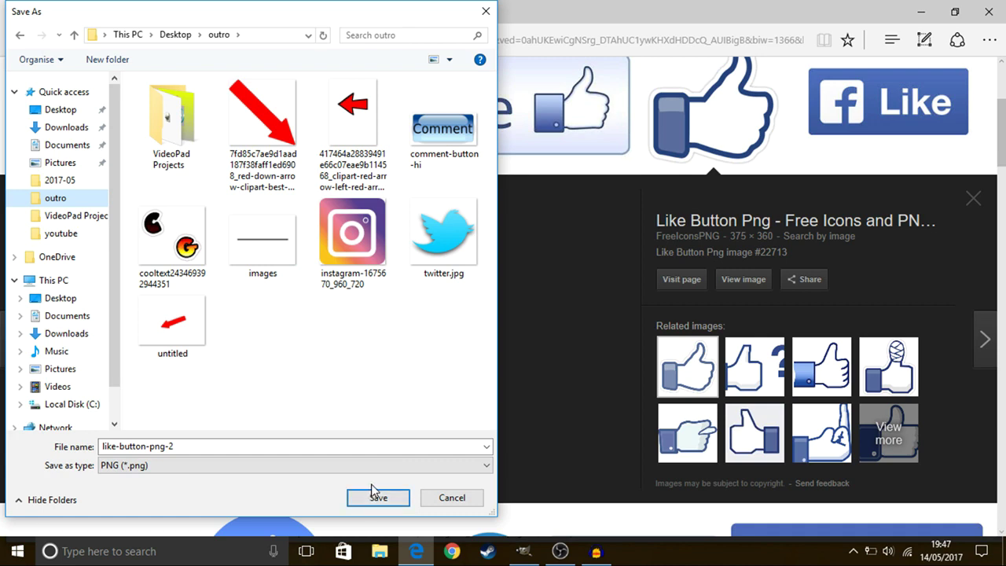
{"action": "left_click", "coordinate": [368, 500]}
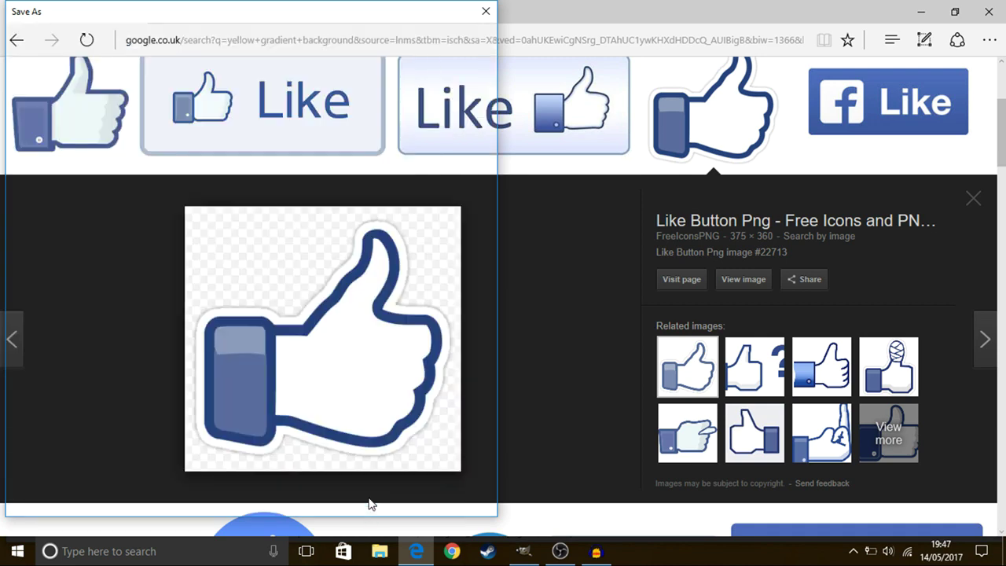
{"action": "left_click", "coordinate": [523, 551]}
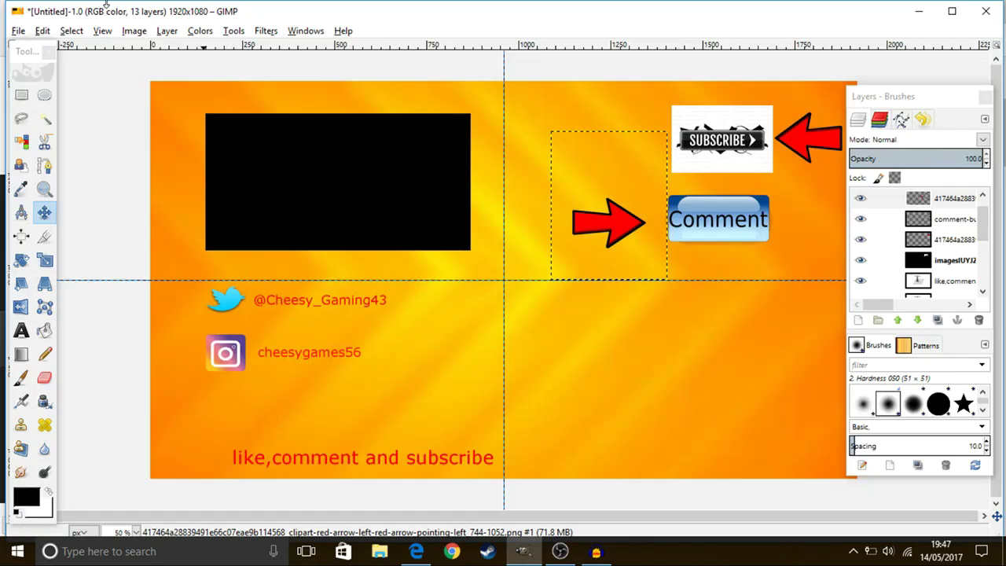
Add like-button-png-2.png as a layer and move it below the Comment button.
{"action": "left_click", "coordinate": [18, 31]}
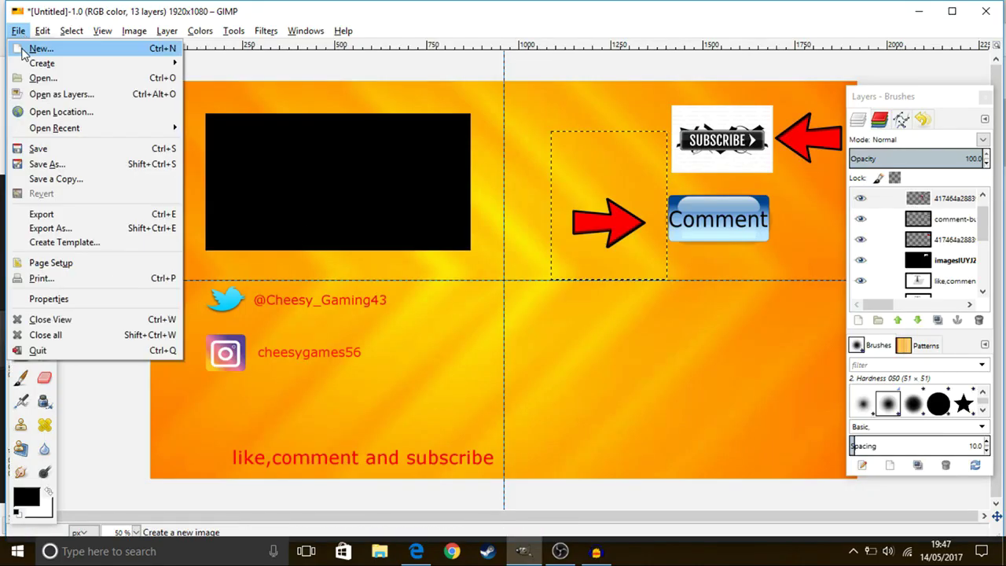
{"action": "left_click", "coordinate": [57, 95]}
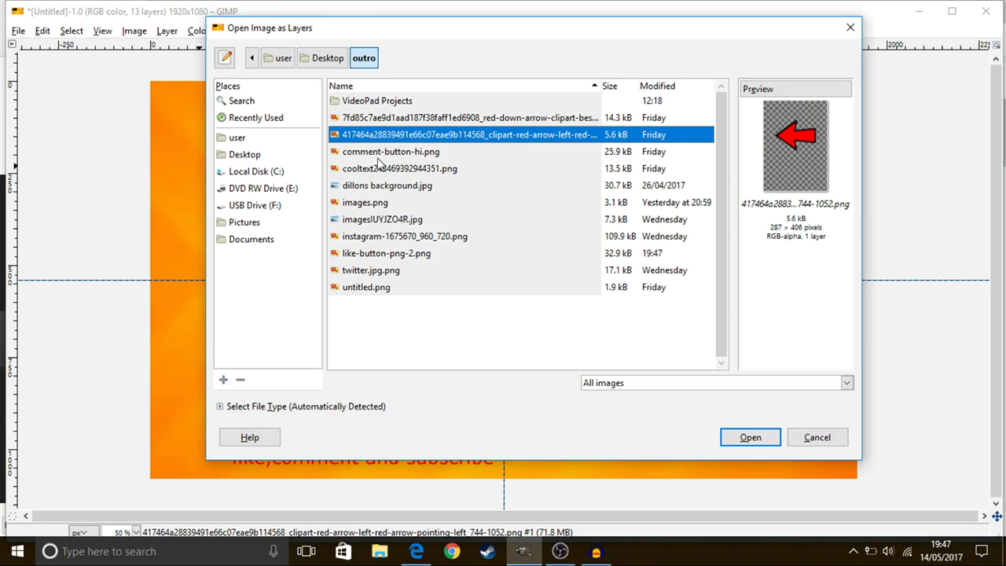
{"action": "left_click", "coordinate": [377, 253]}
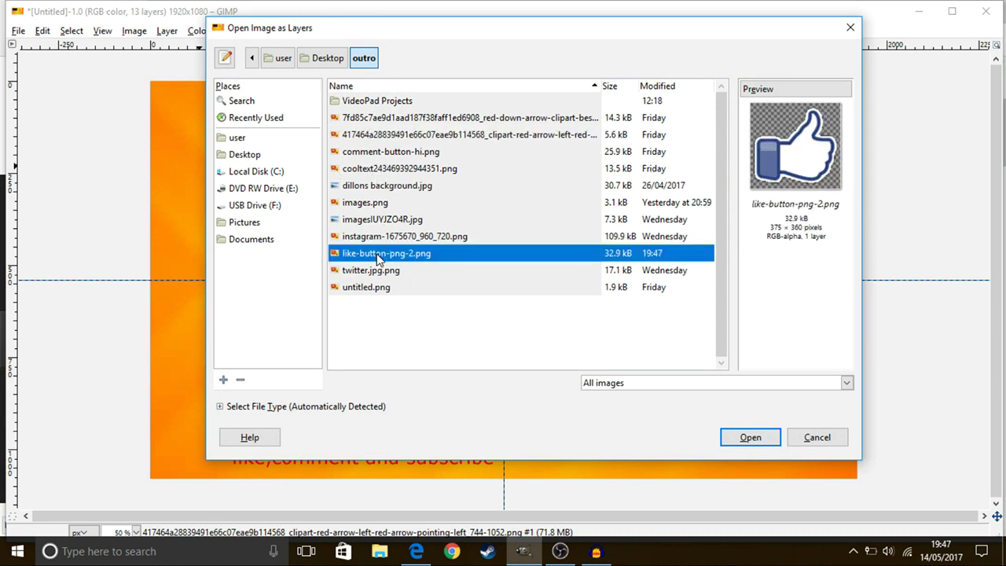
{"action": "double_click", "coordinate": [381, 257]}
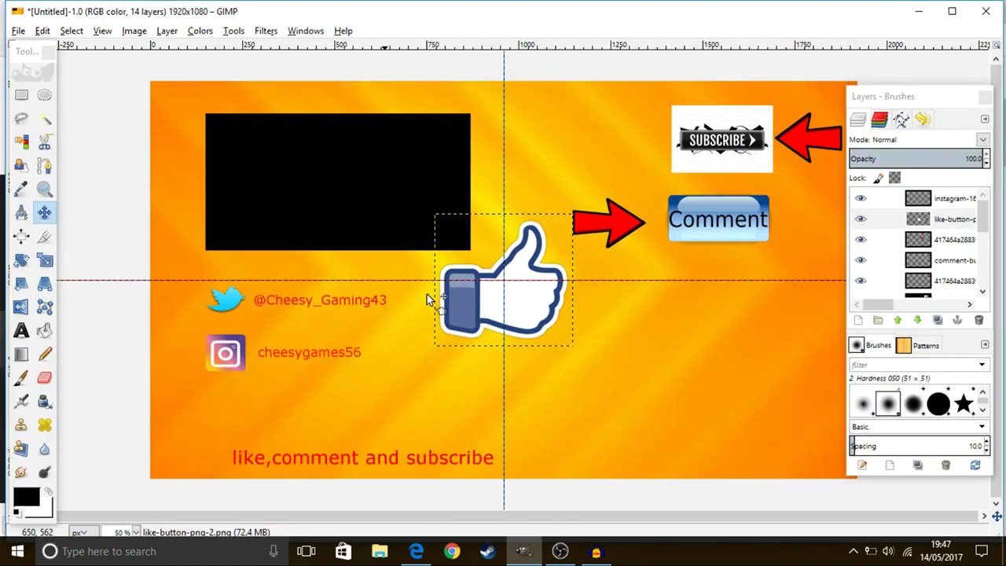
{"action": "left_click", "coordinate": [44, 212]}
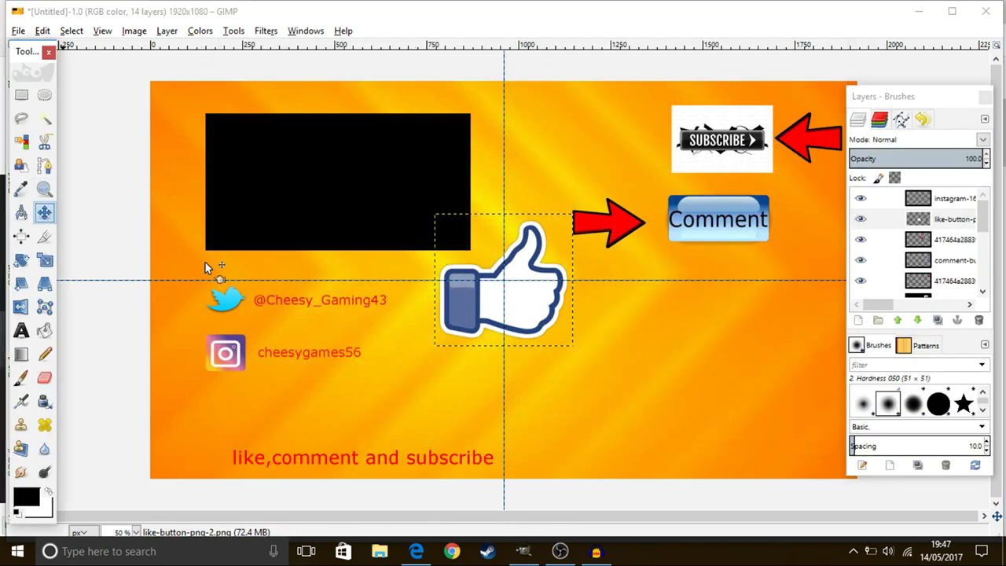
{"action": "left_click_drag", "start_coordinate": [557, 319], "coordinate": [747, 360]}
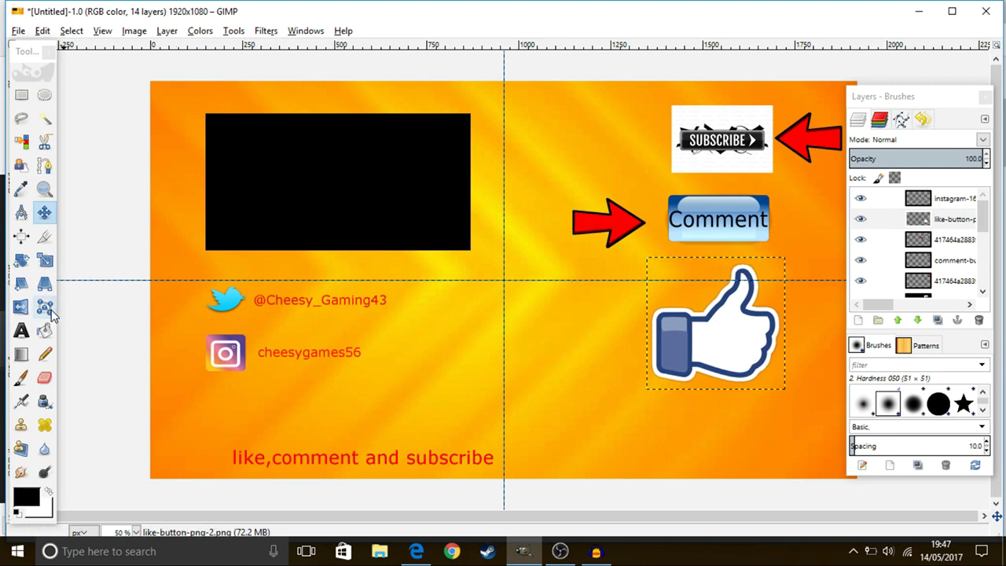
Scale the thumbs-up layer to 283 × 238 px.
{"action": "key", "text": "shift+s"}
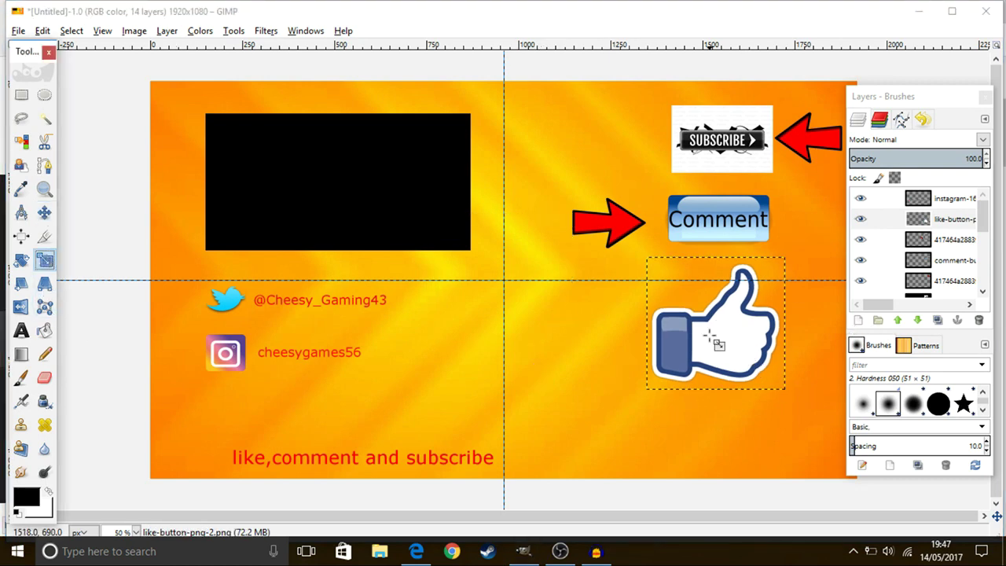
{"action": "key", "text": "Tab"}
{"action": "left_click", "coordinate": [713, 340]}
{"action": "key", "text": "Tab"}
{"action": "left_click_drag", "start_coordinate": [651, 390], "coordinate": [681, 344]}
{"action": "mouse_move", "coordinate": [716, 308]}
{"action": "left_mouse_down"}
{"action": "mouse_move", "coordinate": [733, 303]}
{"action": "mouse_move", "coordinate": [729, 313]}
{"action": "left_mouse_up"}
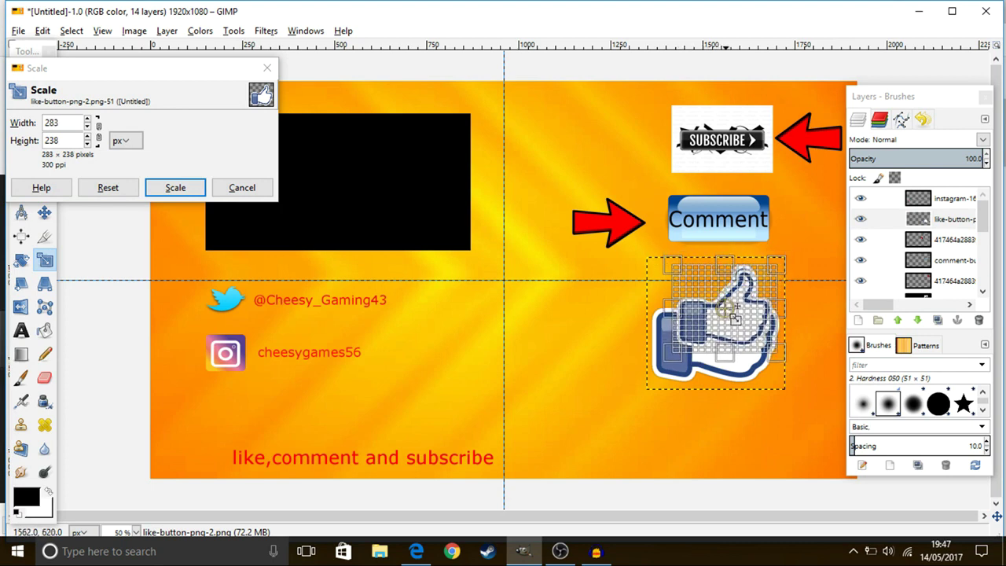
{"action": "left_click", "coordinate": [174, 187]}
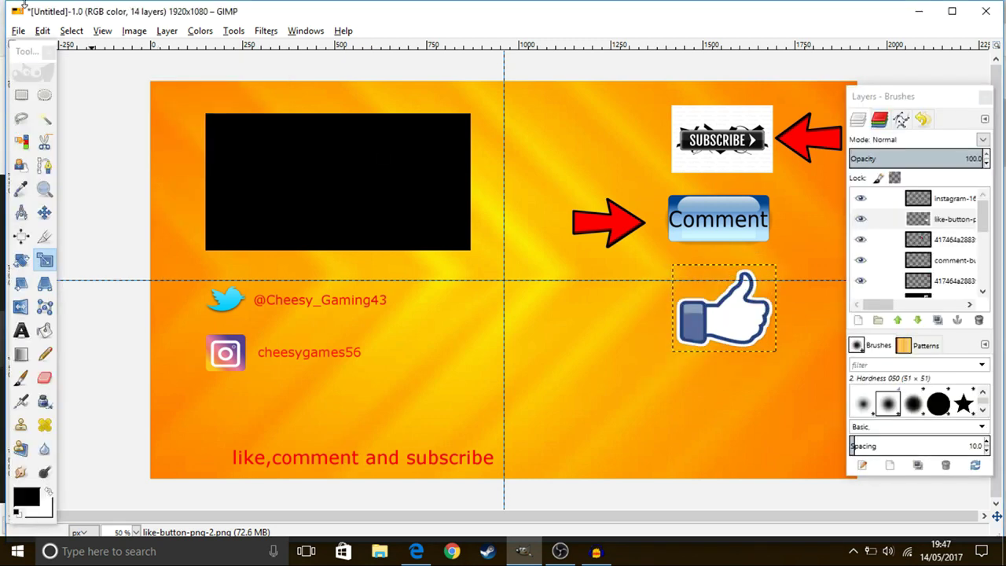
Add the left-pointing red arrow image file as a new layer.
{"action": "left_click", "coordinate": [17, 31]}
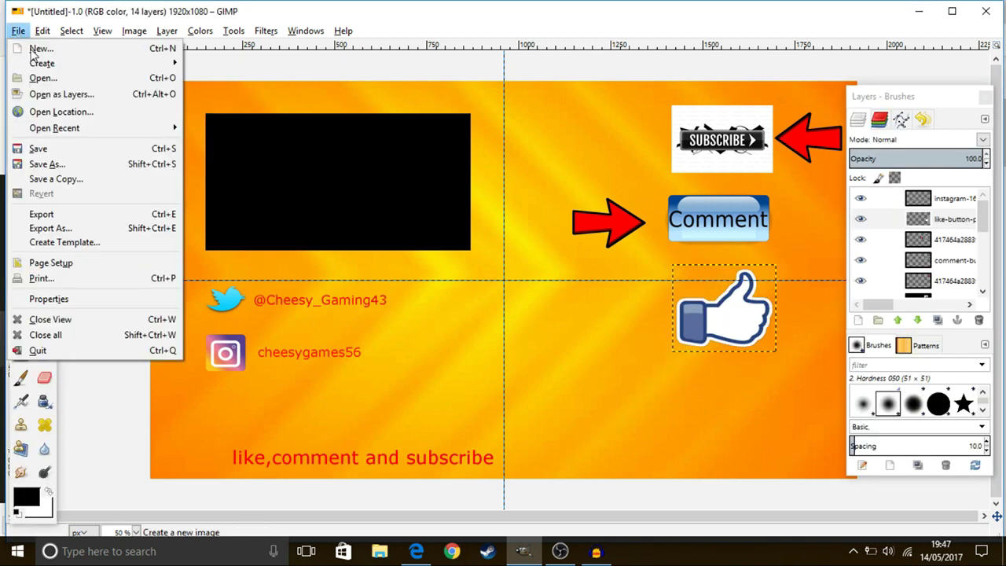
{"action": "left_click", "coordinate": [70, 94]}
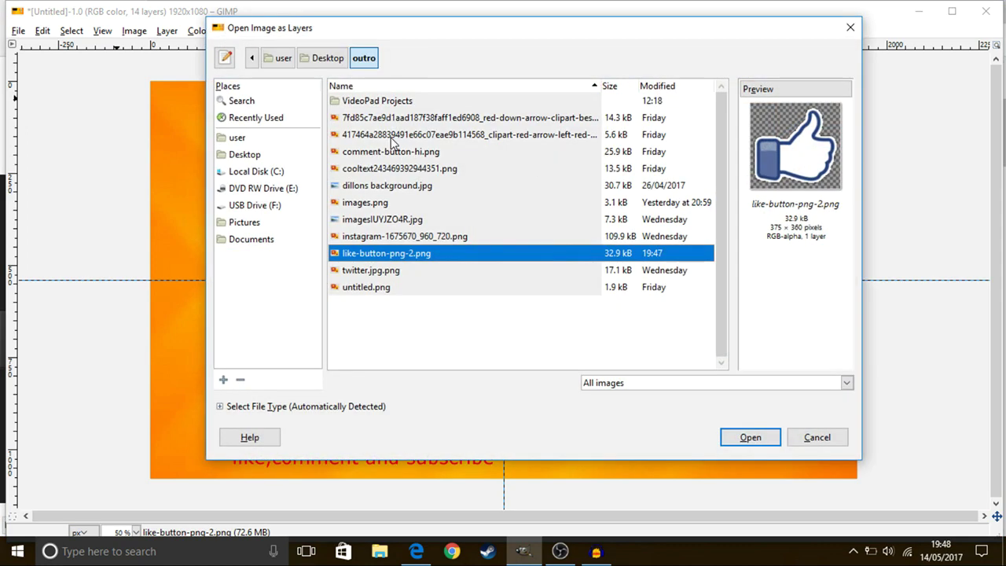
{"action": "left_click", "coordinate": [393, 137]}
{"action": "double_click", "coordinate": [432, 139]}
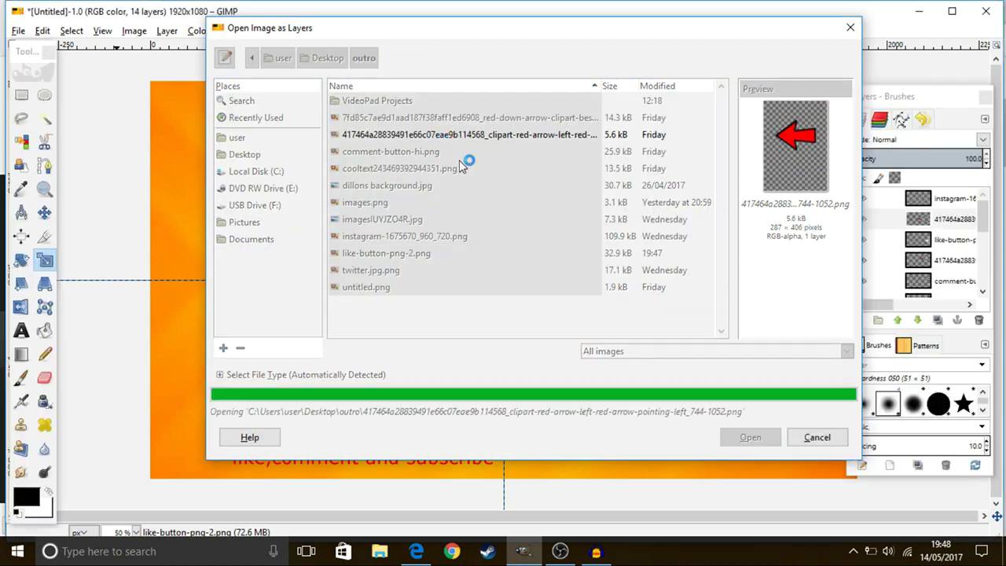
Scale the arrow to 291 × 406 px and place it right of the thumbs-up.
{"action": "left_click", "coordinate": [525, 268]}
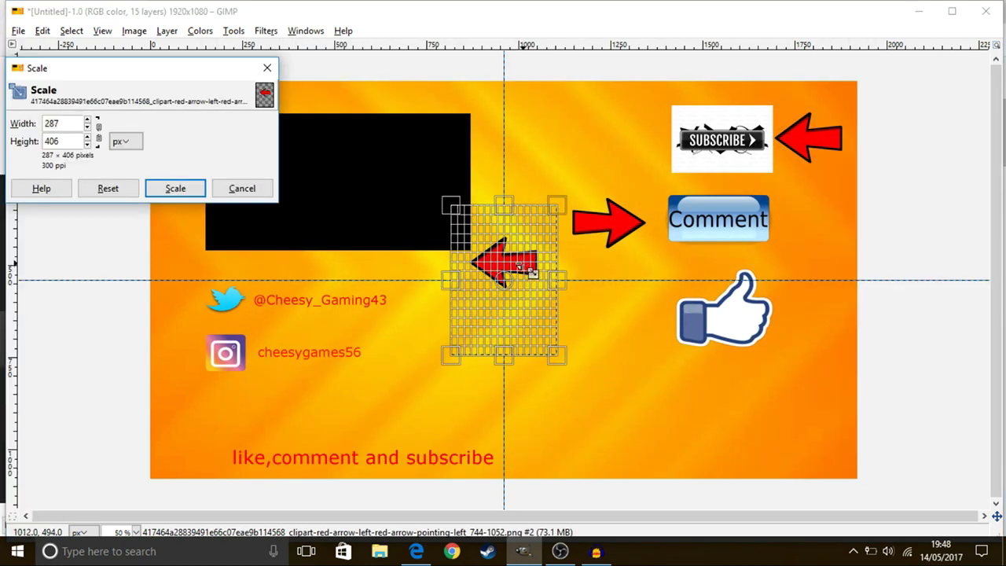
{"action": "key", "text": "Tab"}
{"action": "mouse_move", "coordinate": [518, 283]}
{"action": "left_mouse_down"}
{"action": "mouse_move", "coordinate": [741, 357]}
{"action": "mouse_move", "coordinate": [818, 342]}
{"action": "mouse_move", "coordinate": [761, 338]}
{"action": "left_mouse_up"}
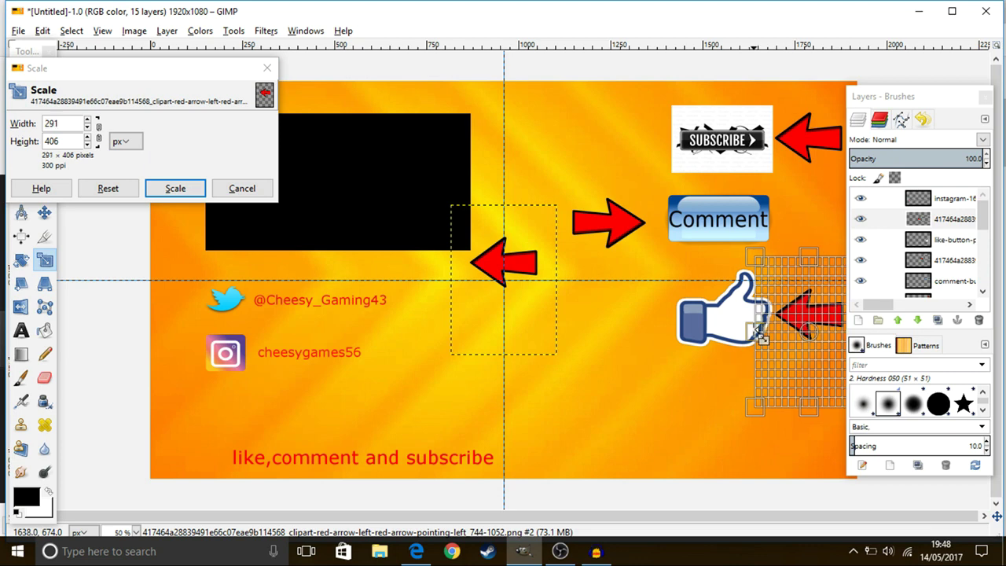
{"action": "left_click", "coordinate": [178, 189]}
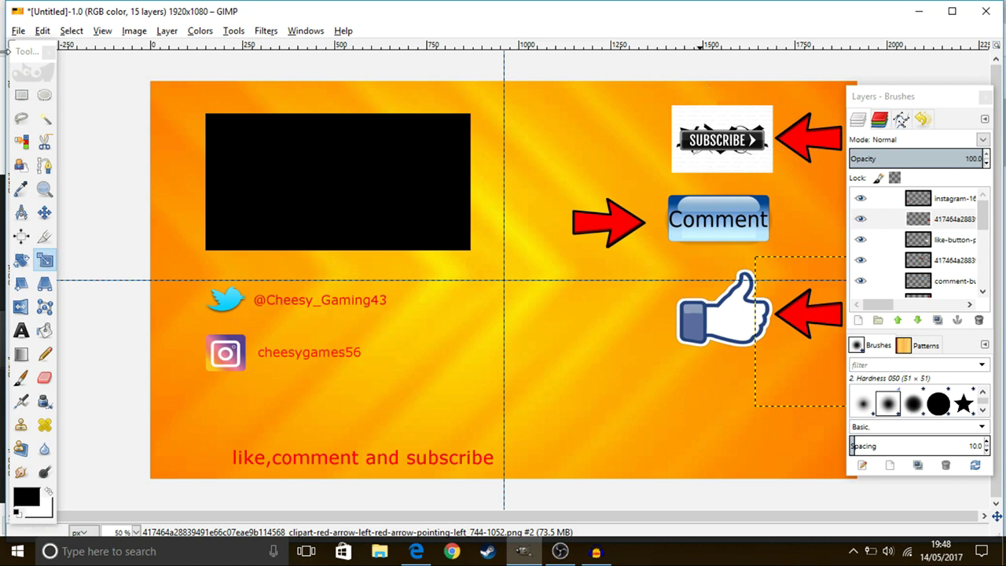
Export the image as 'youtube outro.png' into the VideoPad Projects folder.
{"action": "left_click", "coordinate": [17, 30]}
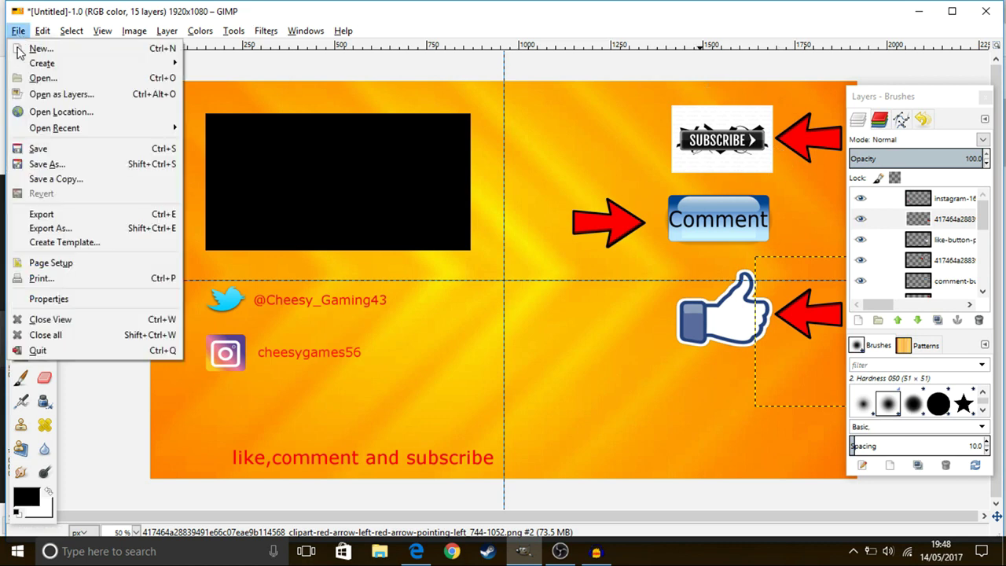
{"action": "left_click", "coordinate": [71, 213]}
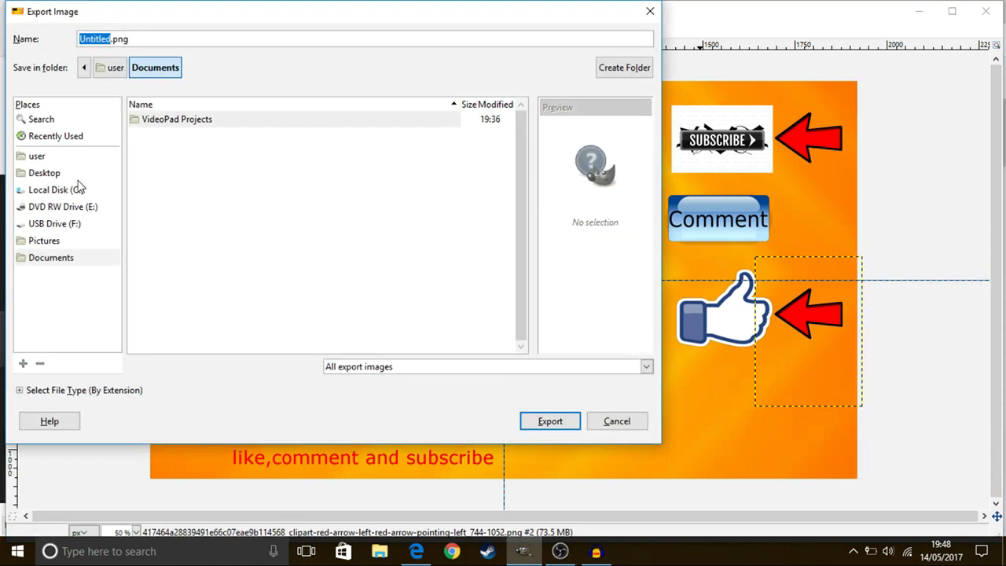
{"action": "double_click", "coordinate": [175, 119]}
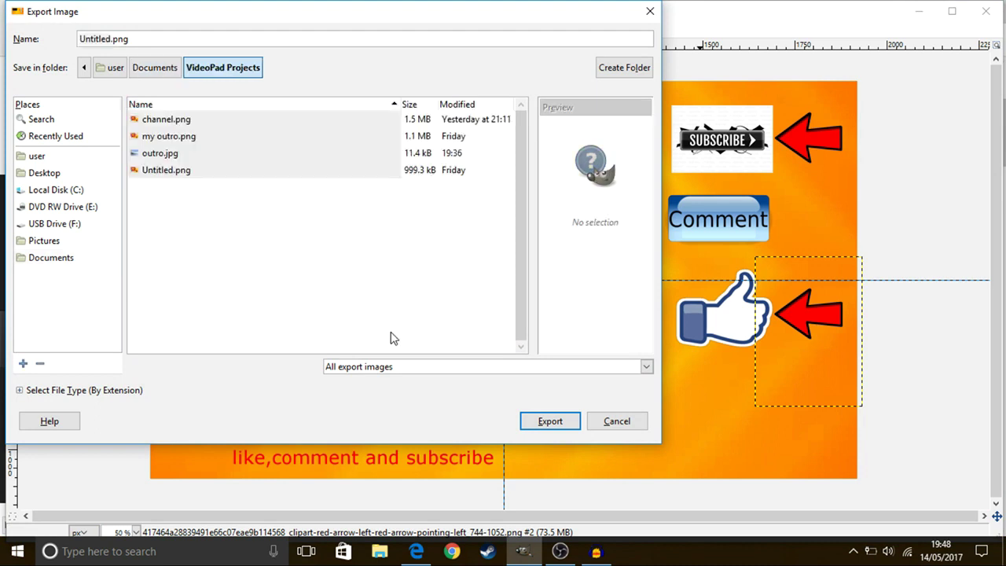
{"action": "double_click", "coordinate": [109, 38]}
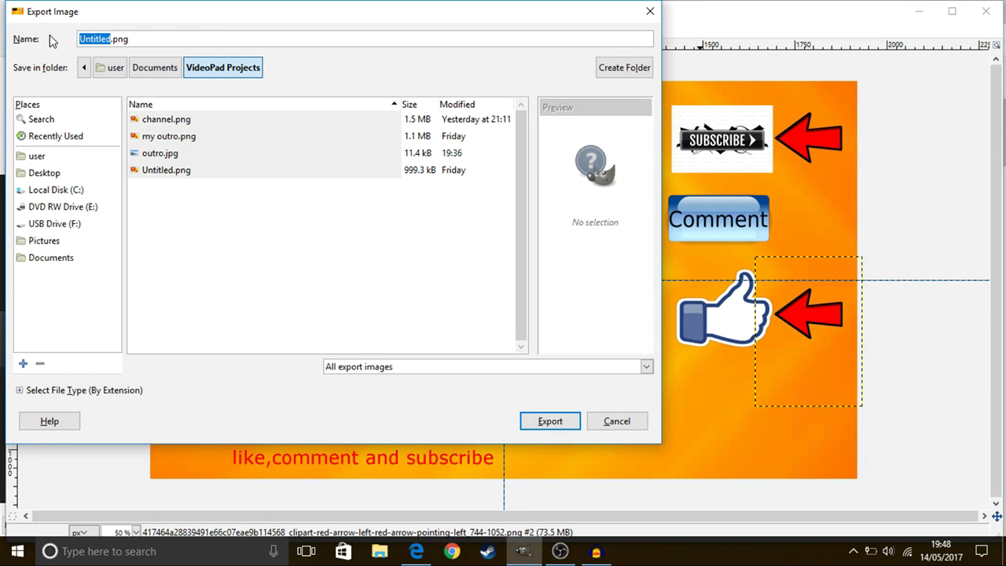
{"action": "key", "text": "BackSpace"}
{"action": "type", "text": "you"}
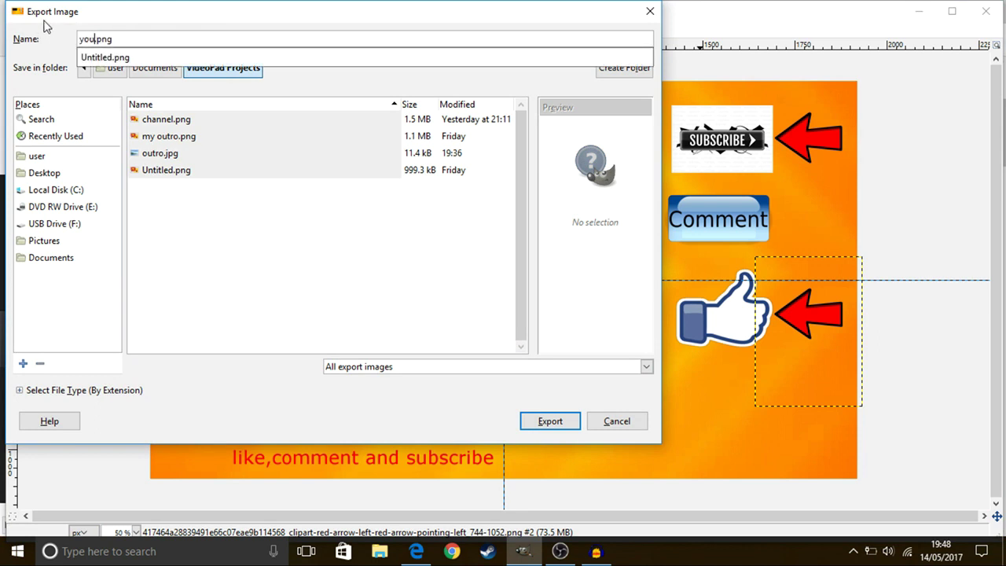
{"action": "type", "text": "tube outro"}
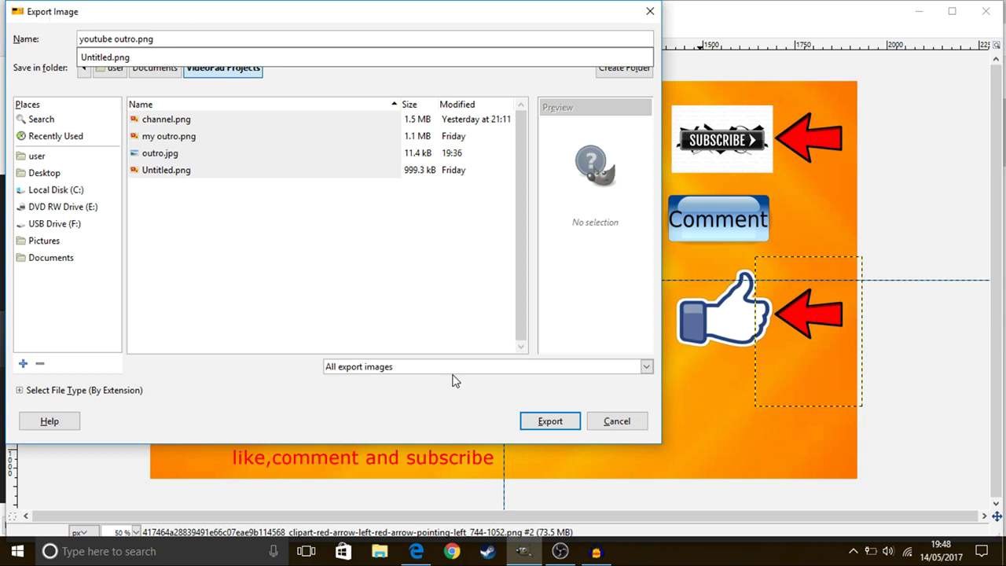
{"action": "left_click", "coordinate": [540, 428]}
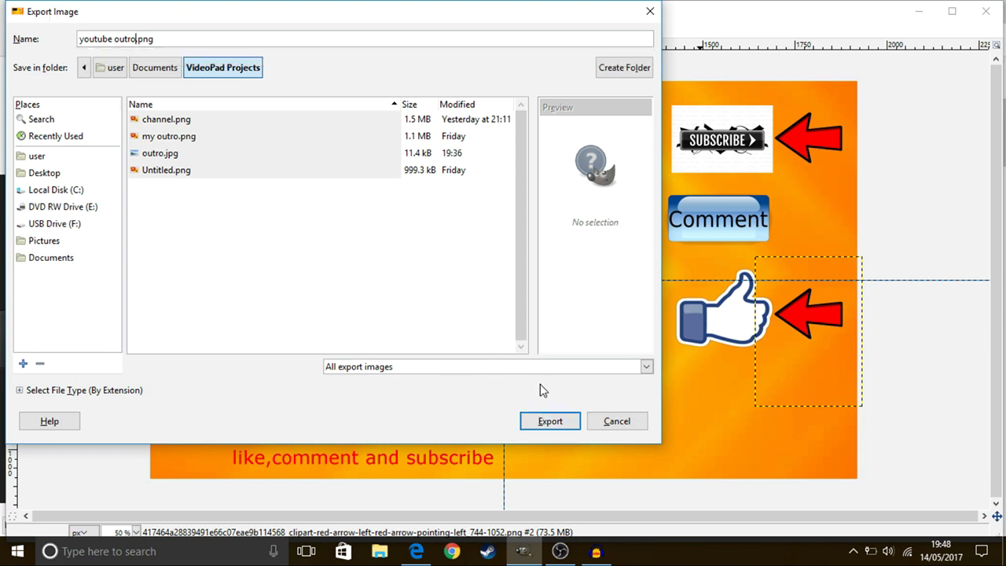
{"action": "left_click", "coordinate": [539, 425]}
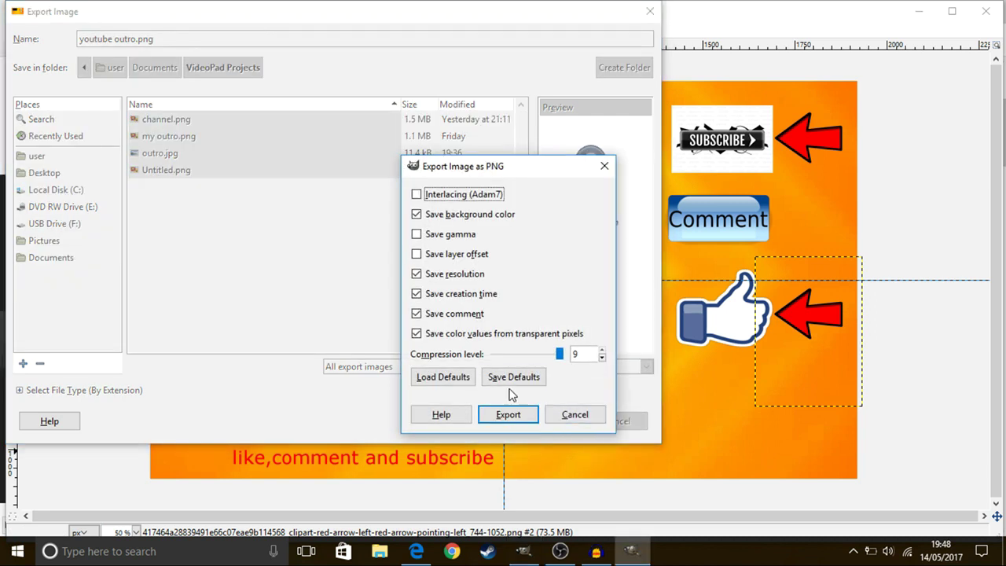
Enable save layer offset, save gamma and interlacing, then confirm the PNG export.
{"action": "left_click", "coordinate": [439, 255]}
{"action": "left_click", "coordinate": [442, 233]}
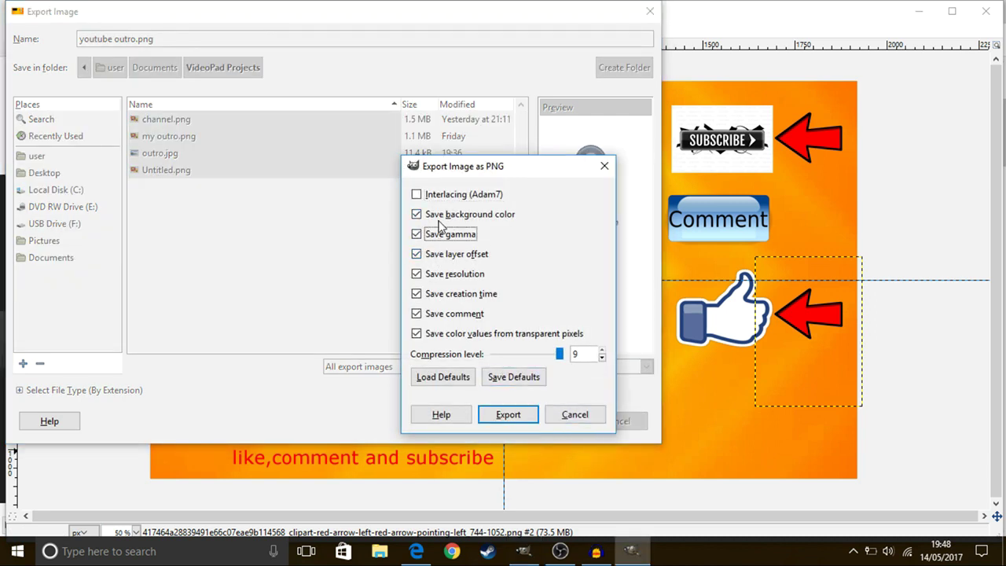
{"action": "left_click", "coordinate": [462, 195]}
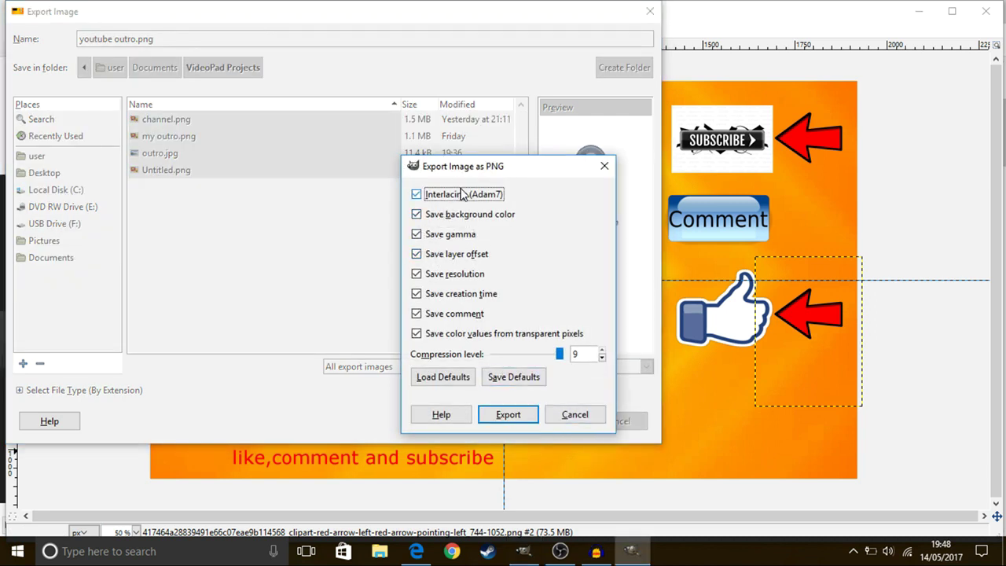
{"action": "left_click", "coordinate": [510, 416]}
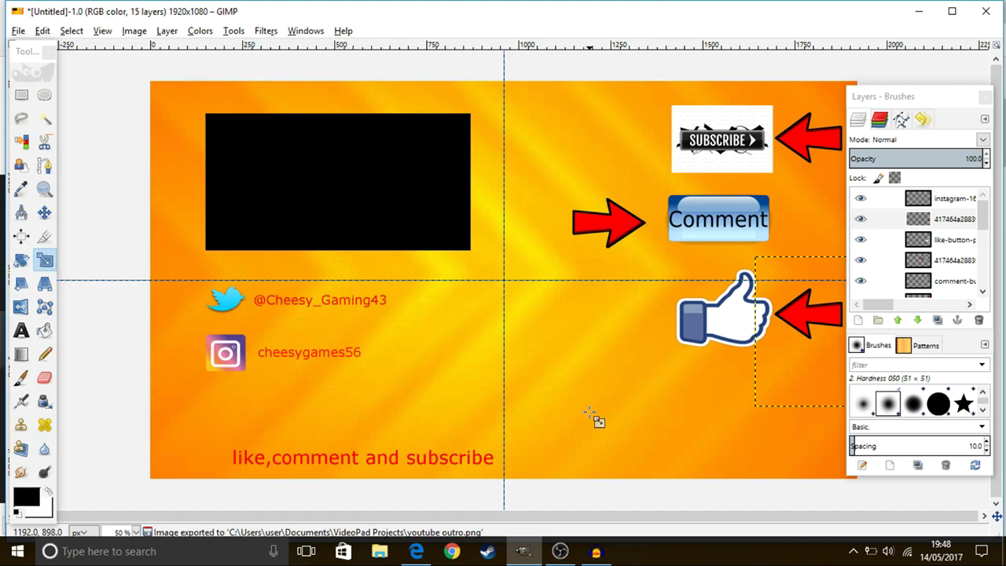
Close the outro, saving it as youtube outro.xcf in VideoPad Projects, then quit GIMP.
{"action": "left_click", "coordinate": [986, 14]}
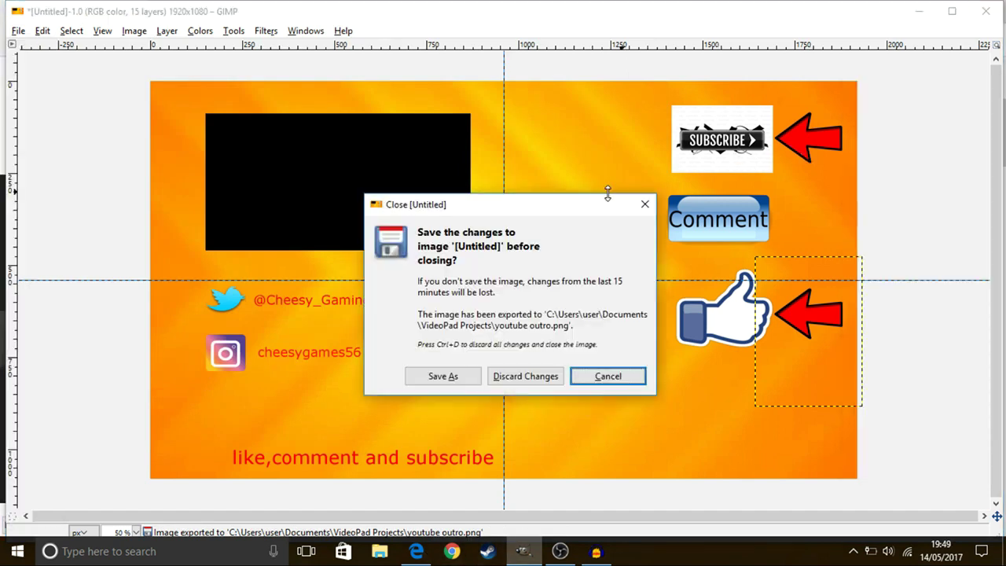
{"action": "left_click", "coordinate": [442, 377]}
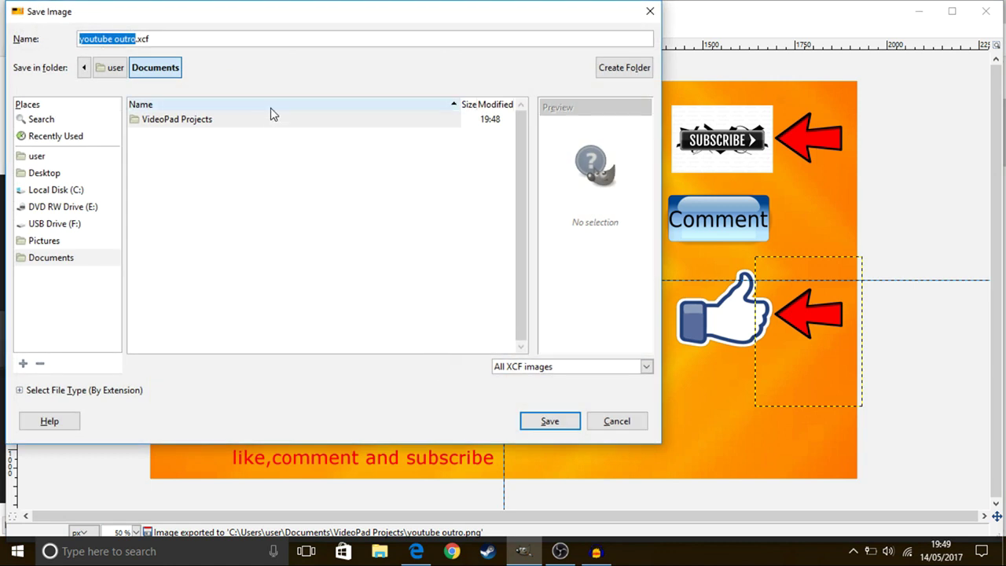
{"action": "left_click", "coordinate": [271, 116]}
{"action": "double_click", "coordinate": [273, 118]}
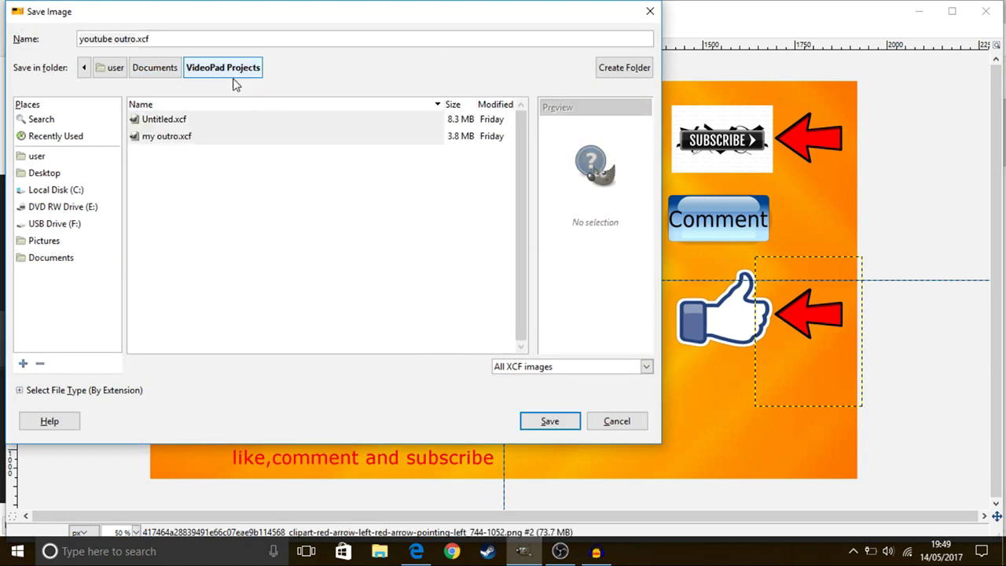
{"action": "left_click", "coordinate": [545, 421]}
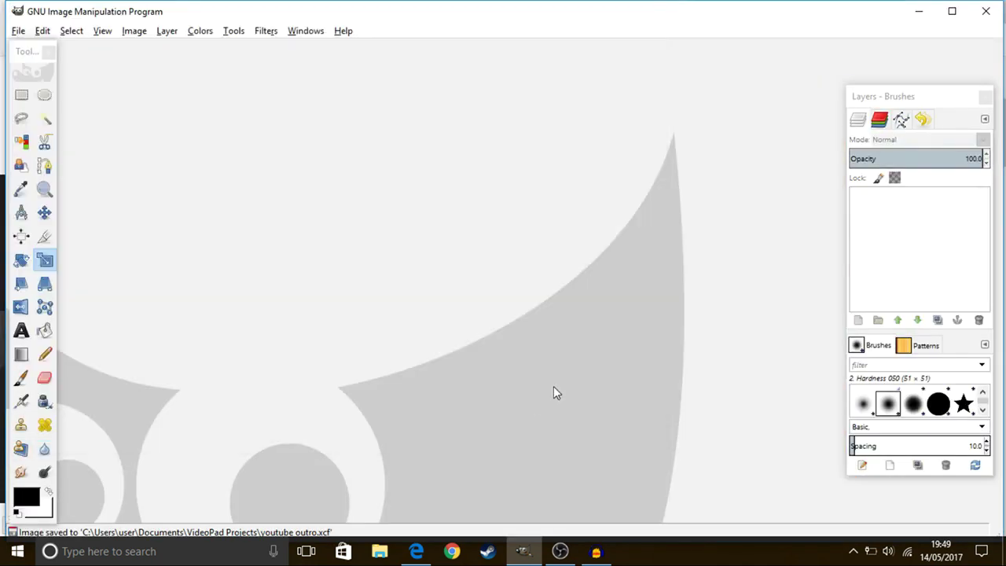
{"action": "left_click", "coordinate": [985, 11]}
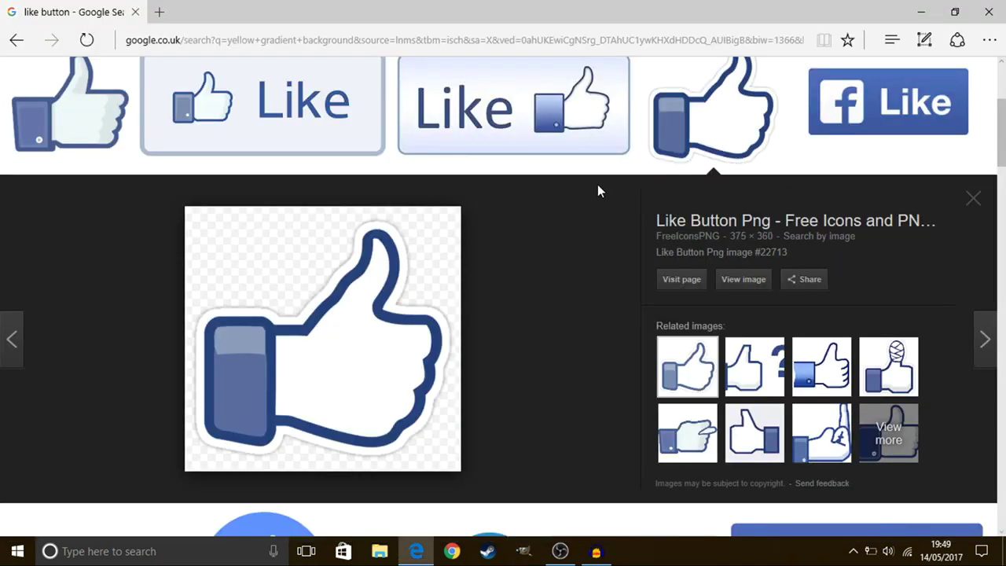
Close Edge, open VideoPad Projects in File Explorer and preview the 'my outro' image.
{"action": "left_click", "coordinate": [989, 11]}
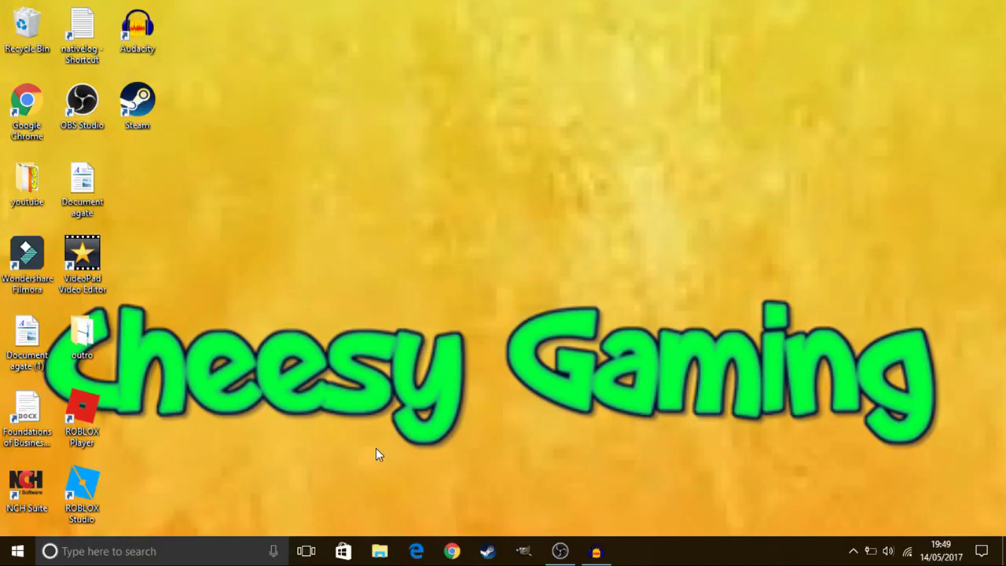
{"action": "left_click", "coordinate": [365, 552]}
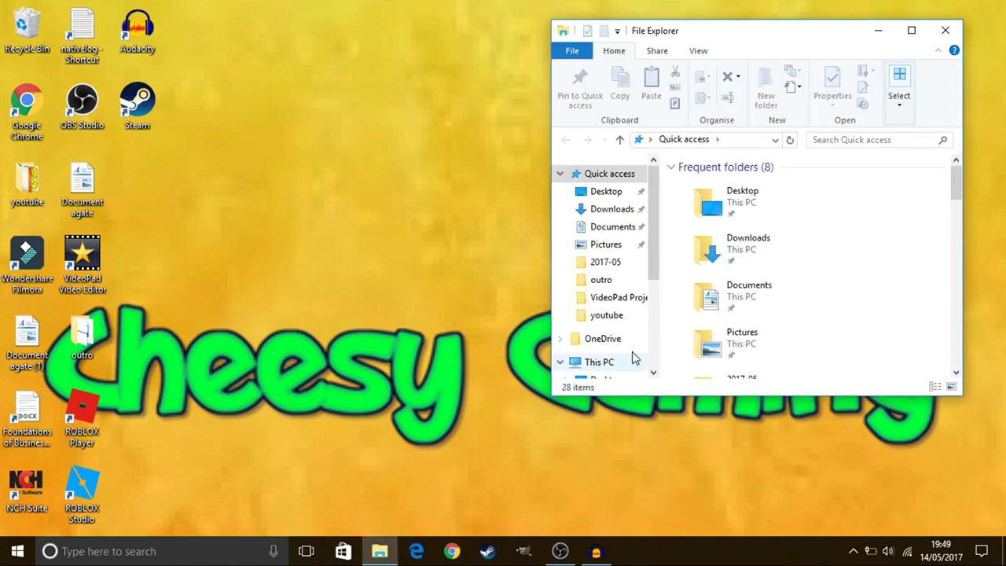
{"action": "left_click", "coordinate": [625, 299]}
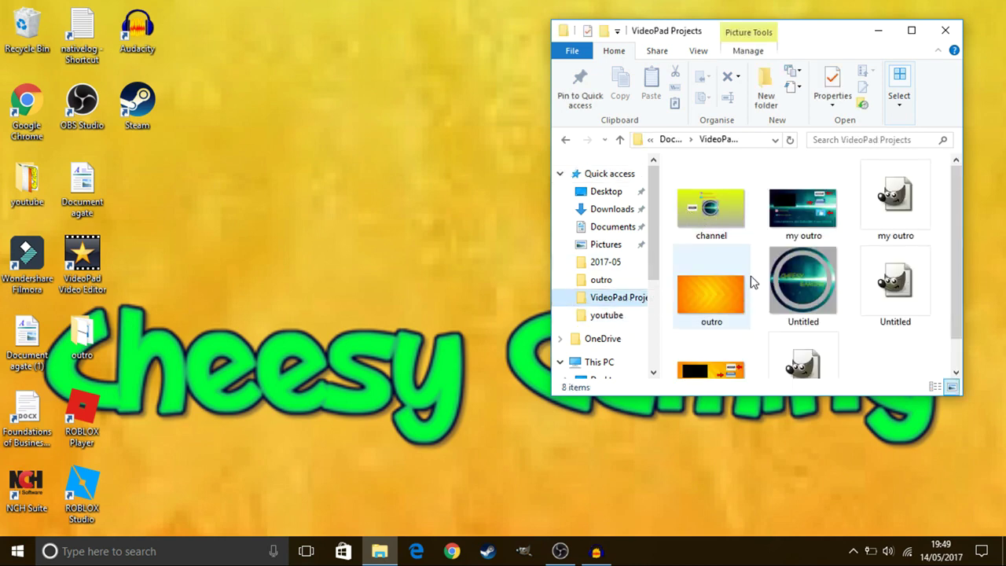
{"action": "left_click", "coordinate": [820, 214]}
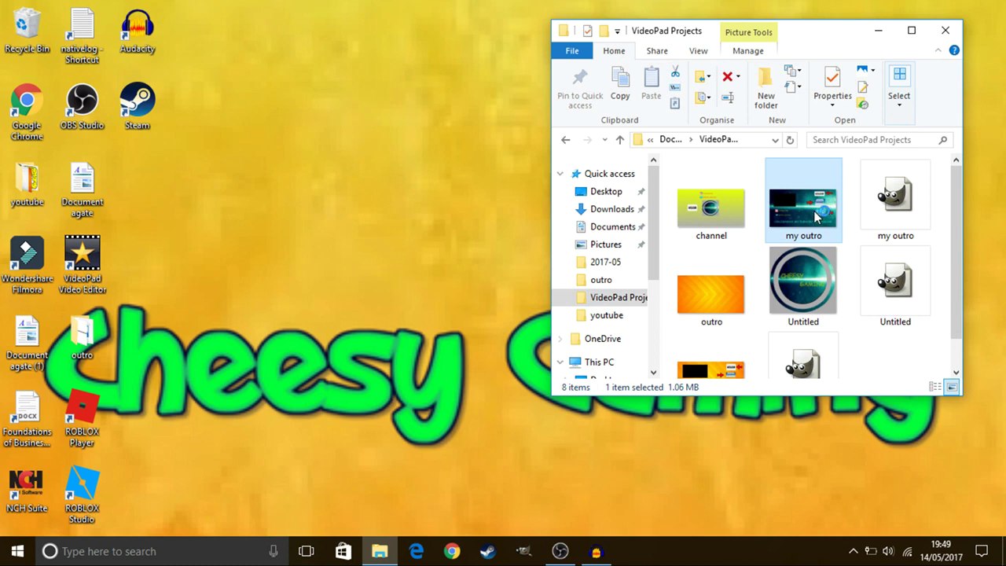
{"action": "double_click", "coordinate": [820, 216]}
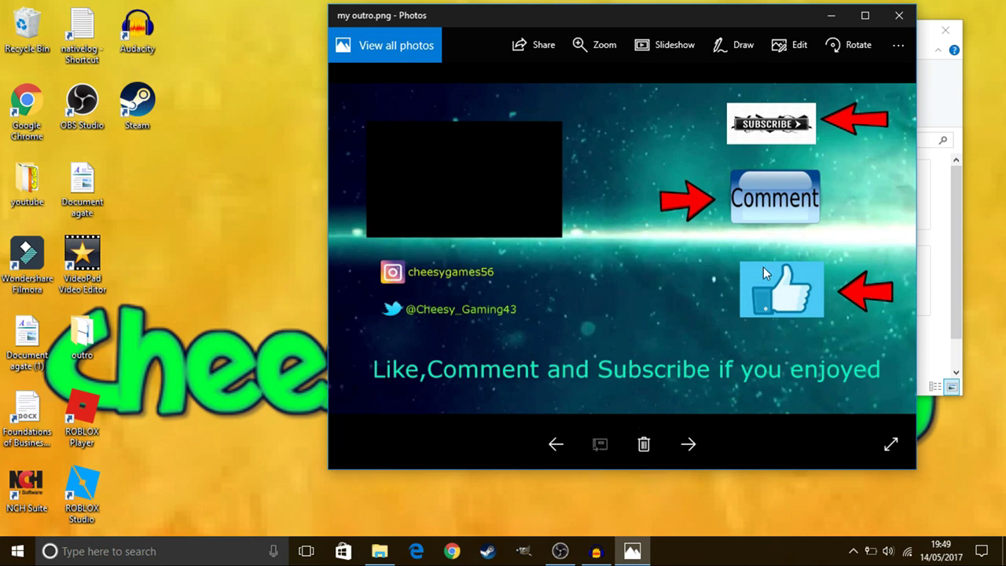
{"action": "left_click", "coordinate": [899, 14]}
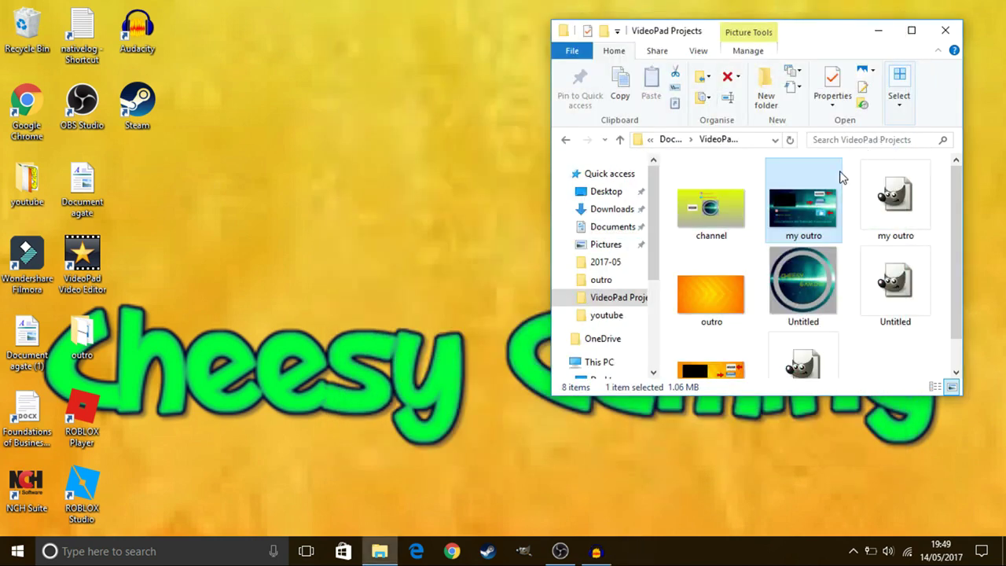
Preview the exported 'youtube outro' image in Photos, then close it.
{"action": "scroll", "coordinate": [794, 220], "scroll_direction": "down", "scroll_amount": 1}
{"action": "left_click", "coordinate": [727, 358]}
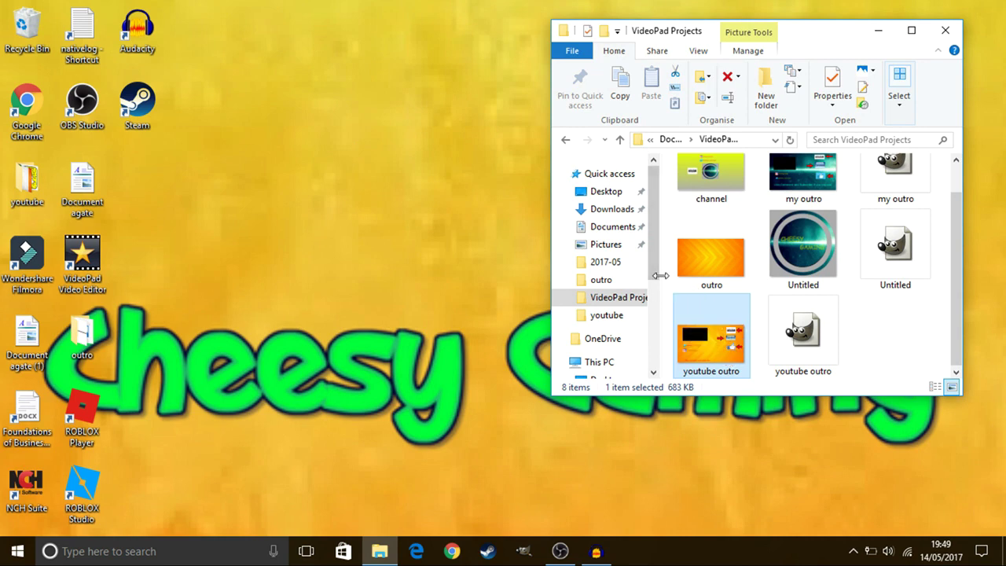
{"action": "double_click", "coordinate": [682, 306]}
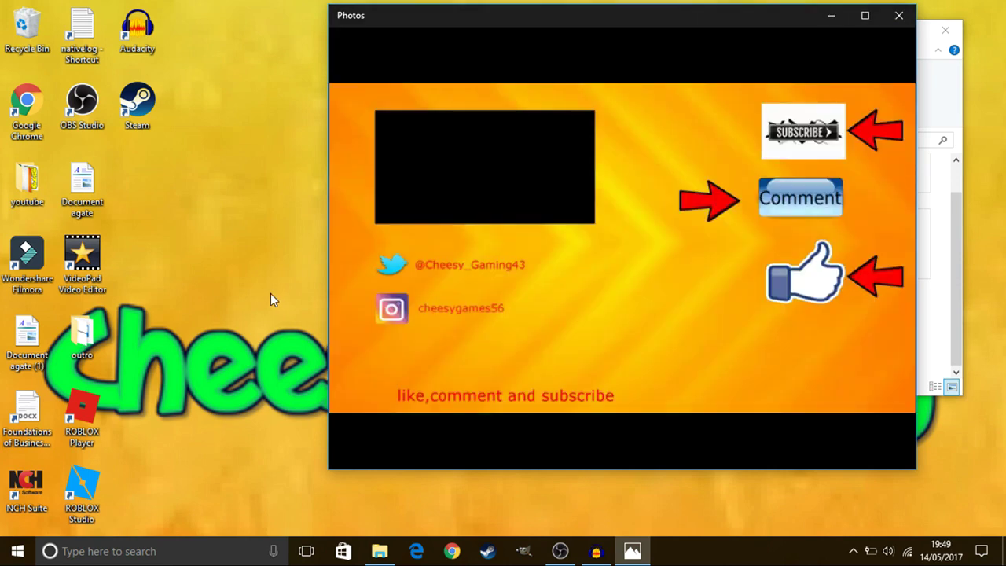
{"action": "left_click", "coordinate": [896, 18]}
Stop the OBS Studio screen recording and bring up GIMP's Open Image as Layers dialog.
{"action": "left_click", "coordinate": [572, 553]}
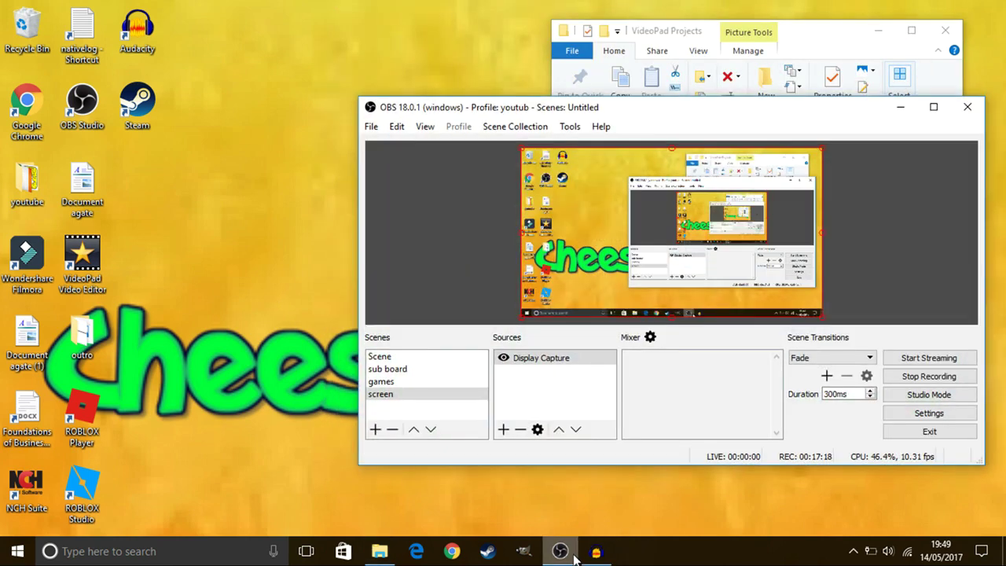
{"action": "mouse_move", "coordinate": [597, 555]}
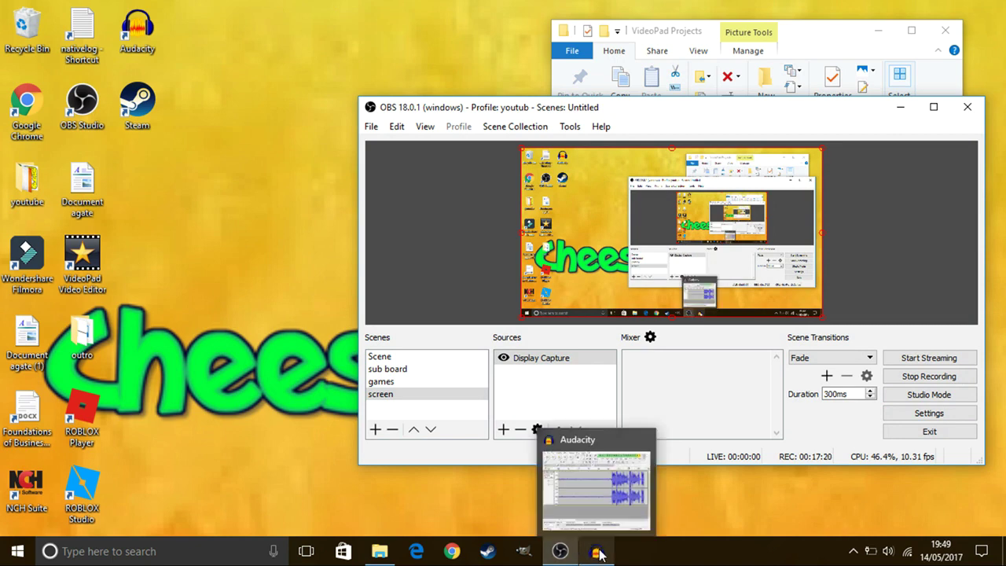
{"action": "left_click", "coordinate": [934, 380]}
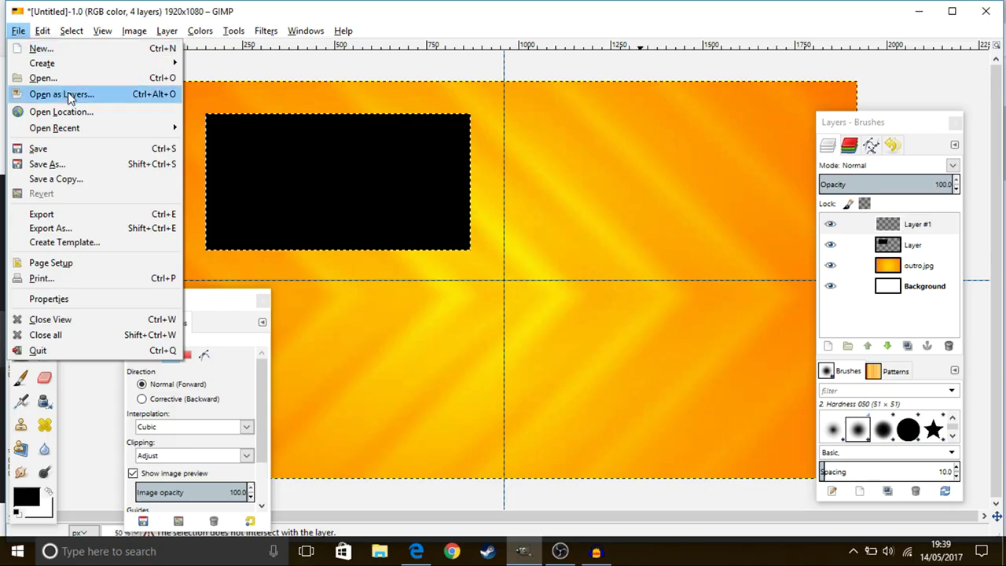
{"action": "left_click", "coordinate": [68, 94]}
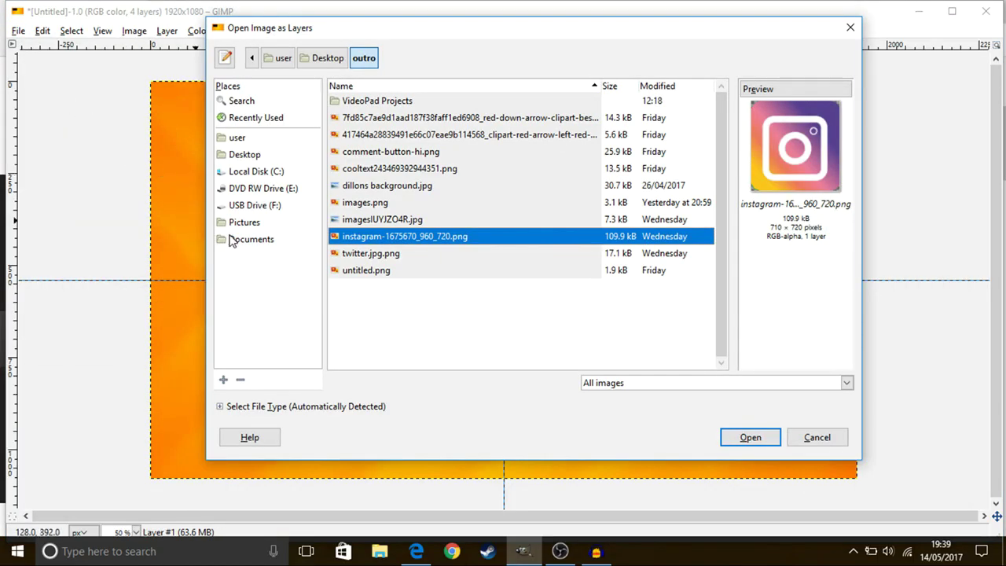